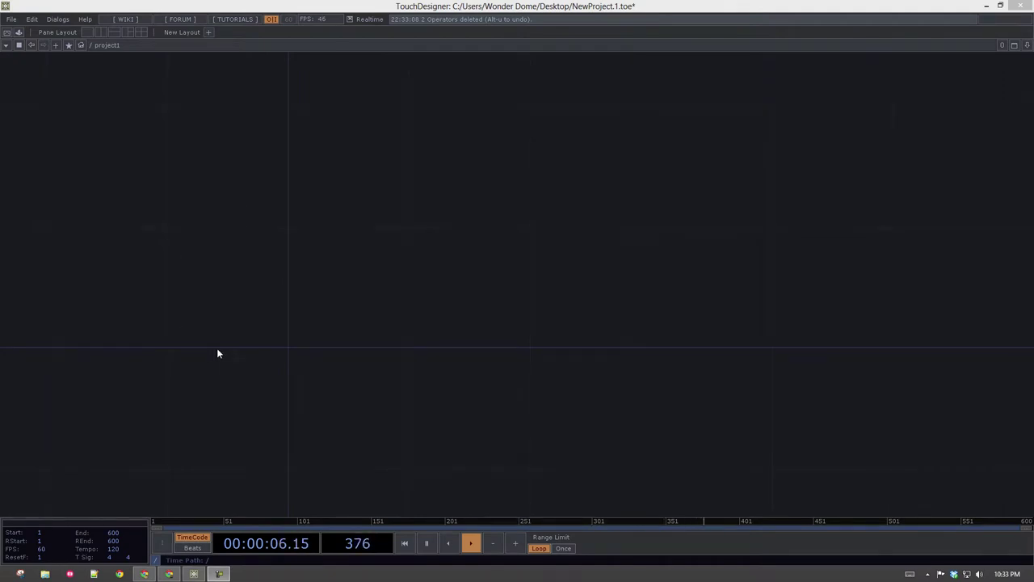
- Add a Container component to the project network
drag(218, 353, 330, 287)
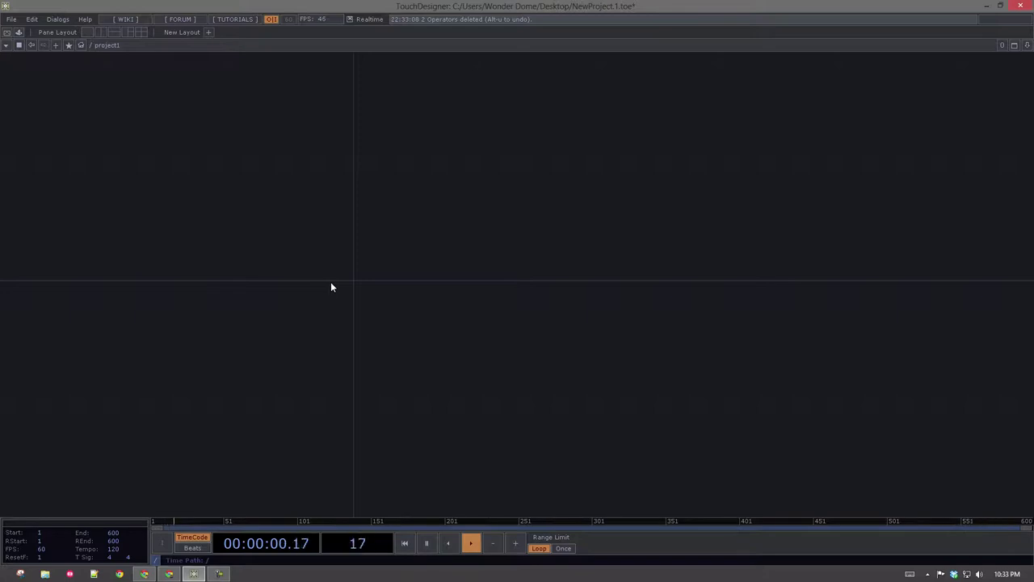
key(Tab)
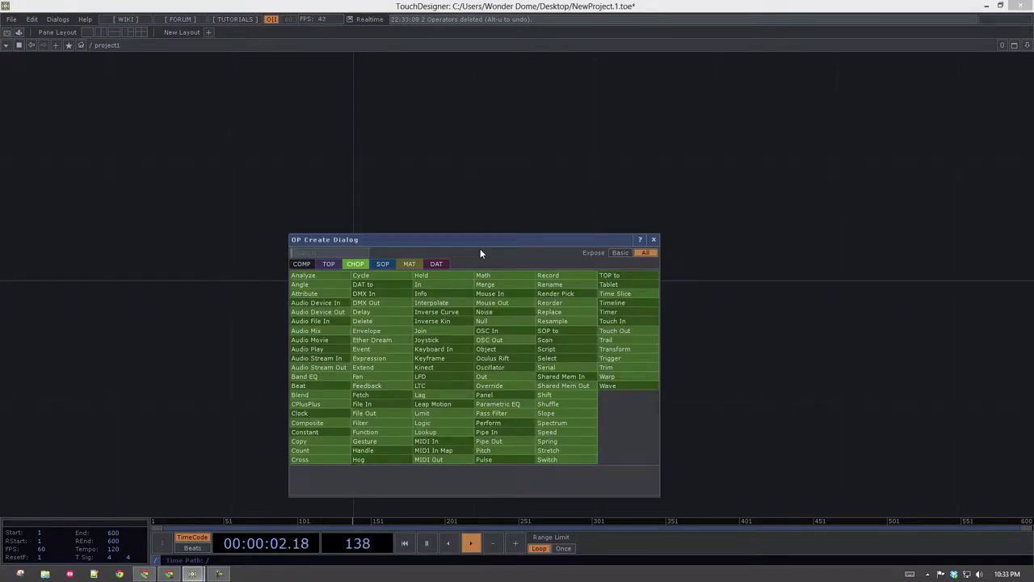
click(311, 273)
click(370, 304)
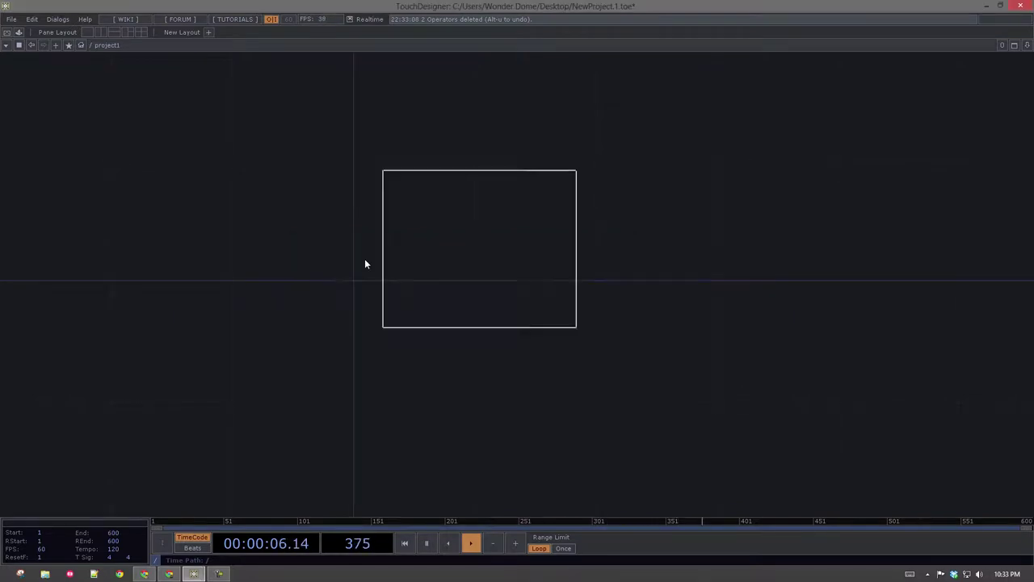
click(365, 264)
- Duplicate the container and place the copy beside the original, level with it
key(ctrl+c)
key(ctrl+v)
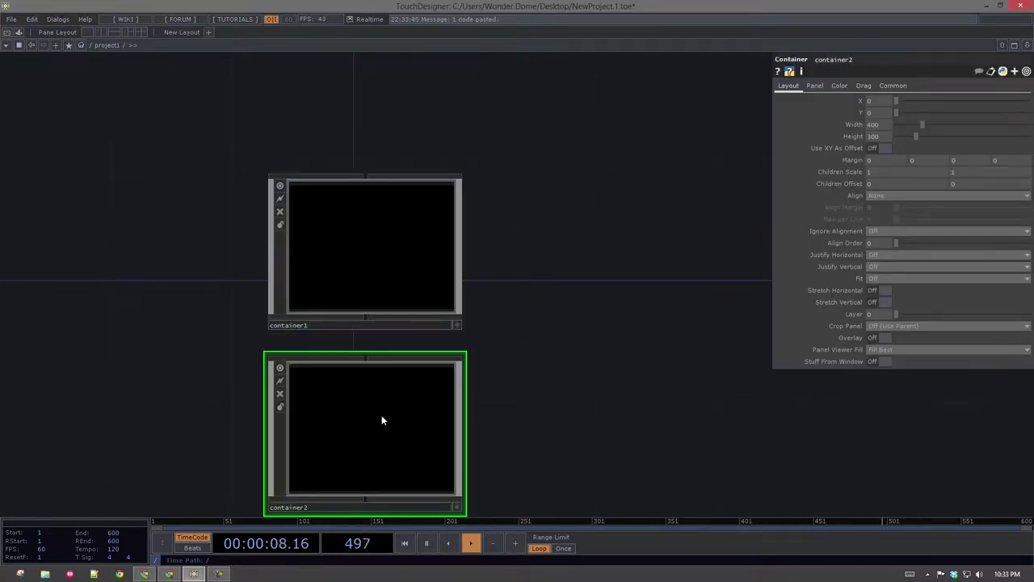
click(703, 245)
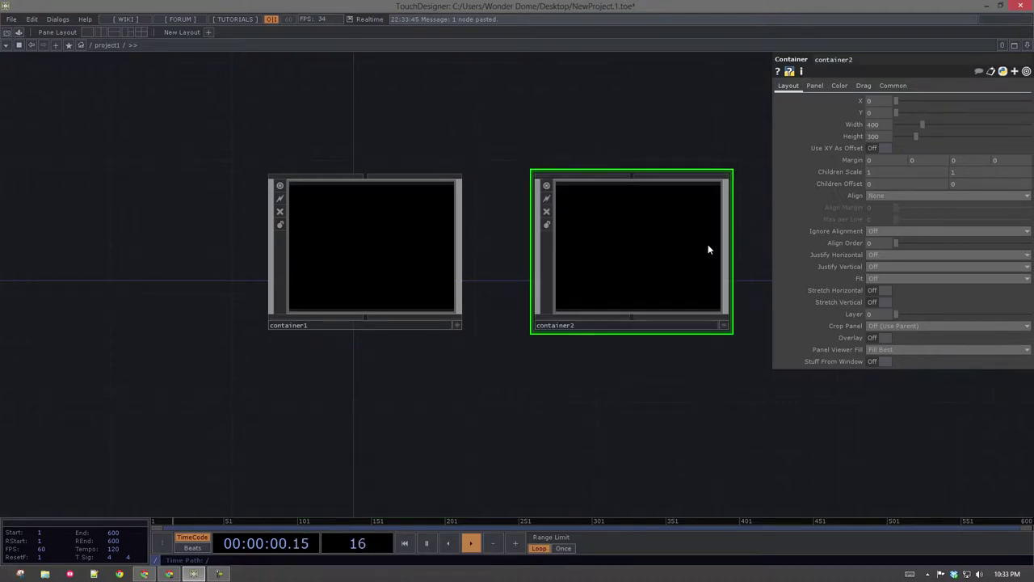
click(854, 124)
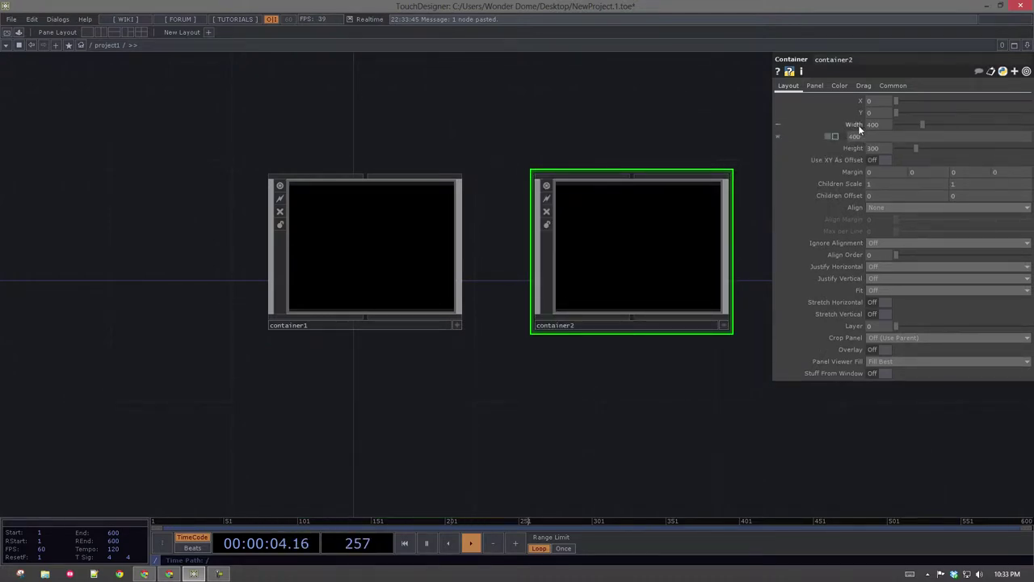
click(857, 125)
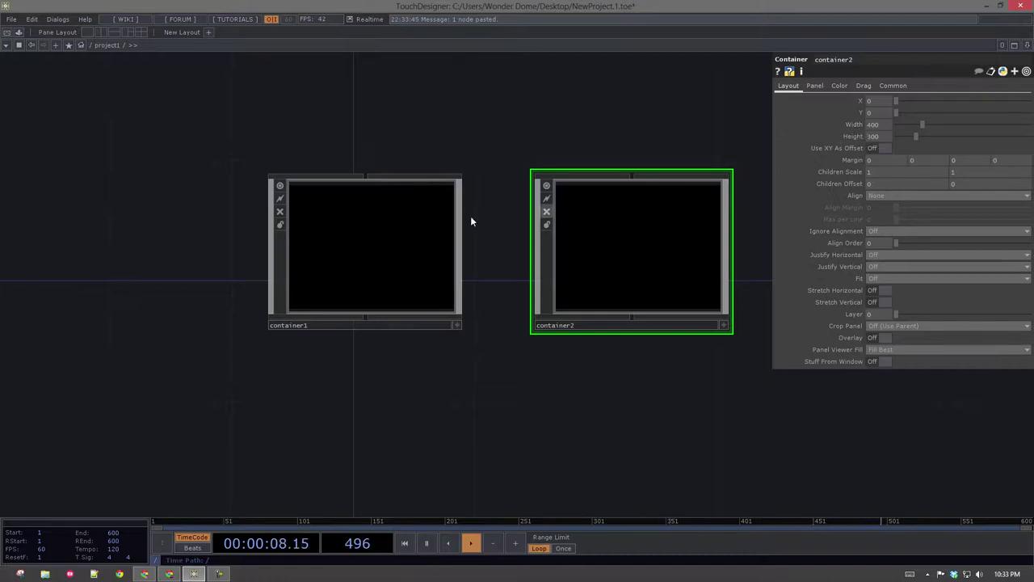
- Go inside the first container and add a Circle TOP to its network
scroll(373, 248, up, 2)
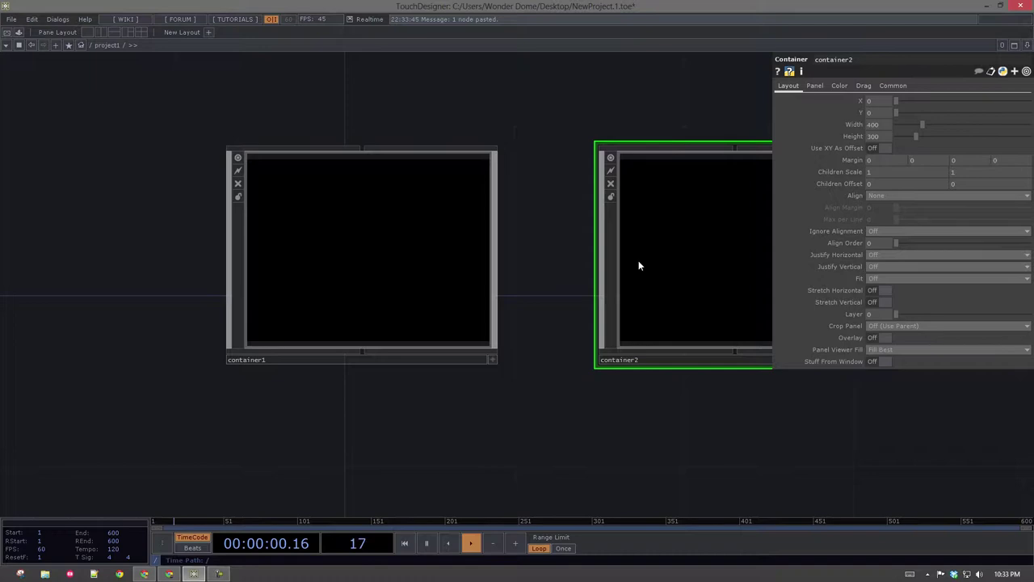
drag(301, 250, 366, 234)
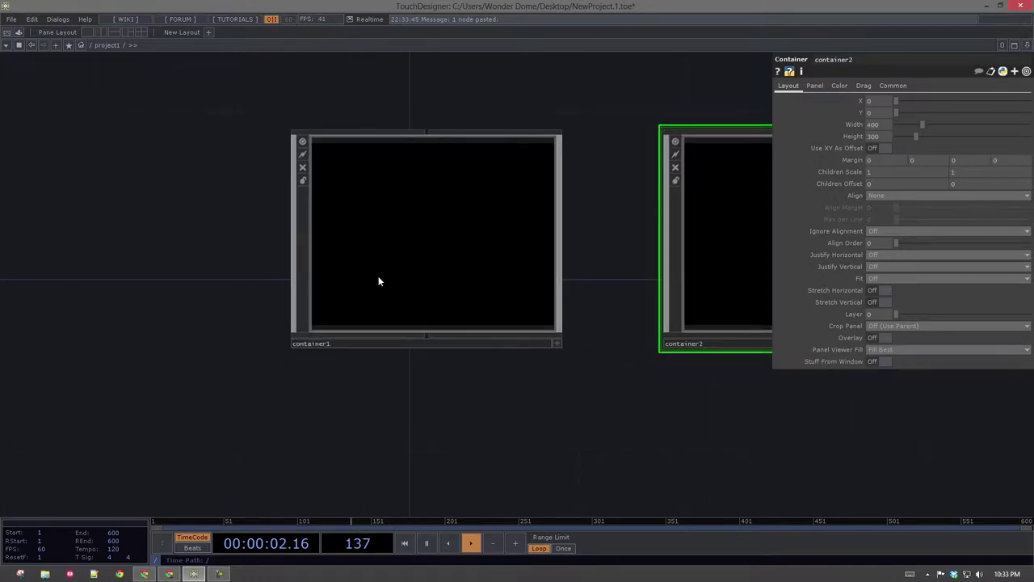
scroll(372, 273, up, 3)
key(Tab)
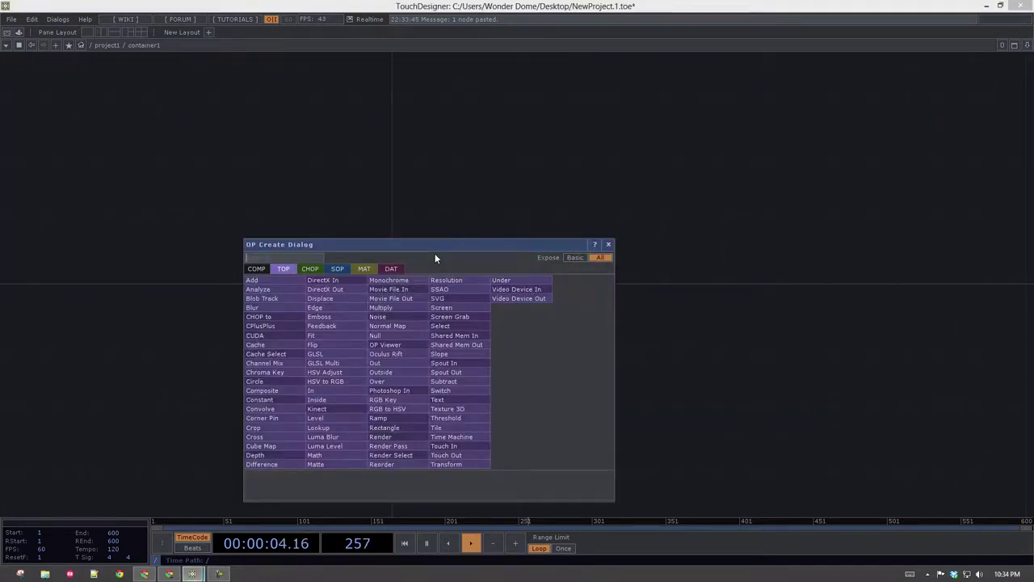
text(circle)
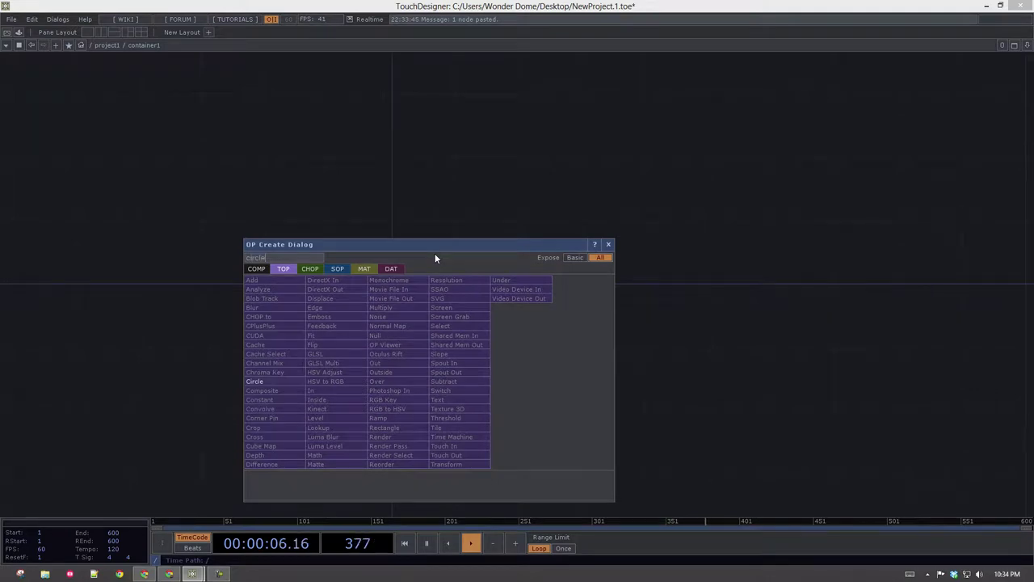
key(Return)
click(434, 257)
drag(435, 257, 307, 292)
- Add a Transform TOP after the circle and wire the circle's output into it
key(Tab)
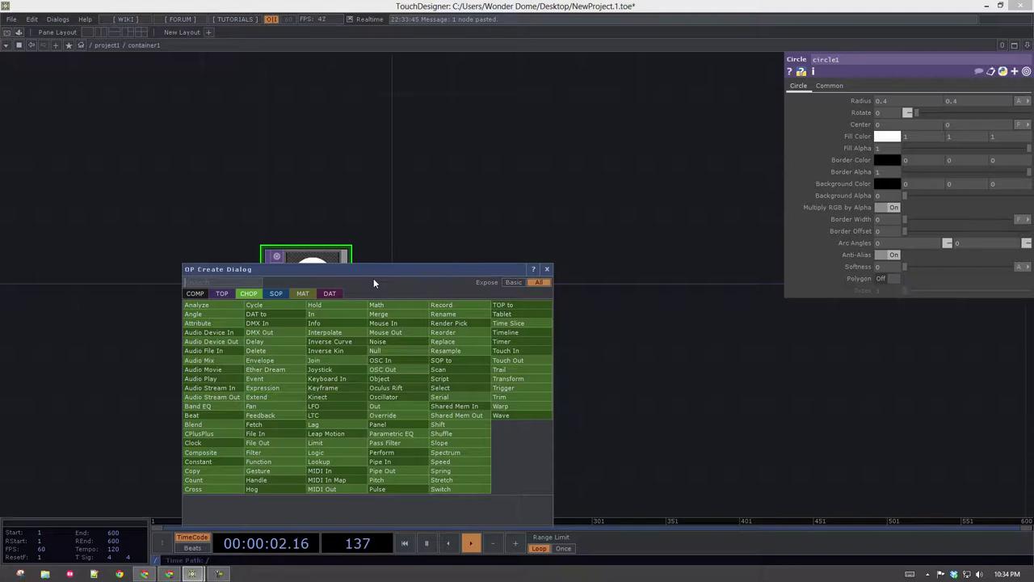
text(trans)
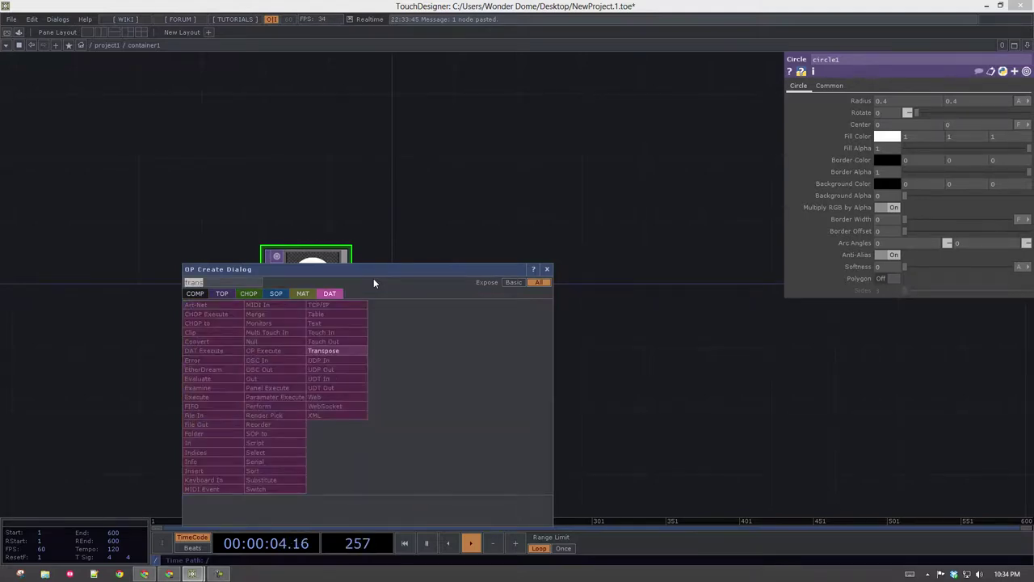
key(Return)
click(379, 258)
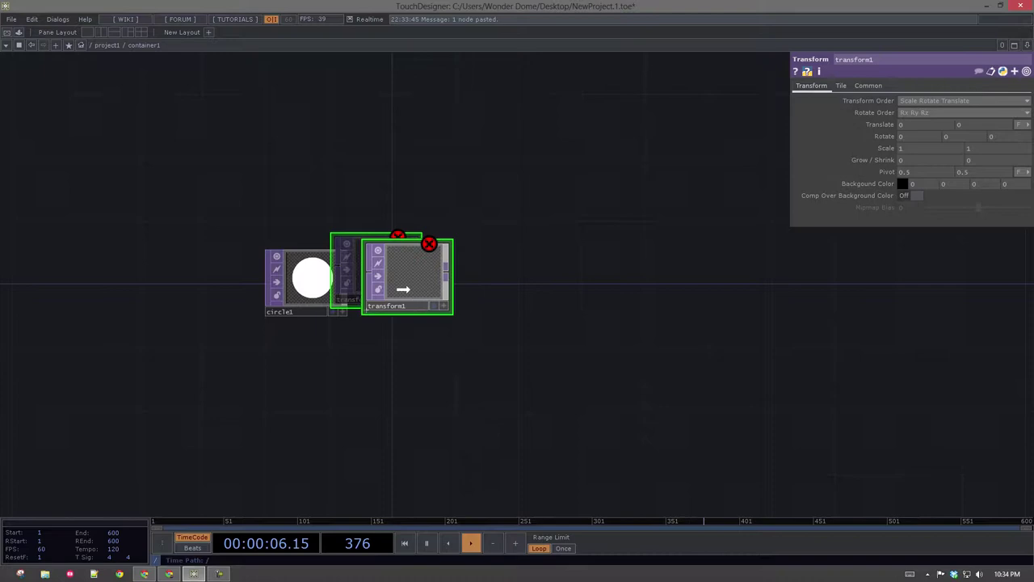
drag(426, 278, 446, 284)
- Add an Out TOP at the end of the chain and connect the transform's output to it
key(Tab)
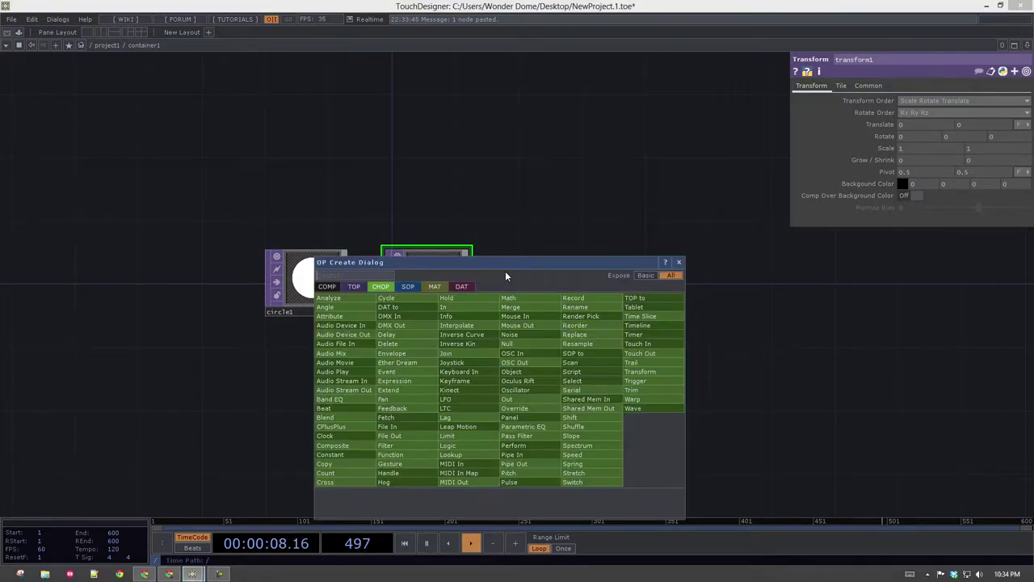
text(out)
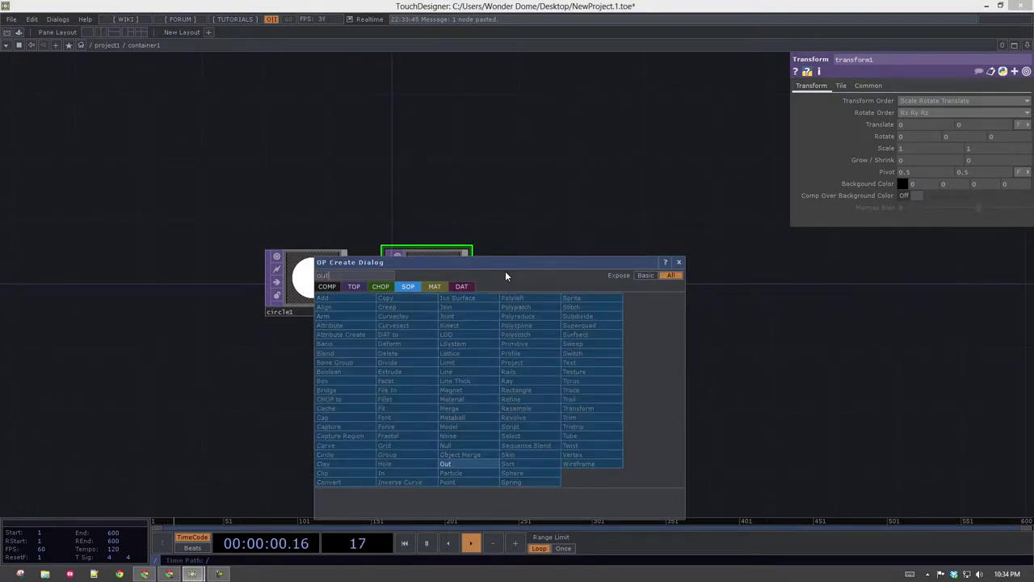
click(354, 286)
click(467, 391)
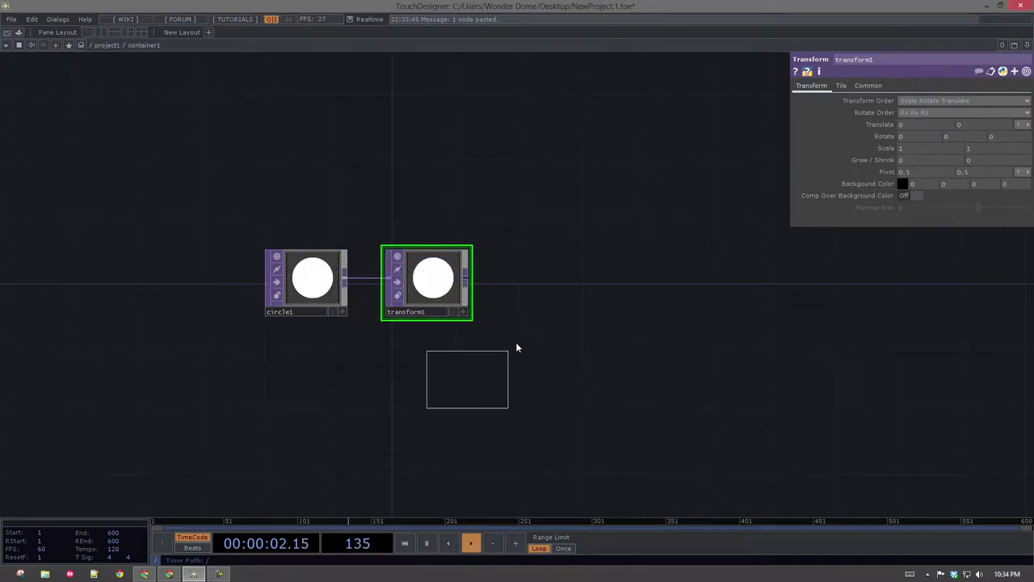
click(552, 283)
click(465, 279)
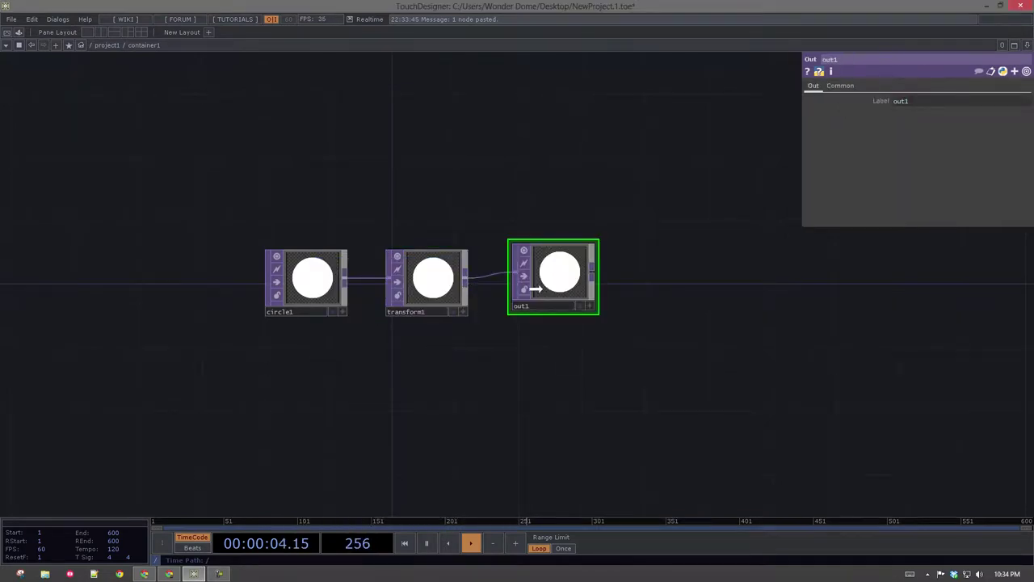
- Reduce the circle's radius to 0.08 in both directions
click(311, 263)
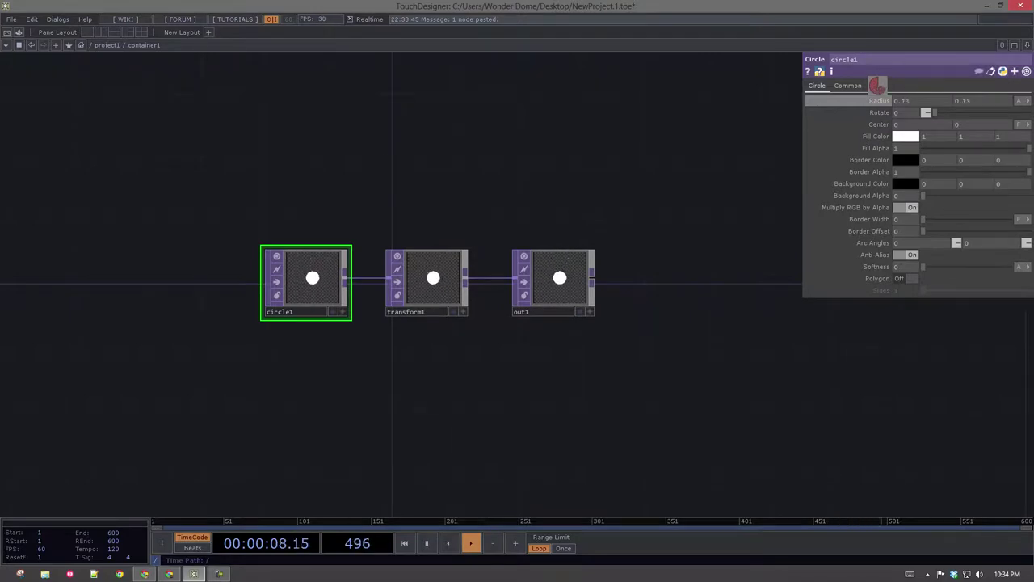
drag(341, 234, 353, 207)
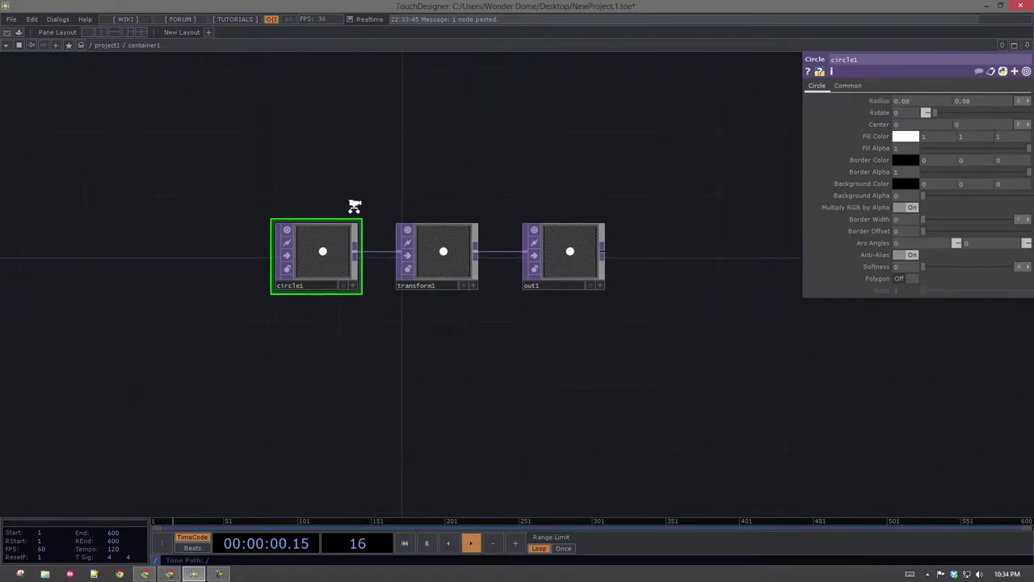
scroll(352, 209, up, 3)
- Add an LFO CHOP and position it directly above the circle node
drag(297, 116, 345, 191)
key(Tab)
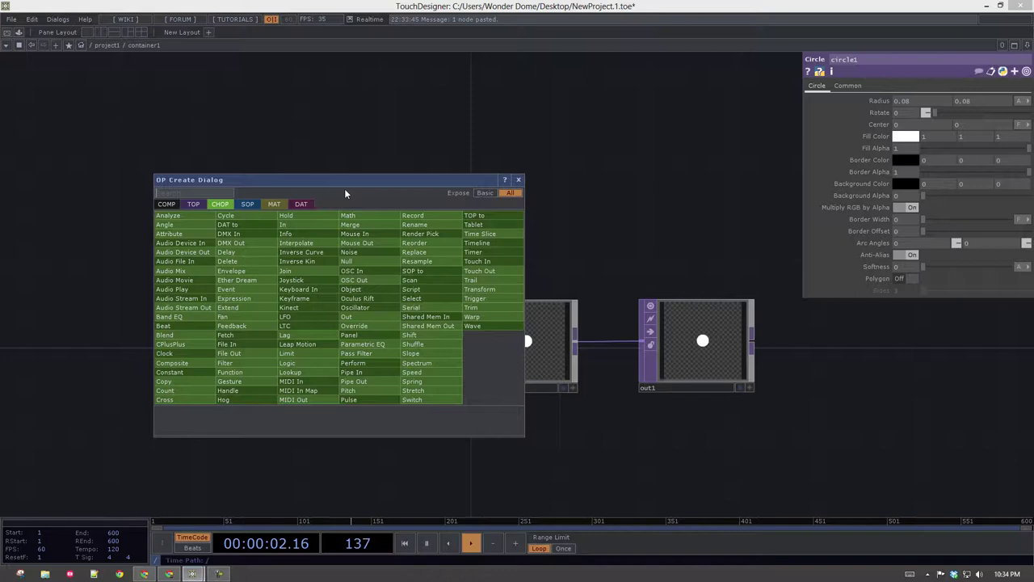
text(lof)
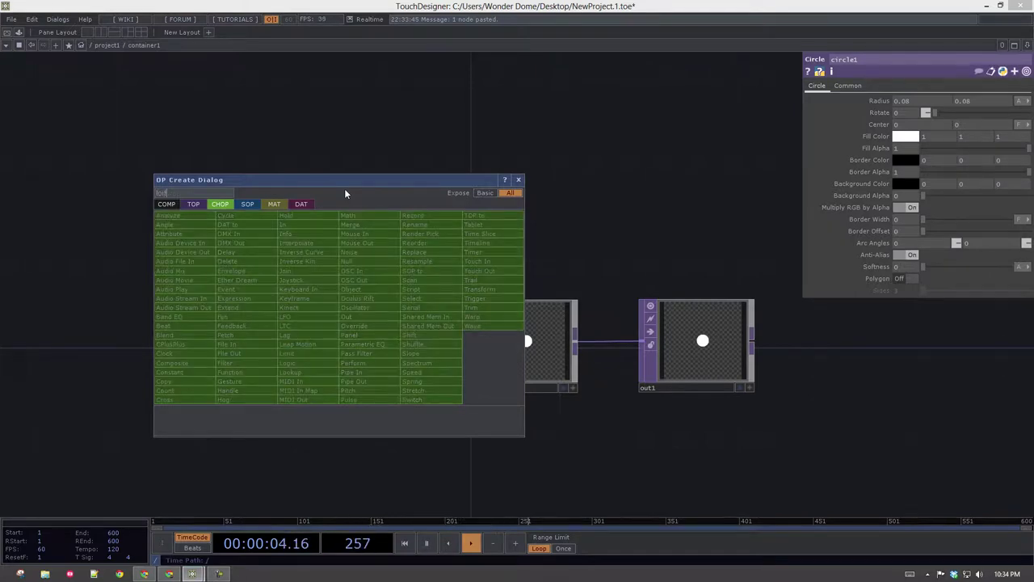
key(BackSpace)
key(BackSpace)
key(BackSpace)
text(lfo)
key(Return)
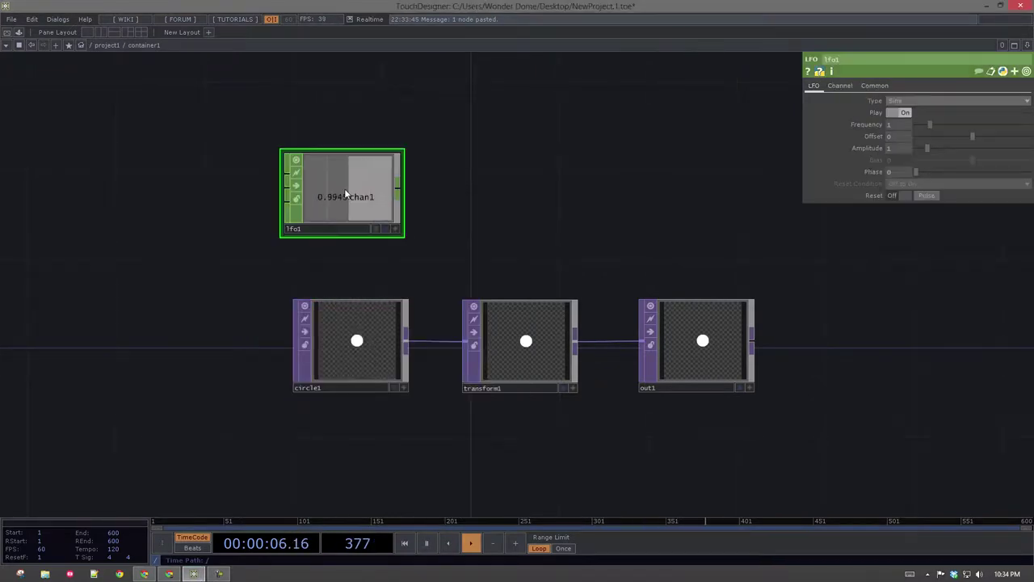
drag(345, 193, 353, 208)
click(354, 206)
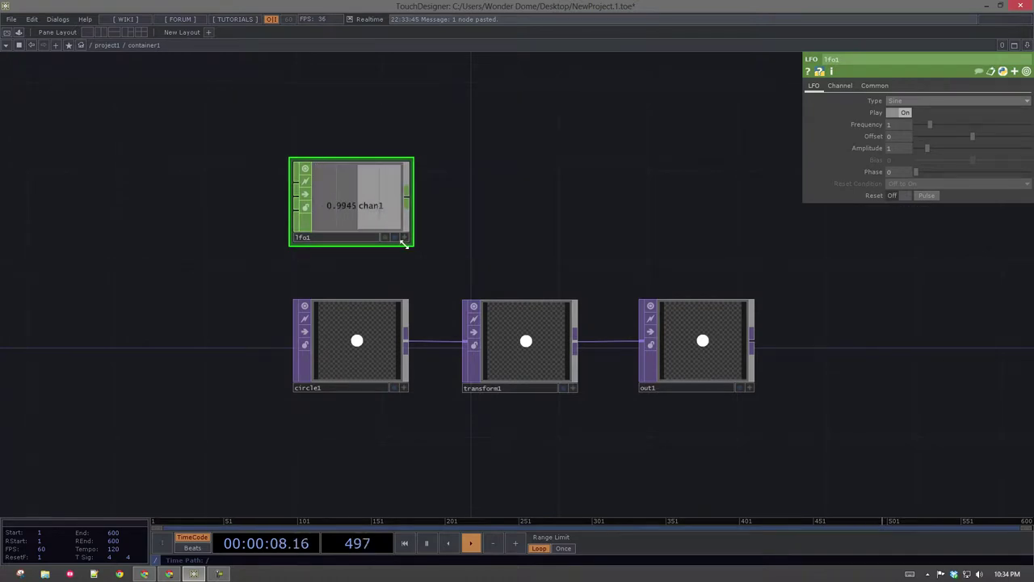
- Drive the circle's vertical center with the Python expression op('lfo1')['chan1']
click(359, 340)
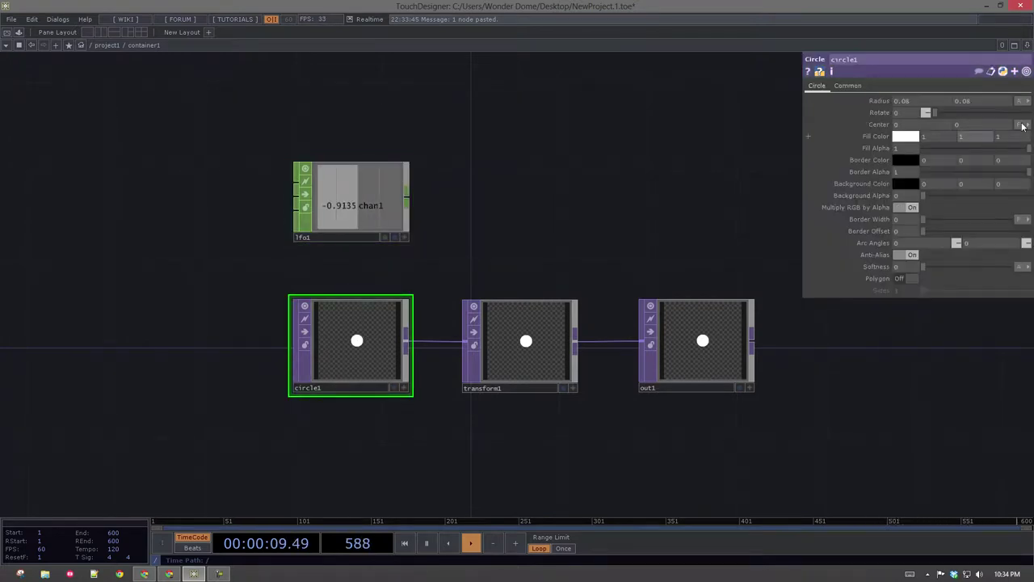
click(877, 124)
middle_click(892, 127)
middle_drag(892, 127, 909, 150)
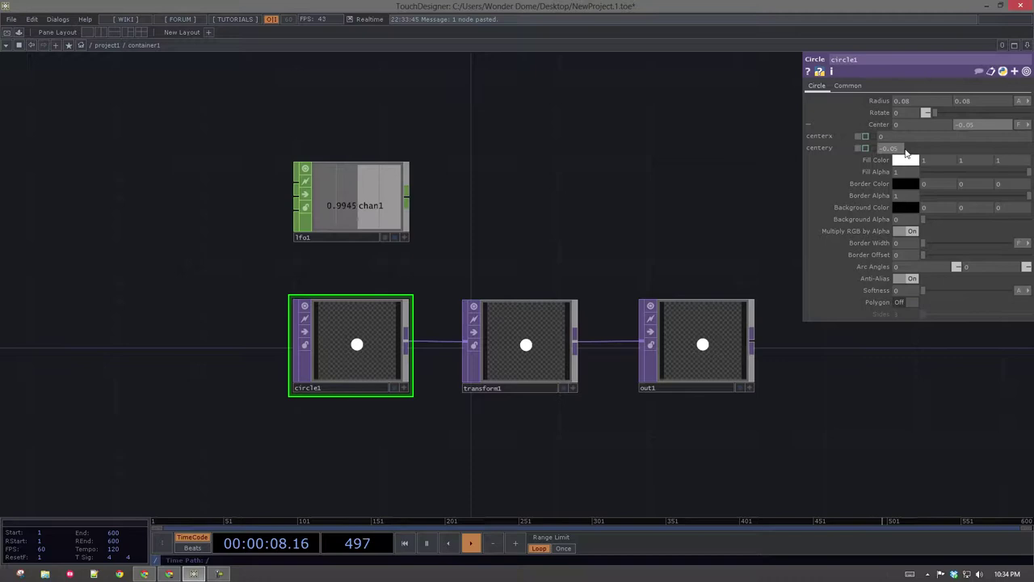
click(866, 148)
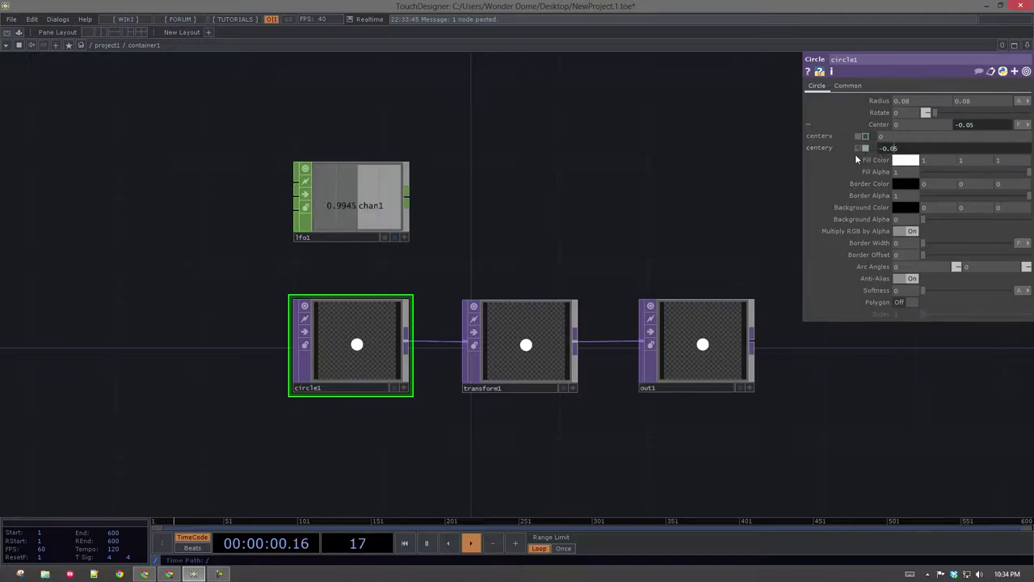
text(op(')
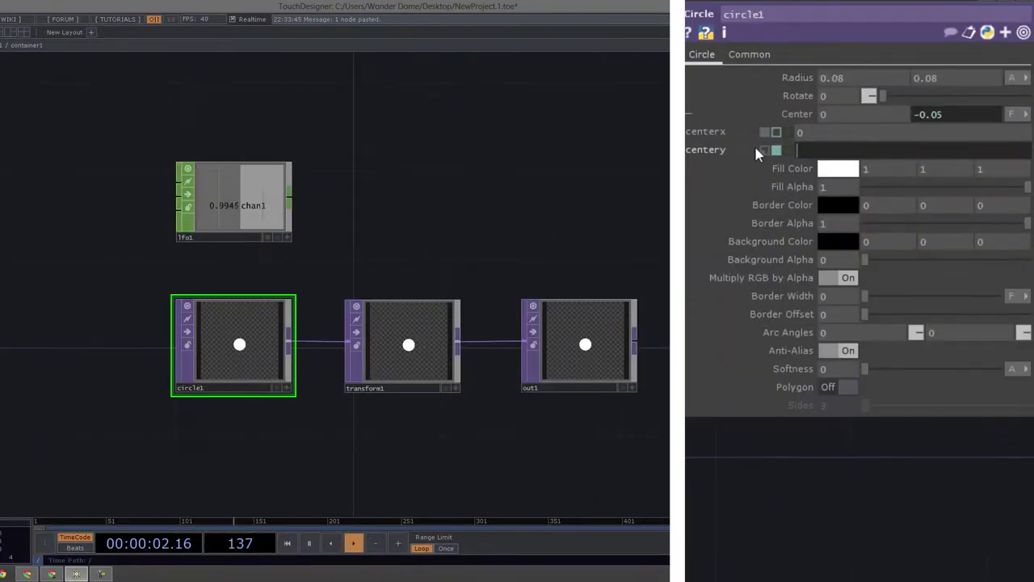
text(lfo1')['chan1'])
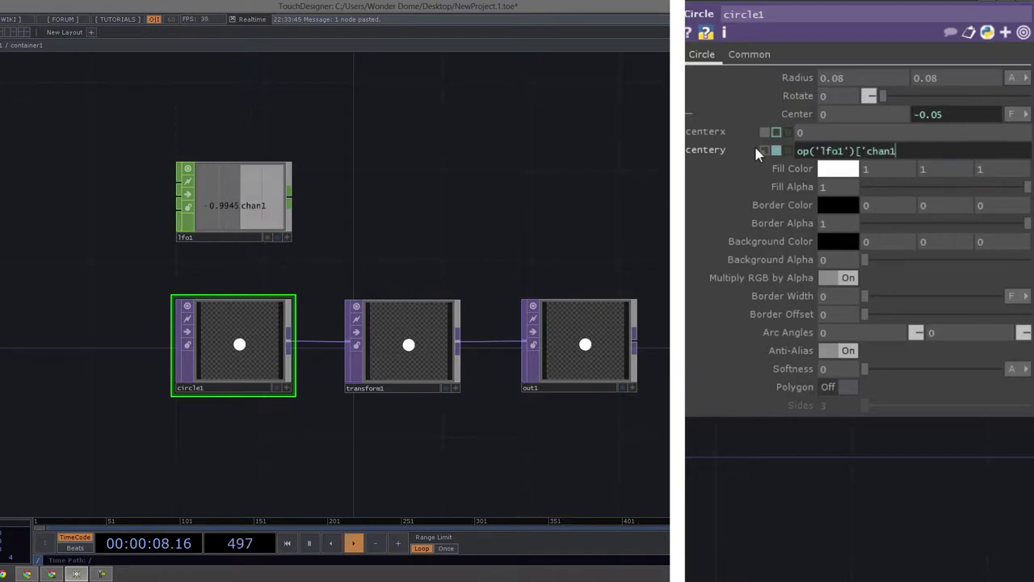
key(Return)
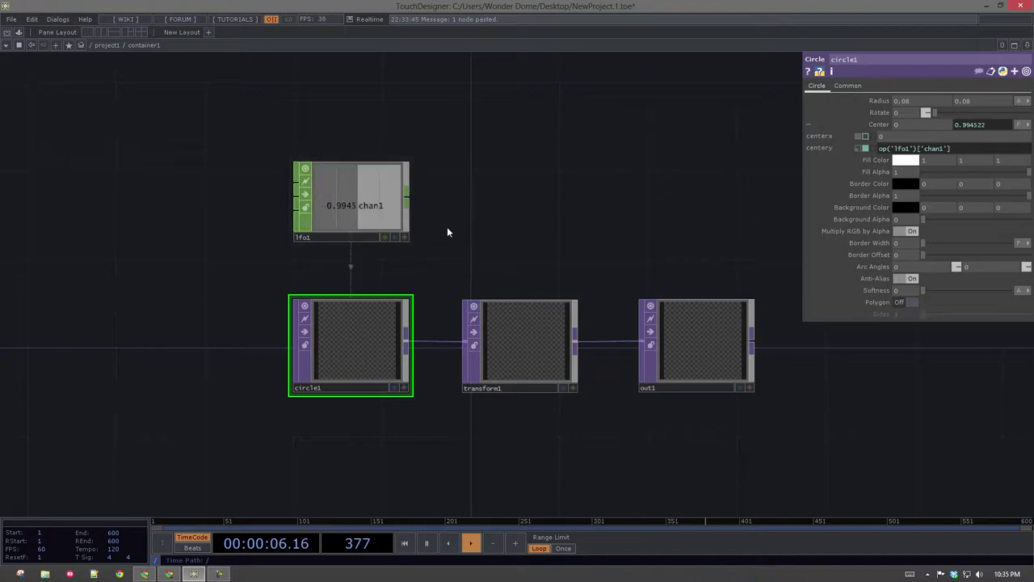
- Move the LFO aside to make room, add a Math CHOP next to it and wire the LFO into it
drag(392, 225, 241, 226)
key(Tab)
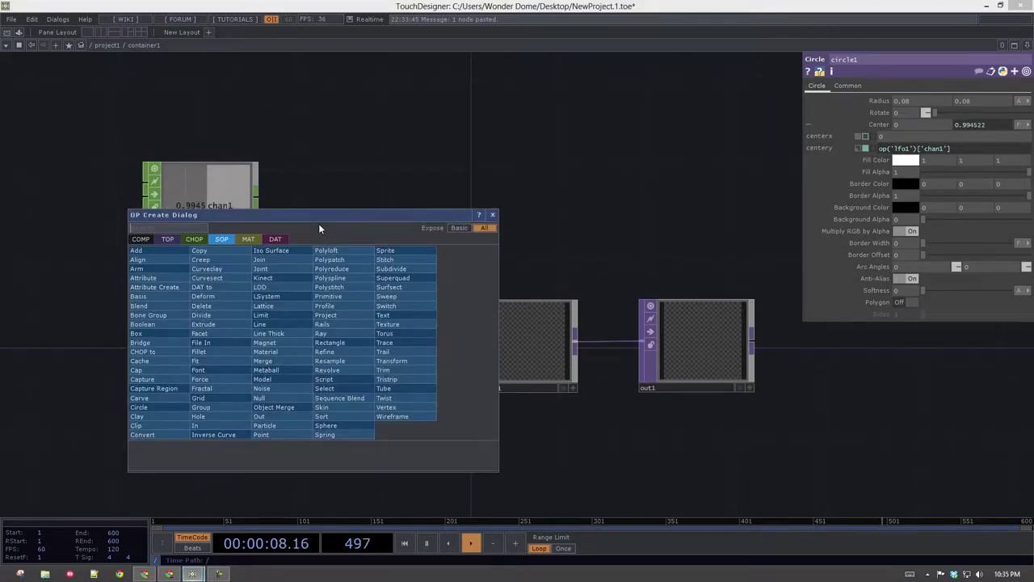
text(math)
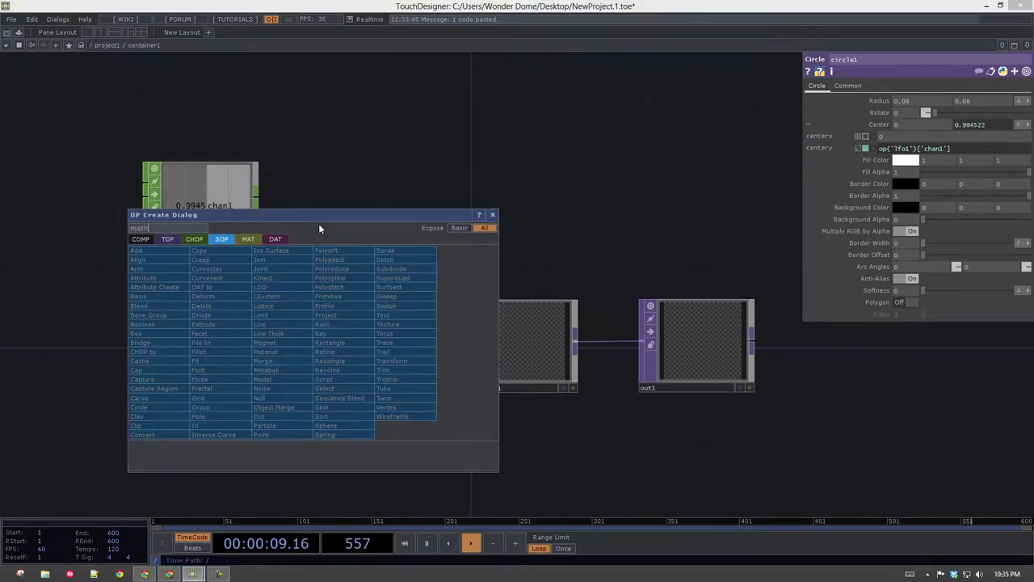
click(195, 240)
key(Return)
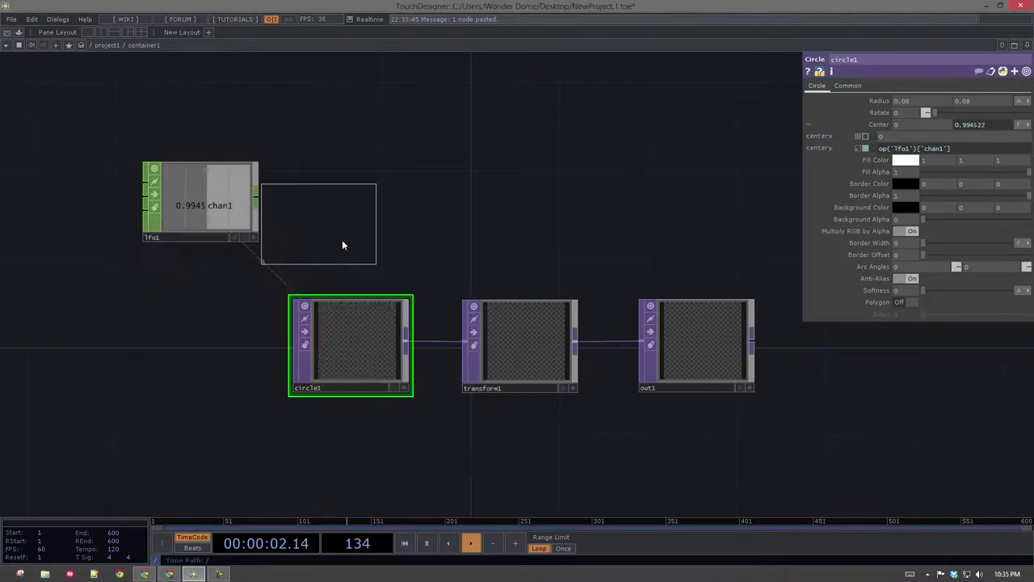
click(343, 211)
drag(256, 194, 314, 199)
right_click(256, 194)
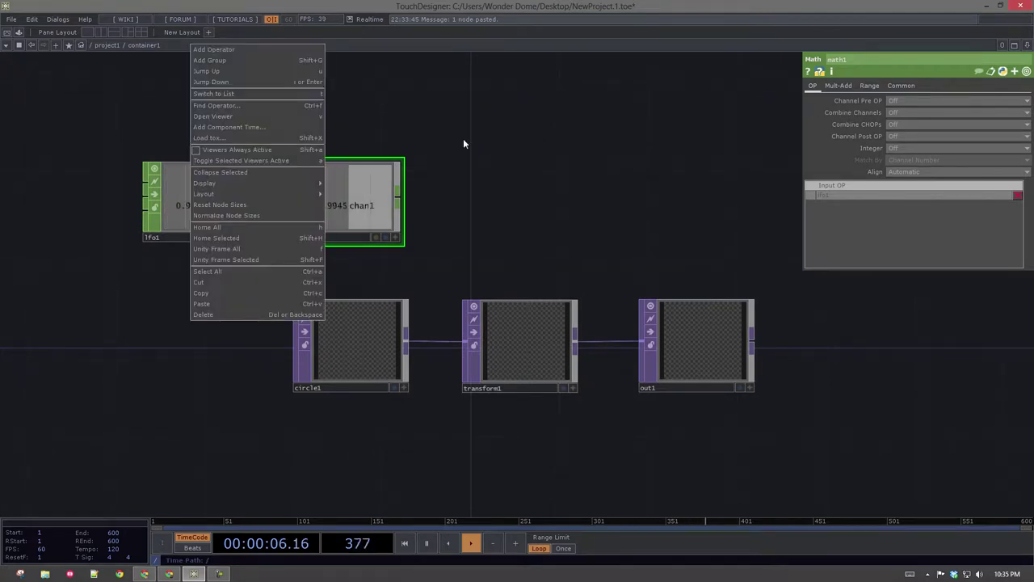
click(428, 181)
right_drag(385, 137, 486, 179)
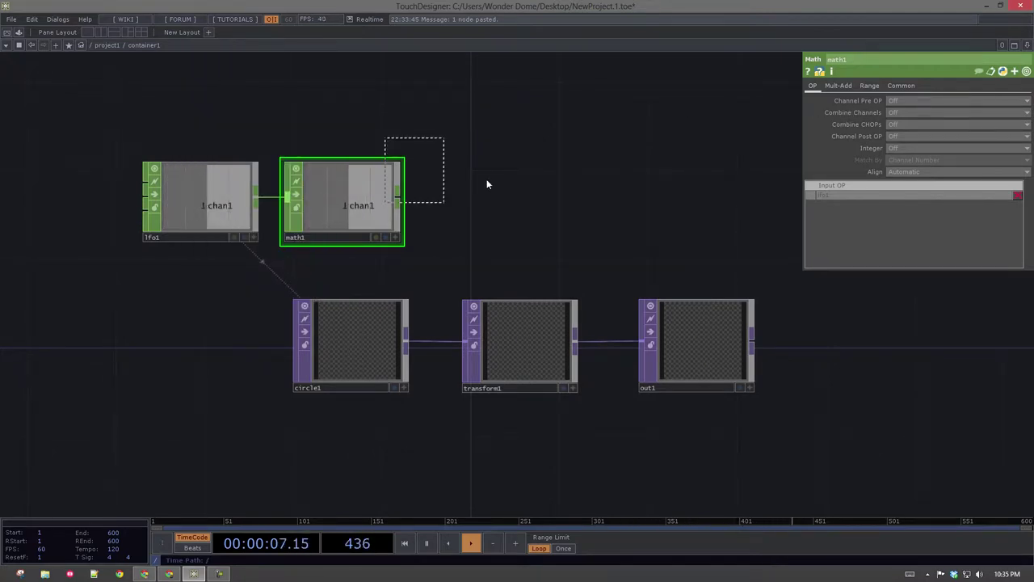
- Remap the Math CHOP's values from the range -1 to 1 into the range -0.5 to 0.5
click(870, 85)
click(891, 102)
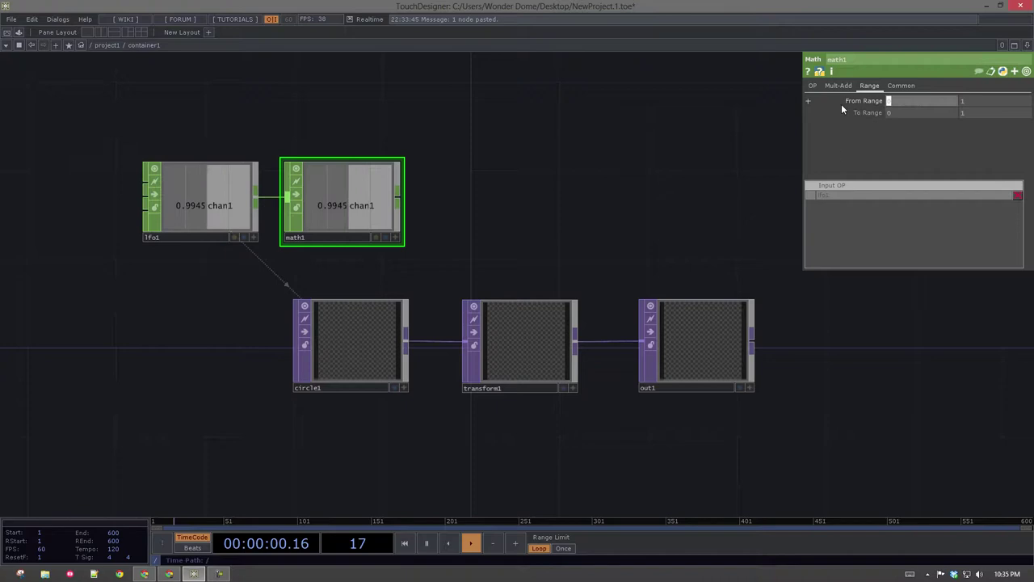
text(-1)
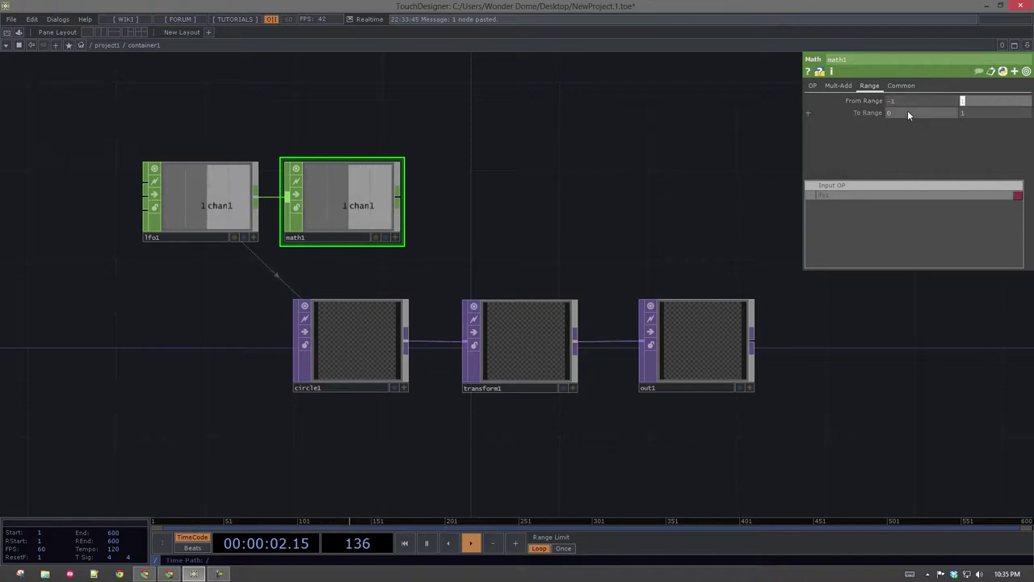
click(850, 113)
text(-0.5)
key(Tab)
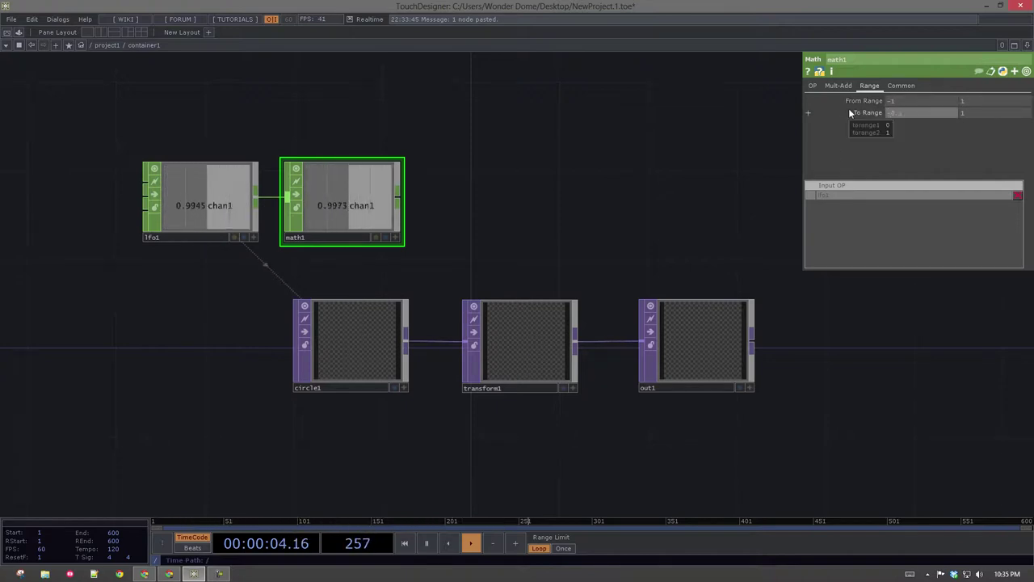
text(0.5)
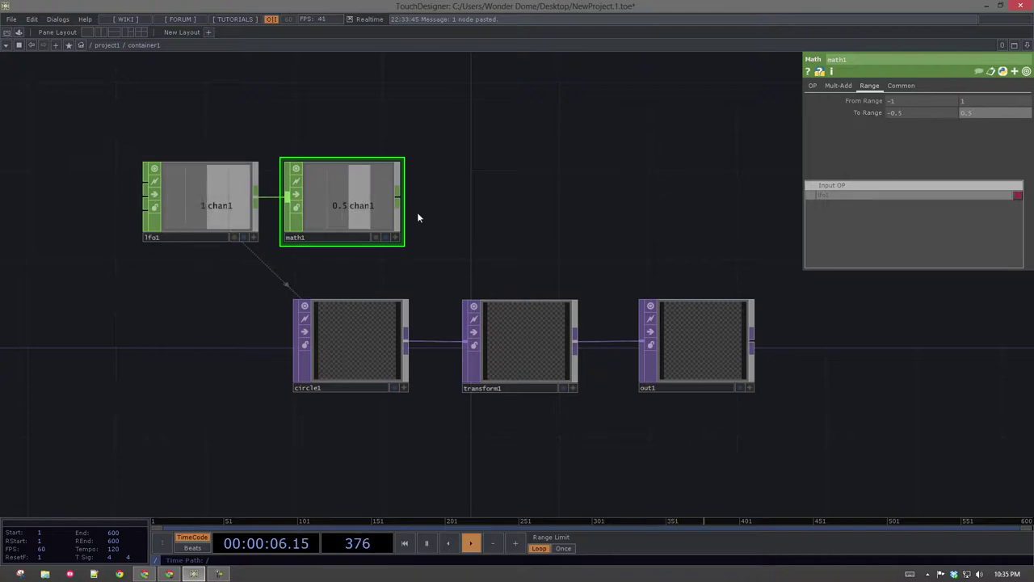
- Add a Null CHOP beside the Math CHOP and wire the Math output into it
double_click(449, 199)
text(nul)
key(Tab)
key(Tab)
key(Tab)
key(Tab)
key(Tab)
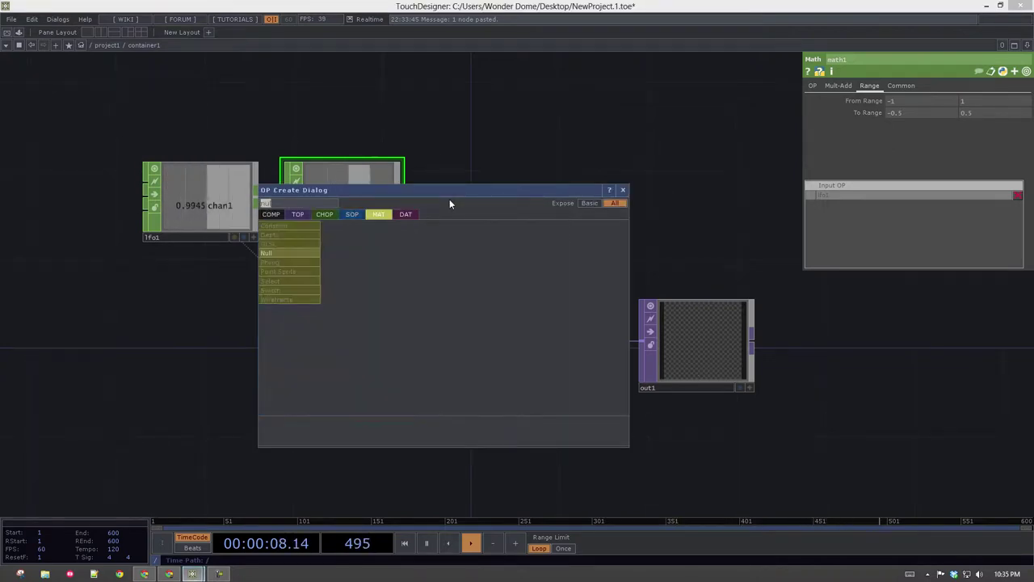
key(Return)
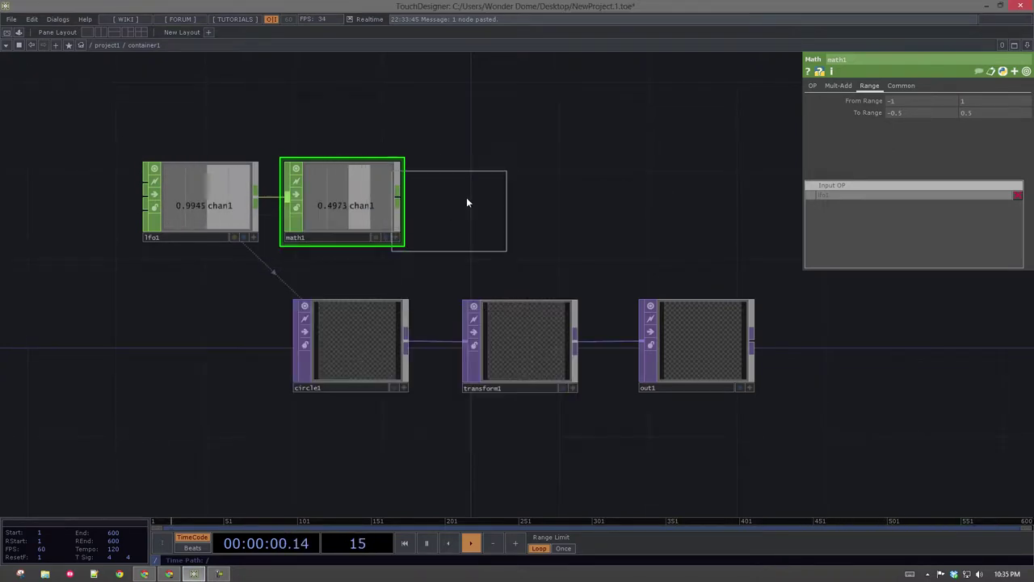
click(465, 202)
drag(401, 198, 484, 194)
- Set the LFO's frequency to 0.1
click(202, 190)
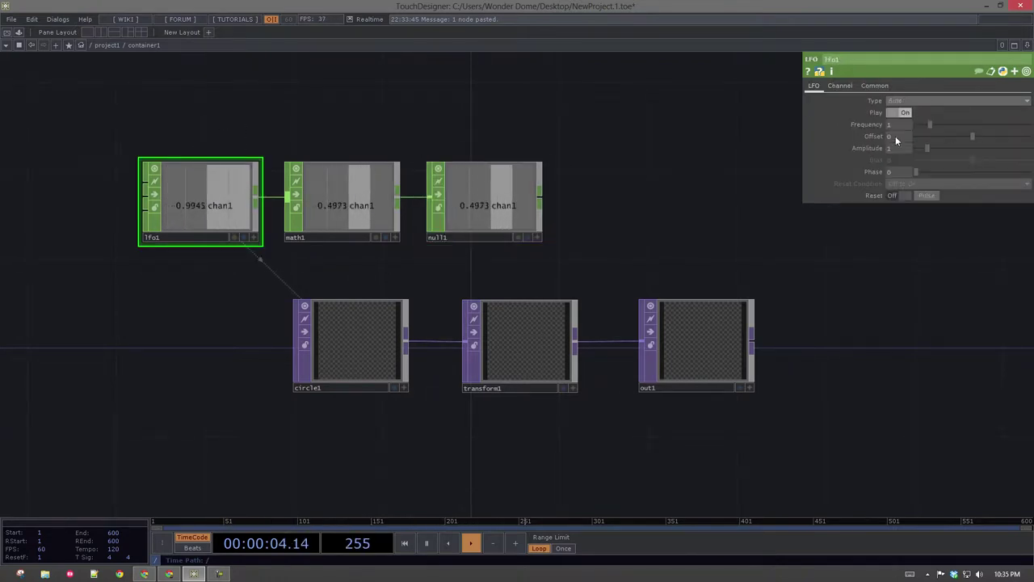
text(0.1)
key(Return)
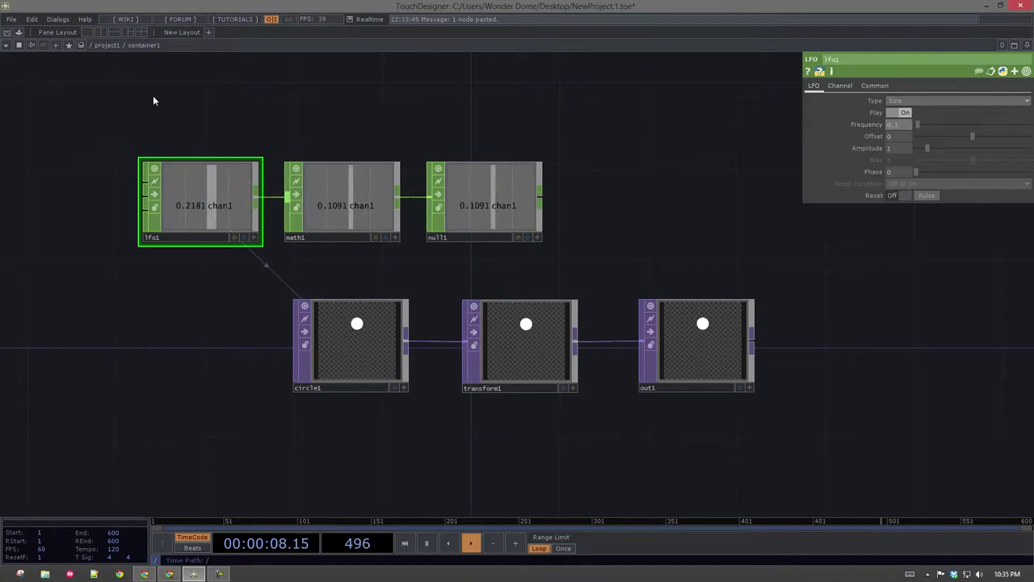
- Shift the CHOP chain so the Null sits directly above the circle, and change the circle's vertical center expression to op('null1')['chan1']
right_drag(153, 96, 476, 216)
drag(355, 207, 319, 206)
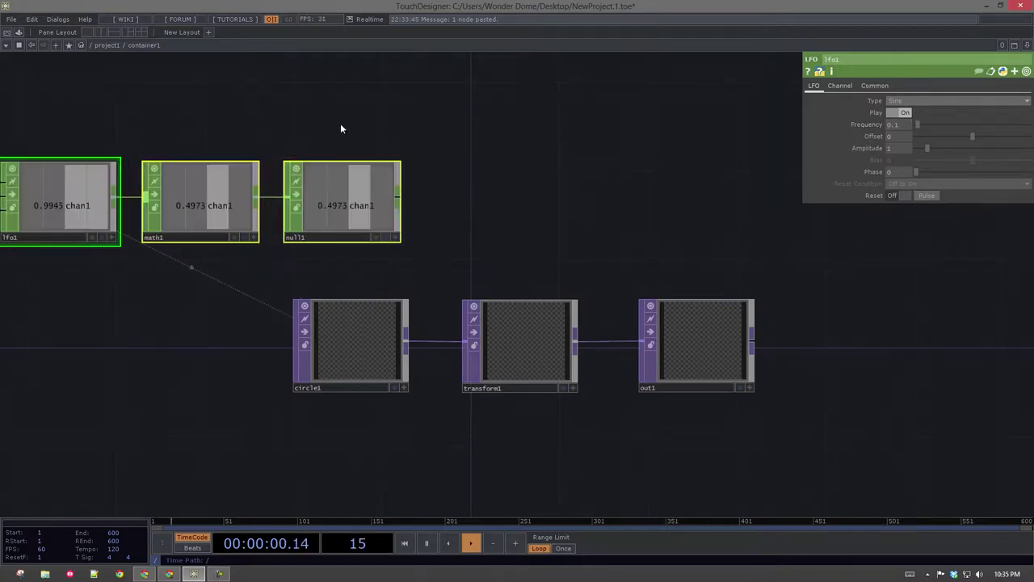
click(375, 317)
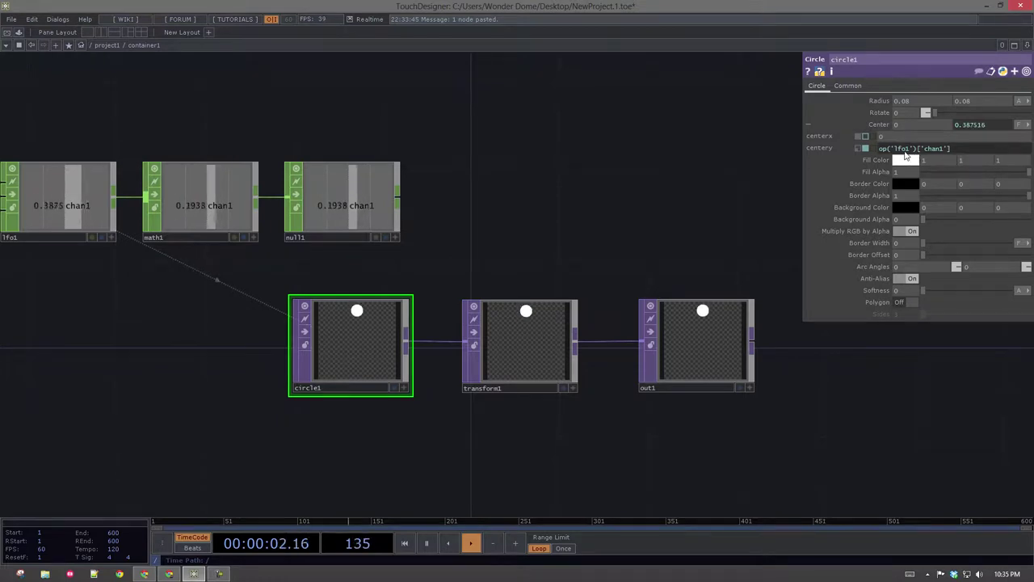
key(BackSpace)
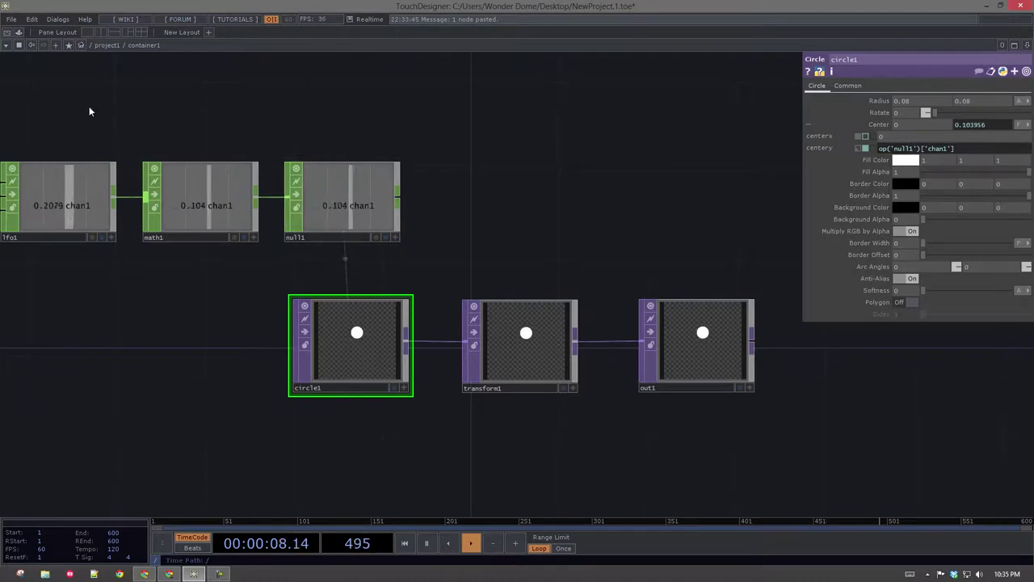
right_drag(89, 110, 271, 230)
drag(353, 202, 372, 207)
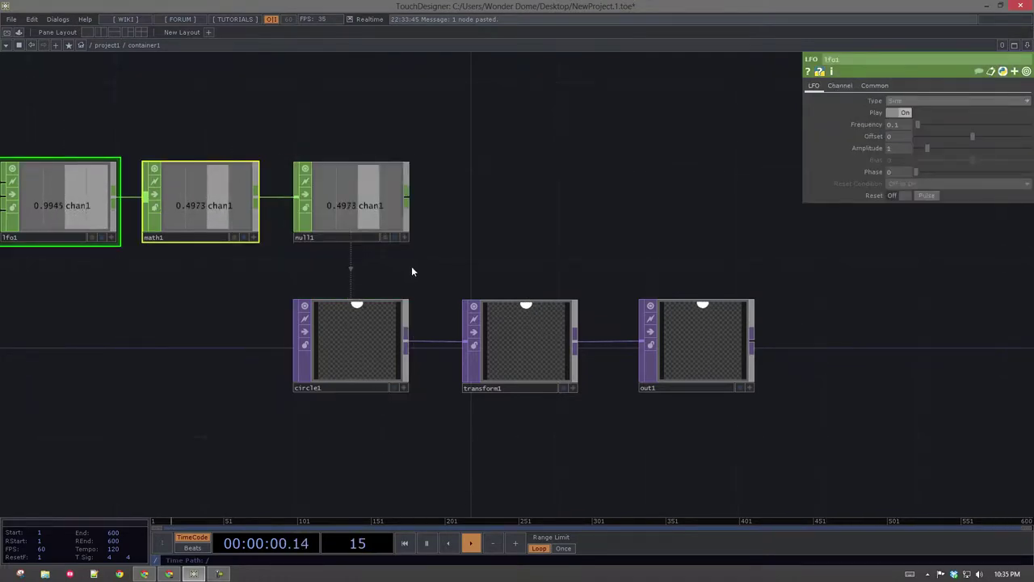
- Set the LFO's frequency to 0.2
scroll(380, 283, up, 2)
drag(98, 302, 242, 299)
right_drag(120, 282, 97, 139)
click(892, 126)
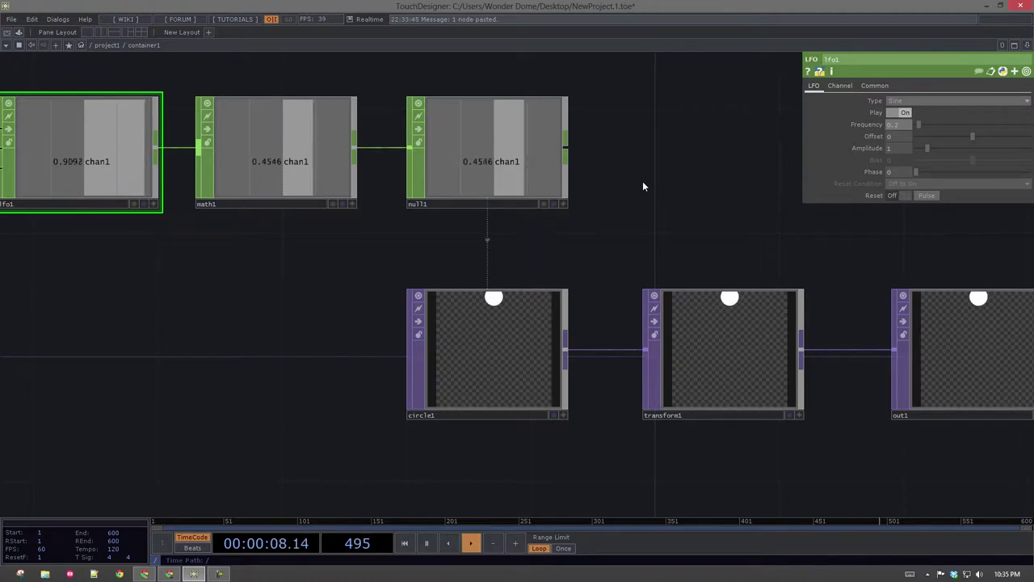
- Go up to project1 and set the Background TOP of container2 and container1 to ./out1
key(u)
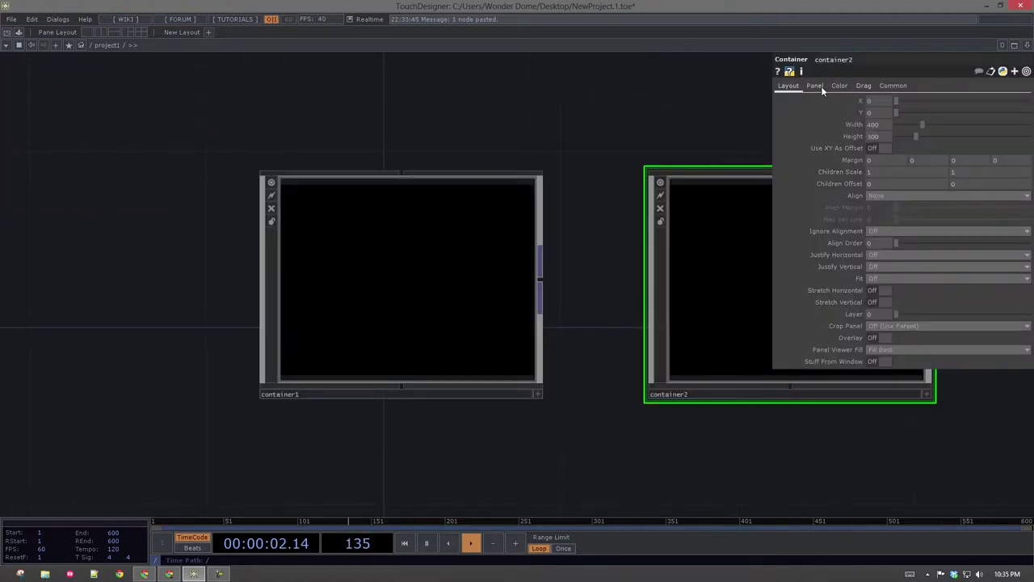
click(816, 86)
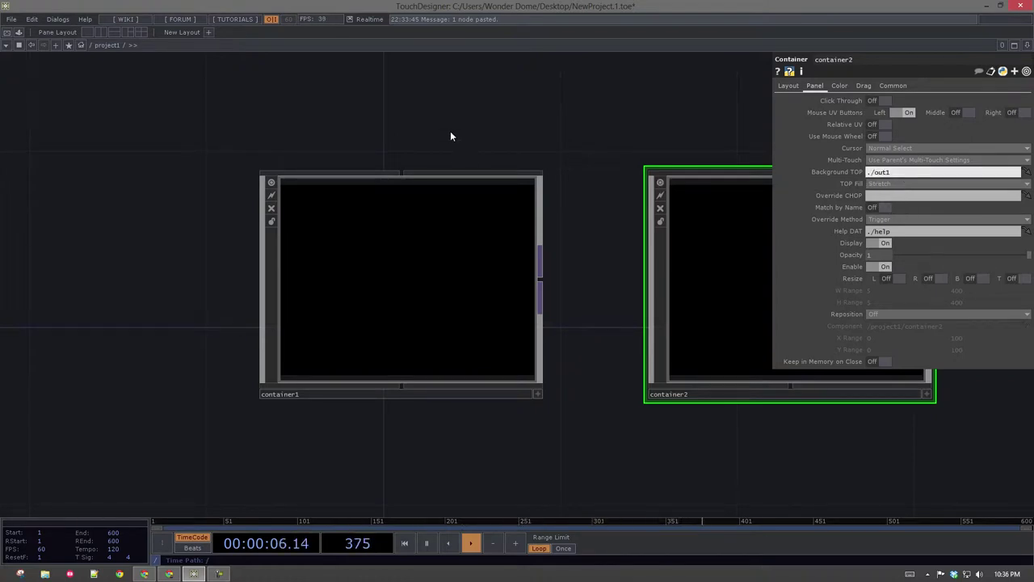
drag(413, 92, 479, 210)
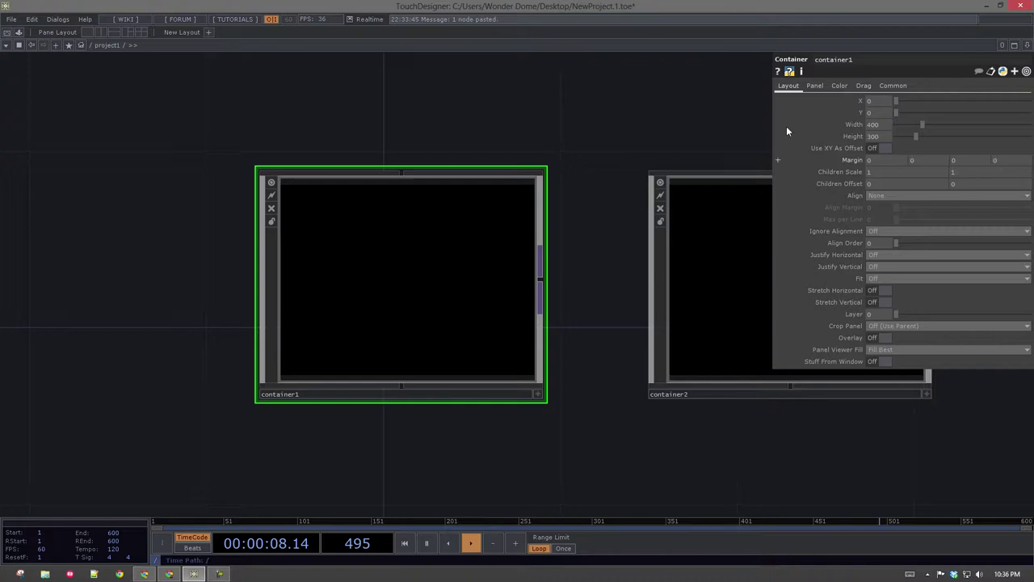
click(817, 86)
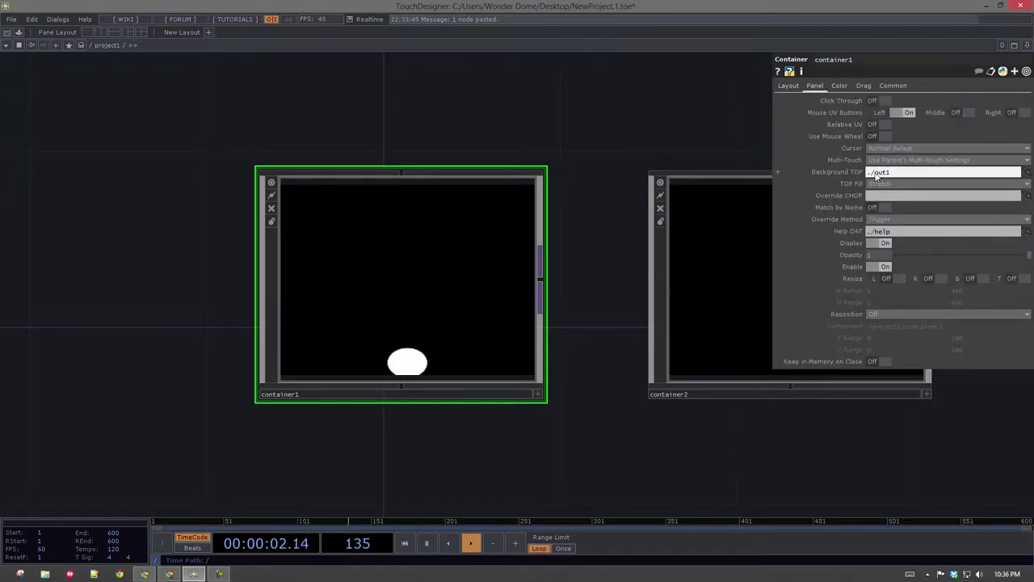
drag(416, 116, 366, 99)
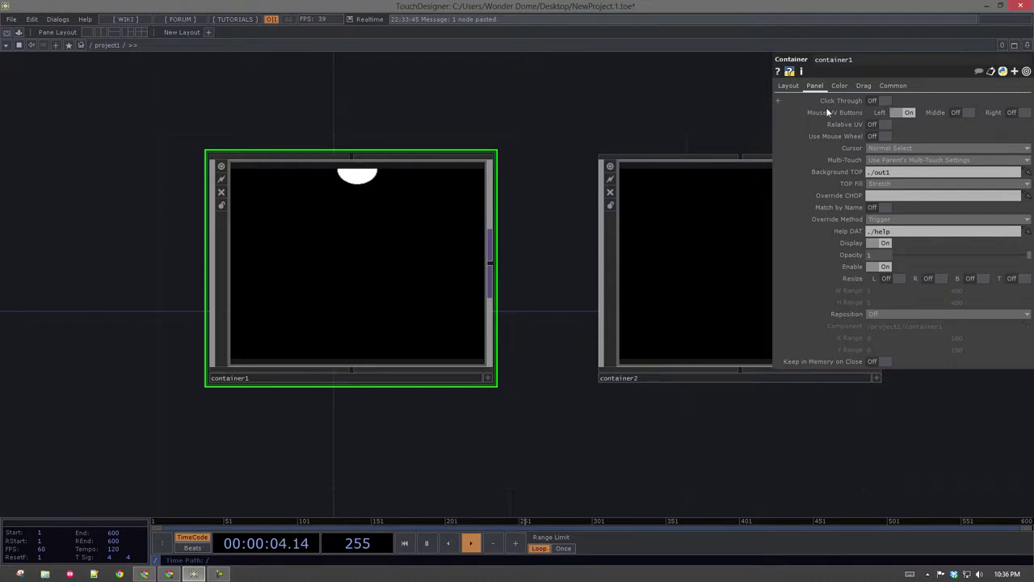
- Split the workspace into two side-by-side network panes, widen the first, and show container1 with its layout parameters in the second
click(789, 88)
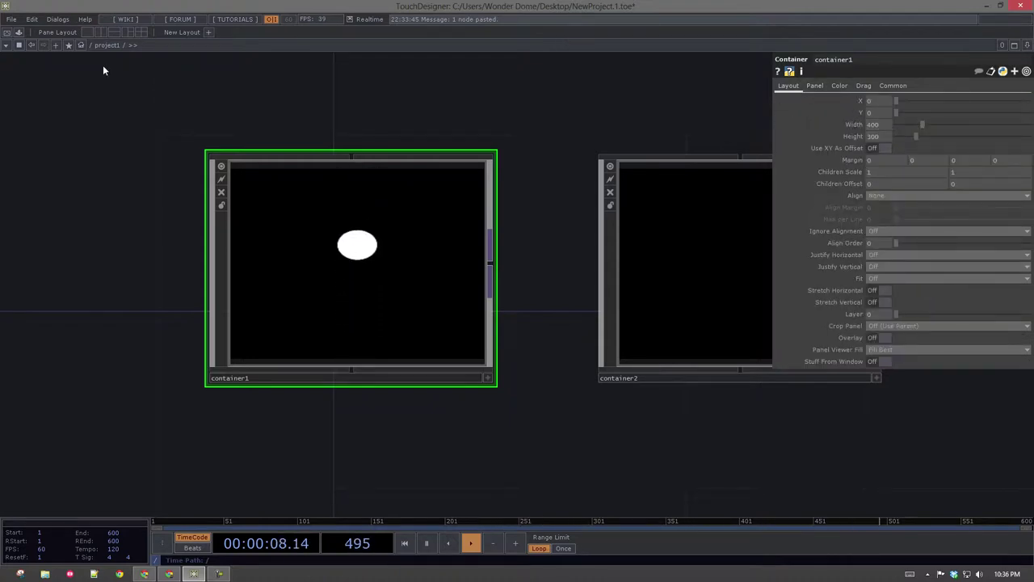
click(100, 33)
drag(175, 190, 72, 184)
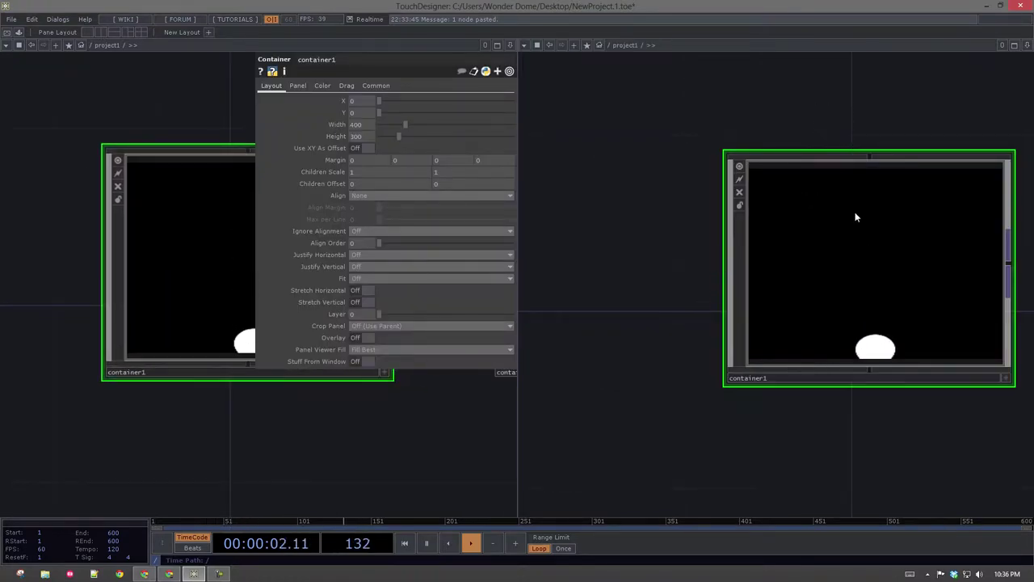
key(p)
drag(637, 156, 504, 164)
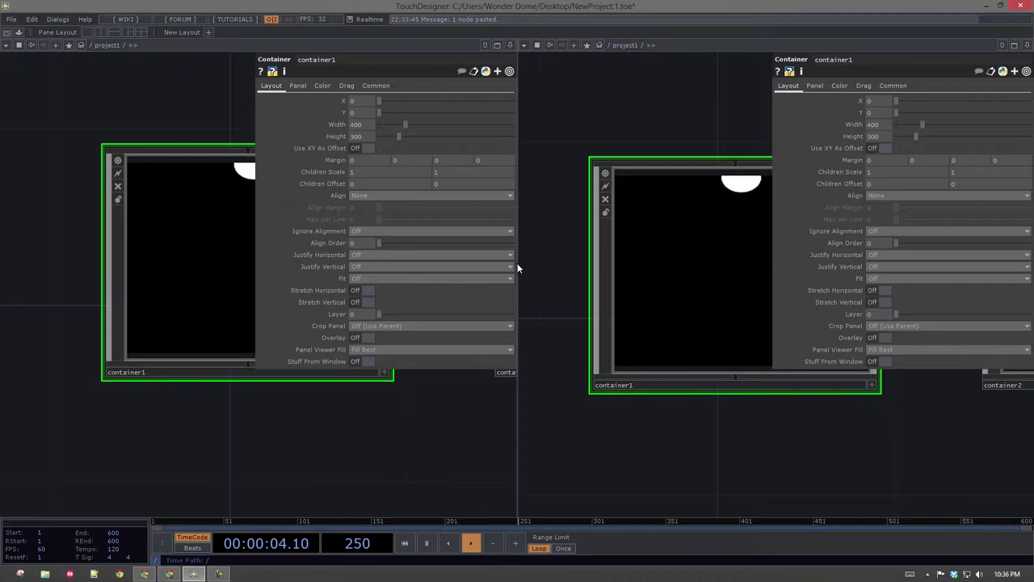
drag(601, 261, 600, 261)
drag(604, 173, 572, 280)
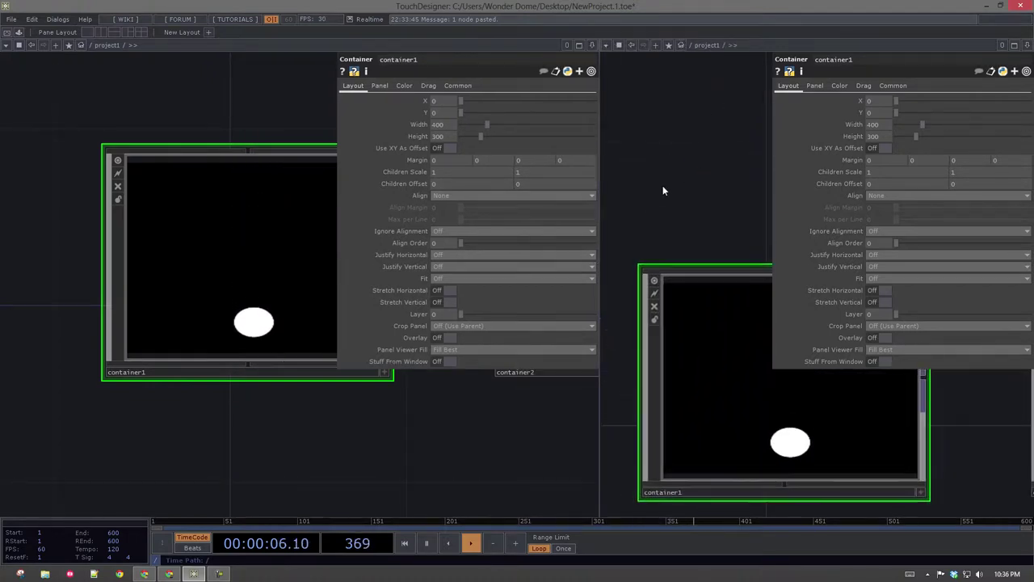
drag(667, 217, 660, 192)
scroll(660, 161, down, 4)
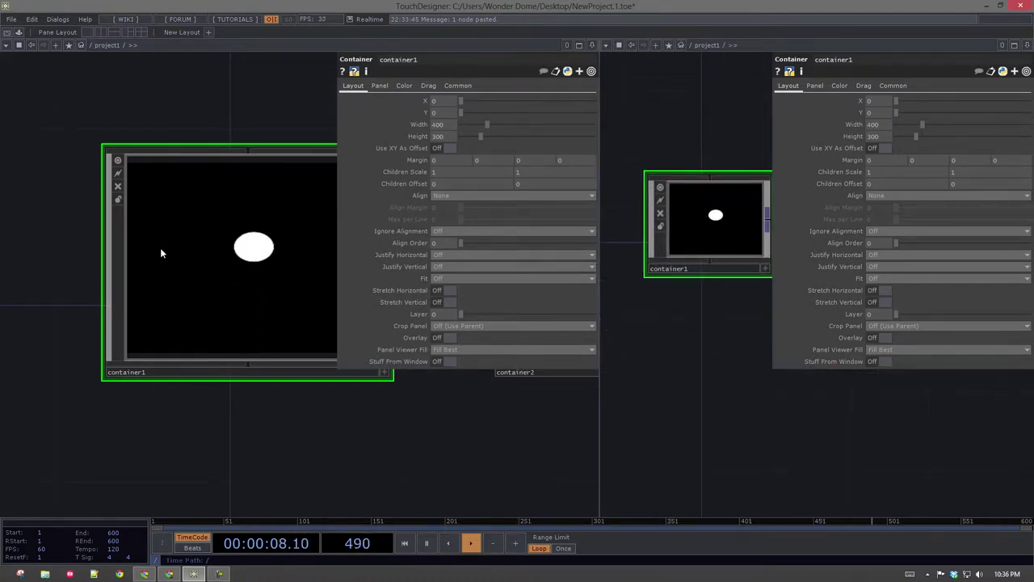
- Enter container1 in the first pane and drive the circle's horizontal resolution with the expression me.parent().par.w
key(i)
drag(173, 248, 90, 200)
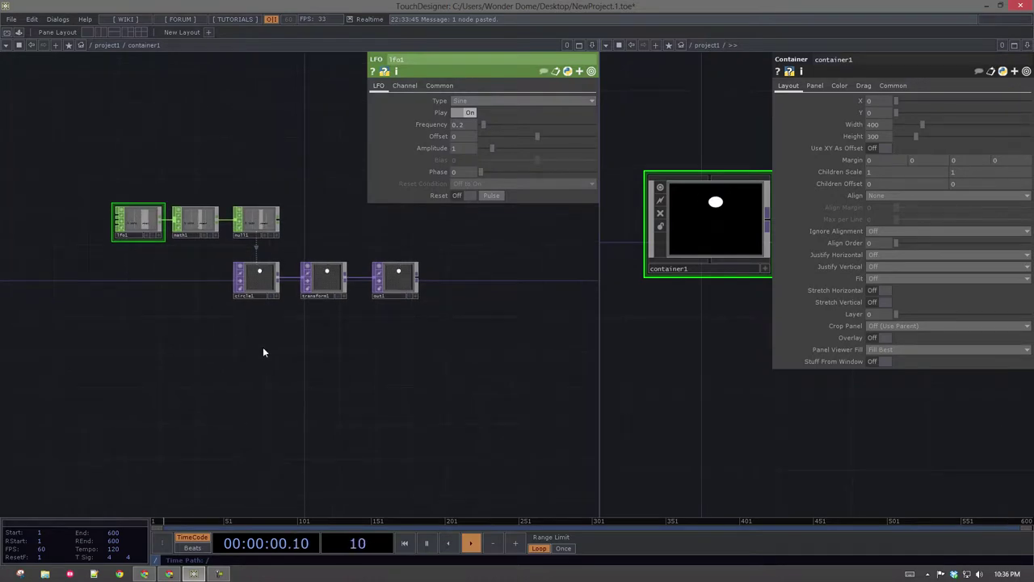
scroll(263, 353, up, 3)
click(262, 185)
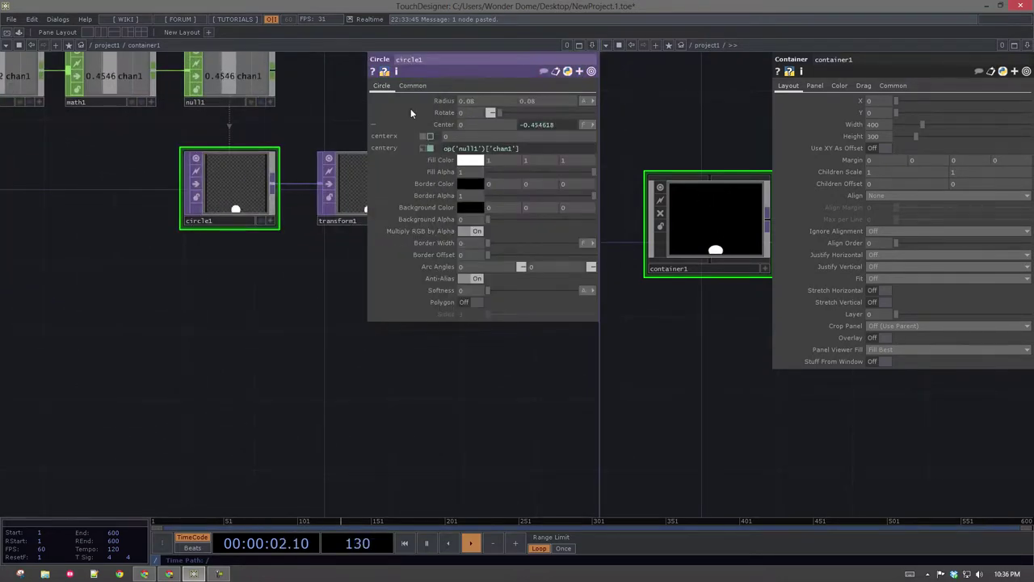
click(413, 85)
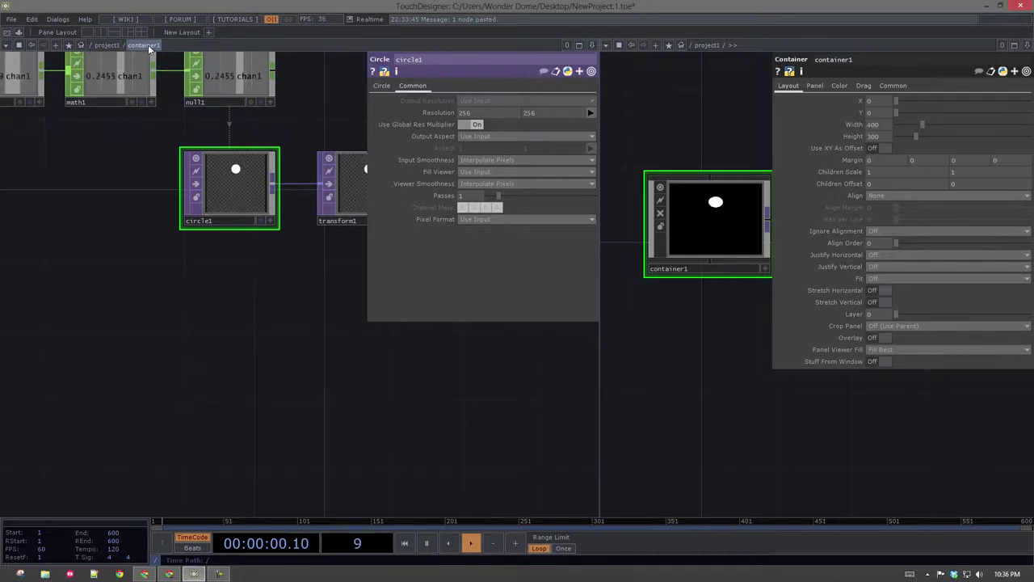
drag(148, 131, 150, 151)
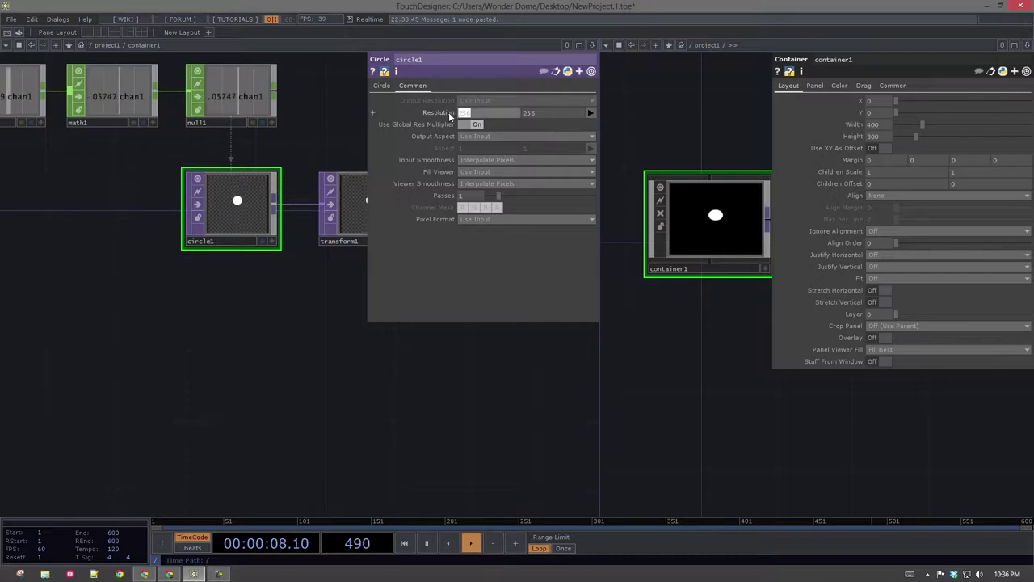
text(op.)
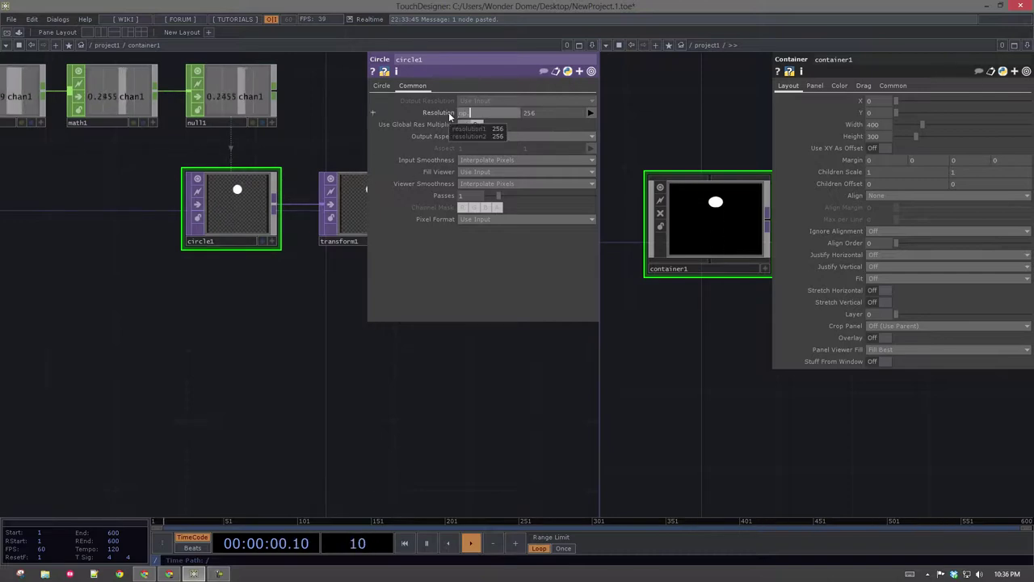
click(449, 114)
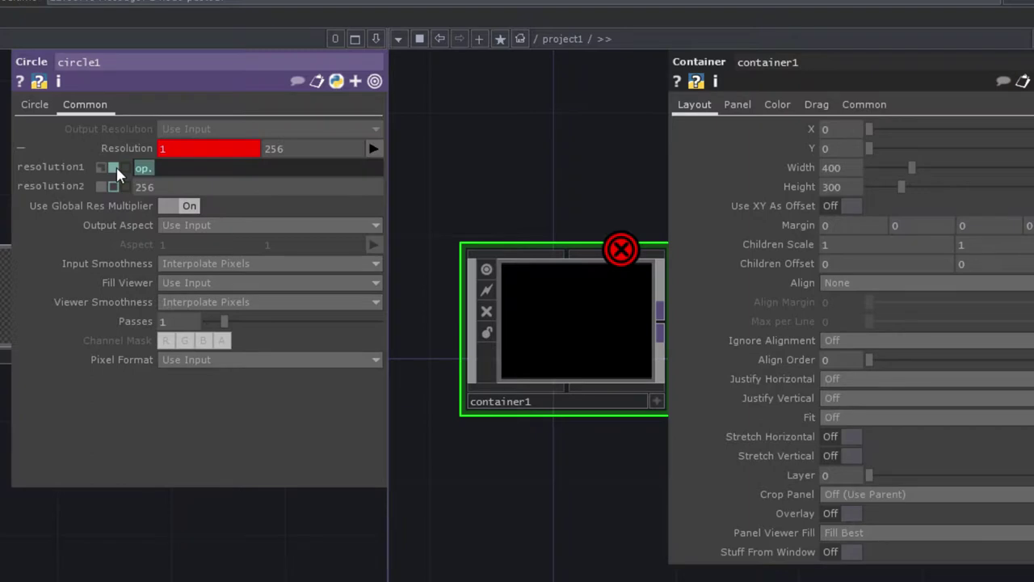
key(BackSpace)
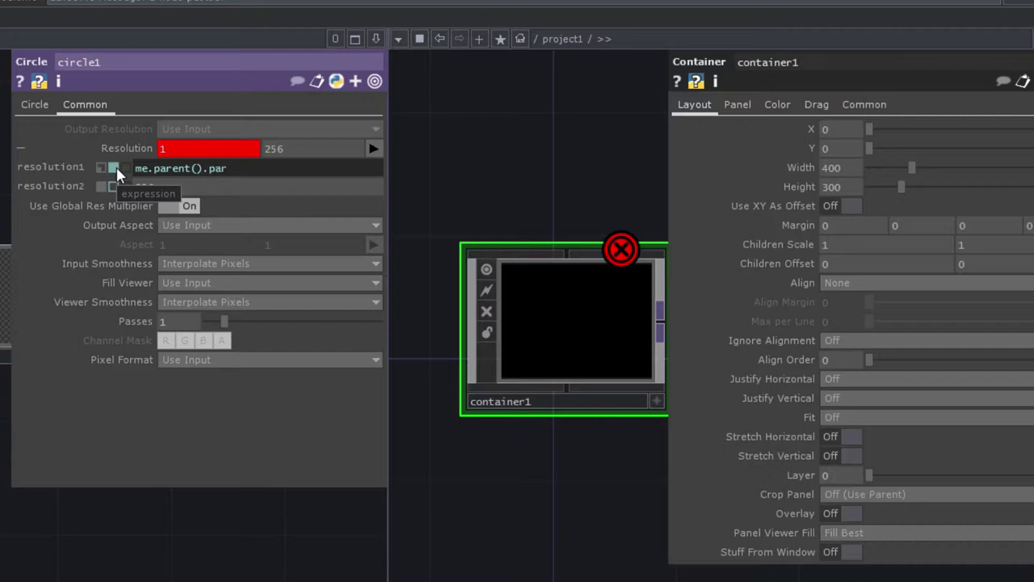
text(w)
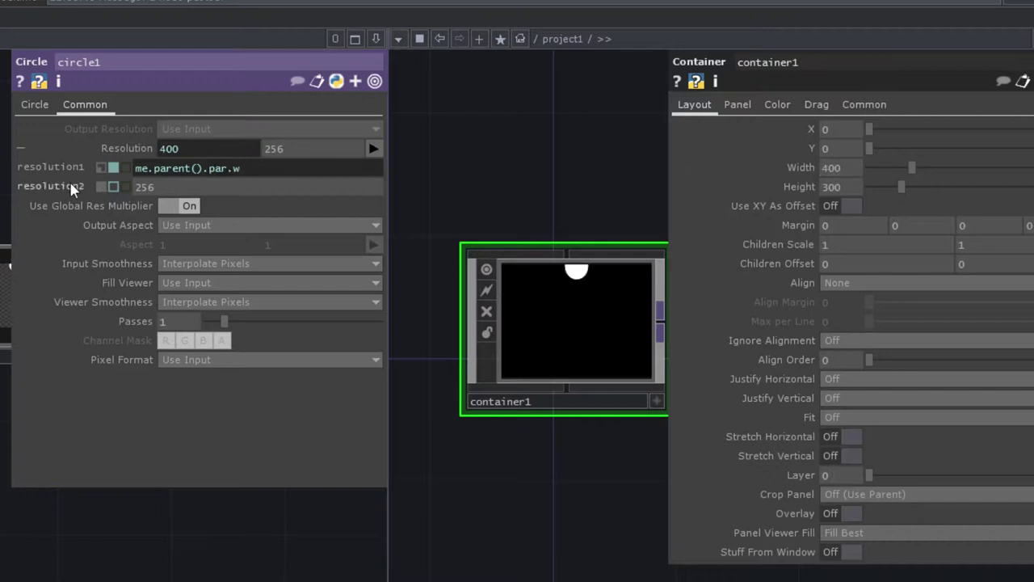
- Drive the circle's vertical resolution with the expression me.parent().par.h and check the circle's shape in container1's viewer
click(113, 186)
text(me.parent)
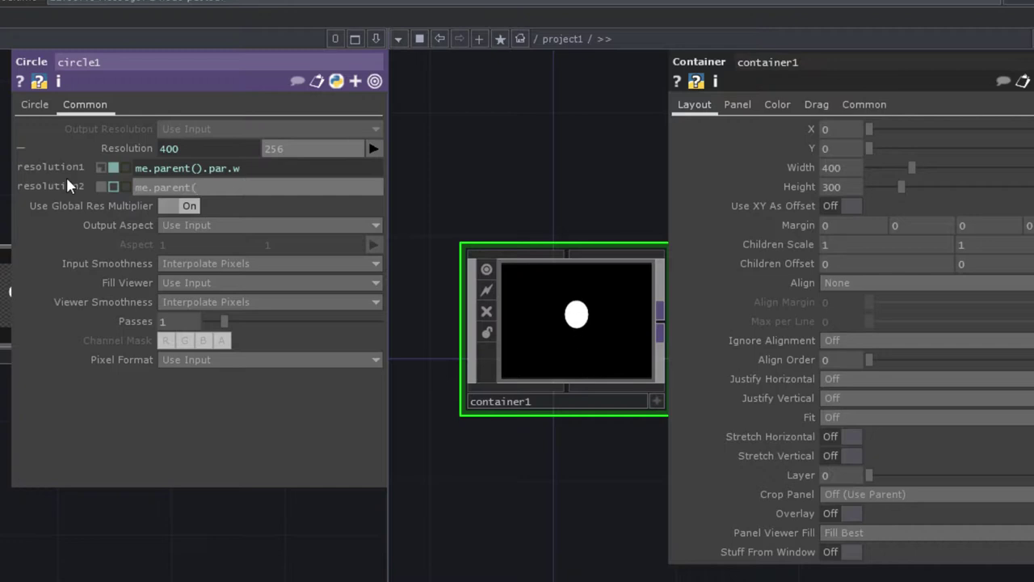
text(().par.h)
key(Return)
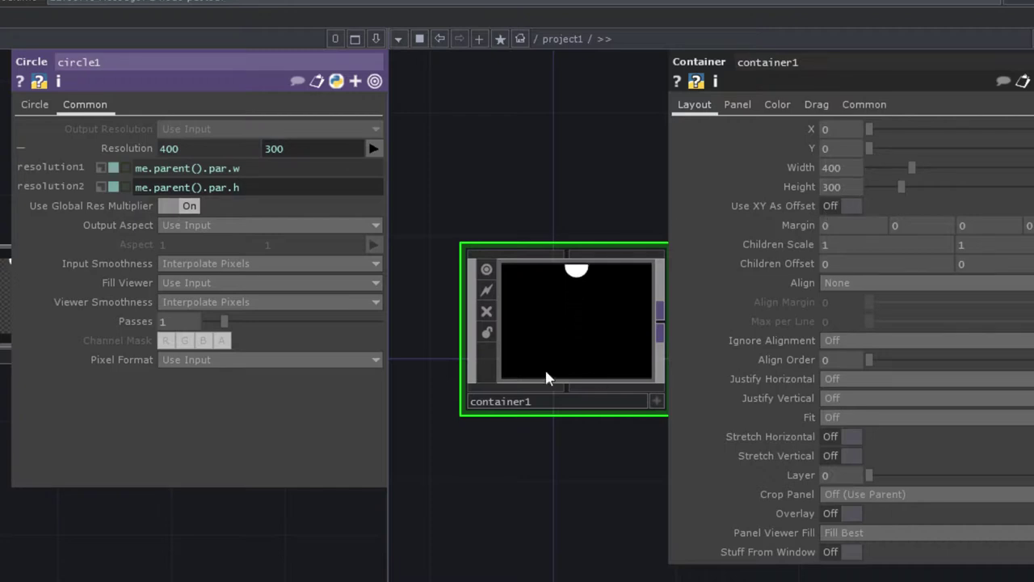
scroll(521, 310, up, 2)
scroll(548, 294, up, 2)
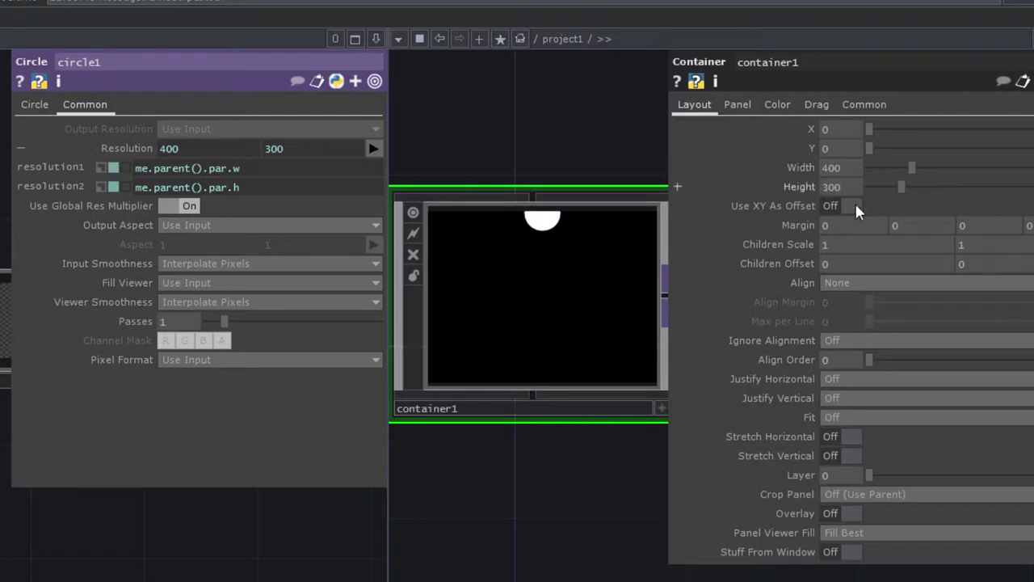
drag(512, 126, 536, 145)
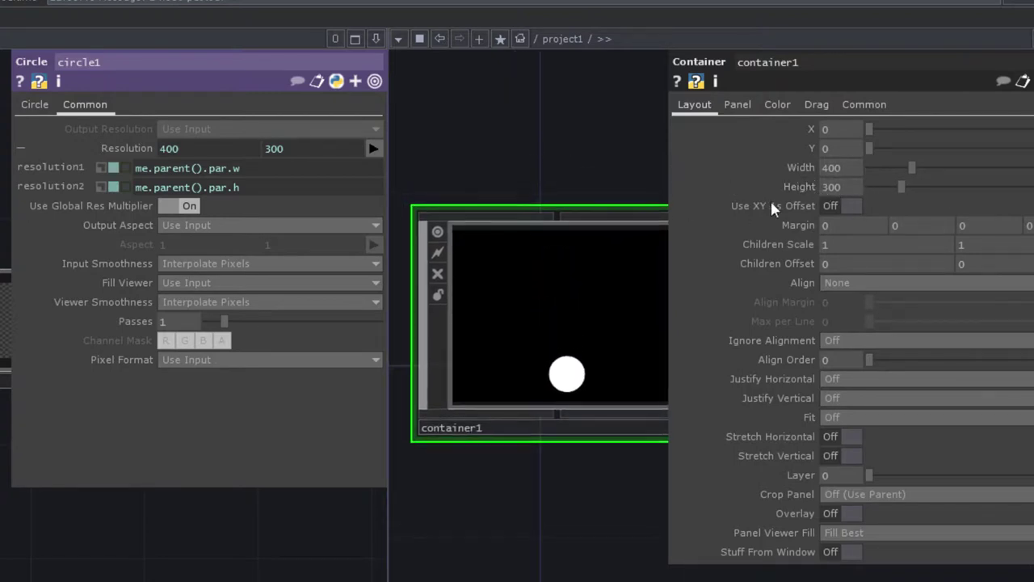
- Set container1's width to 800 and height to 600
click(852, 170)
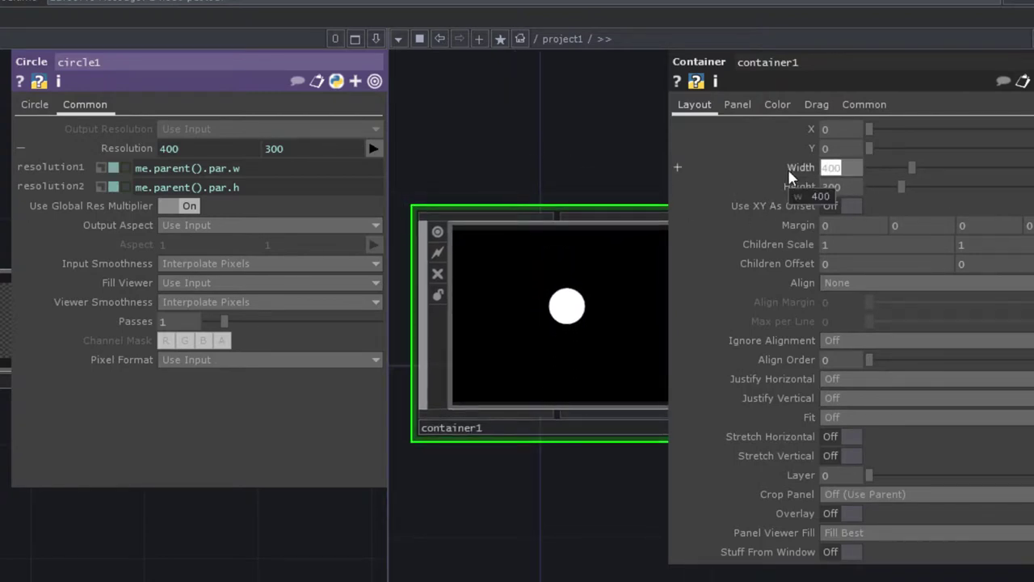
text(800)
key(Tab)
text(600)
key(Return)
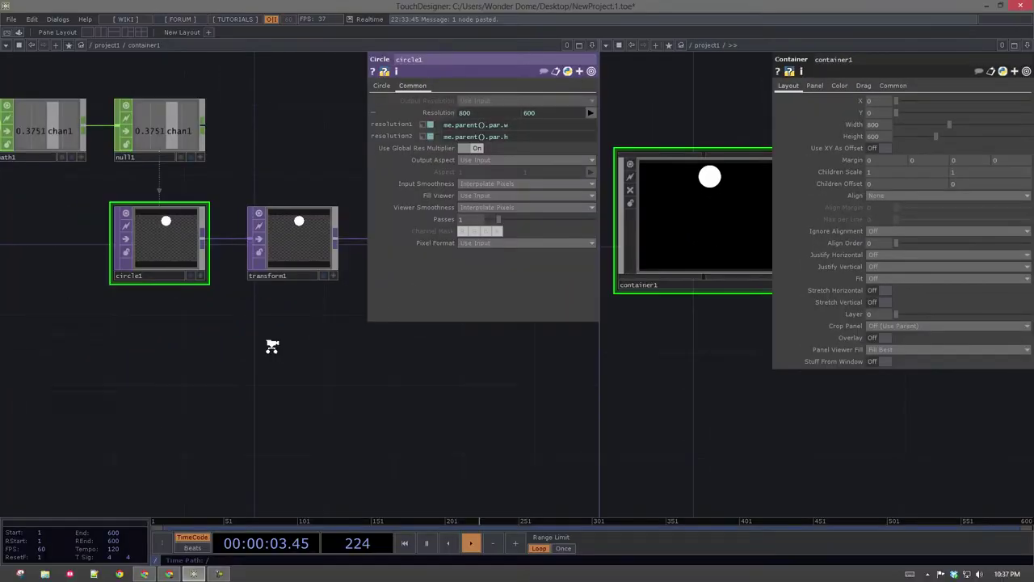
- Go up from container1's network to project1 and return the workspace to a single network pane
middle_drag(270, 345, 220, 335)
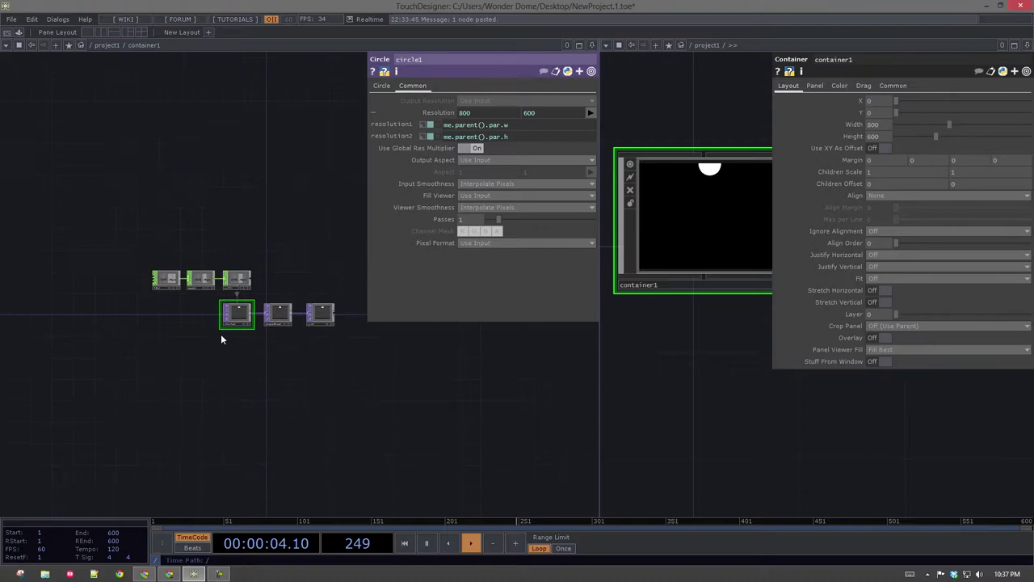
scroll(220, 324, up, 4)
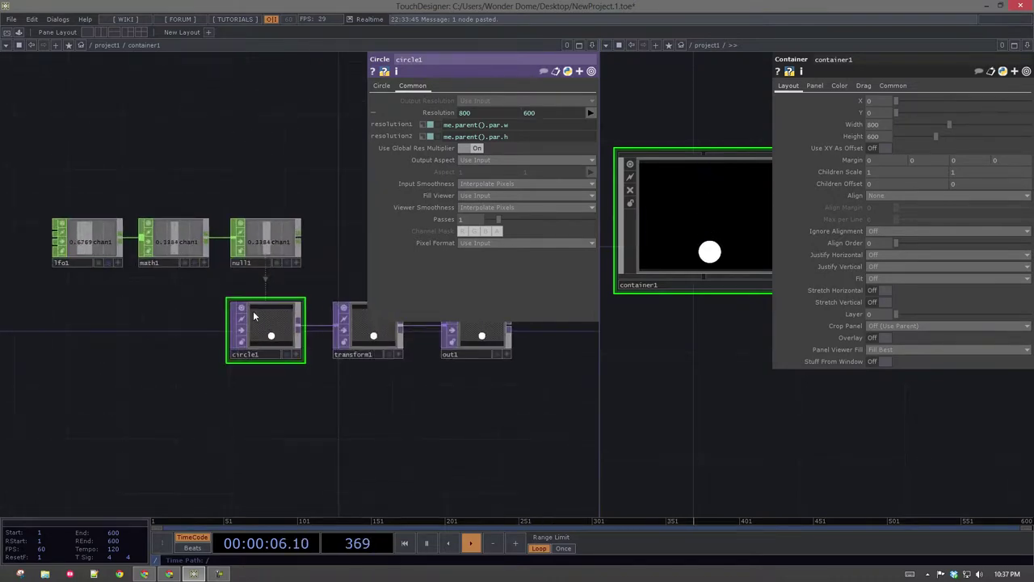
drag(262, 193, 226, 138)
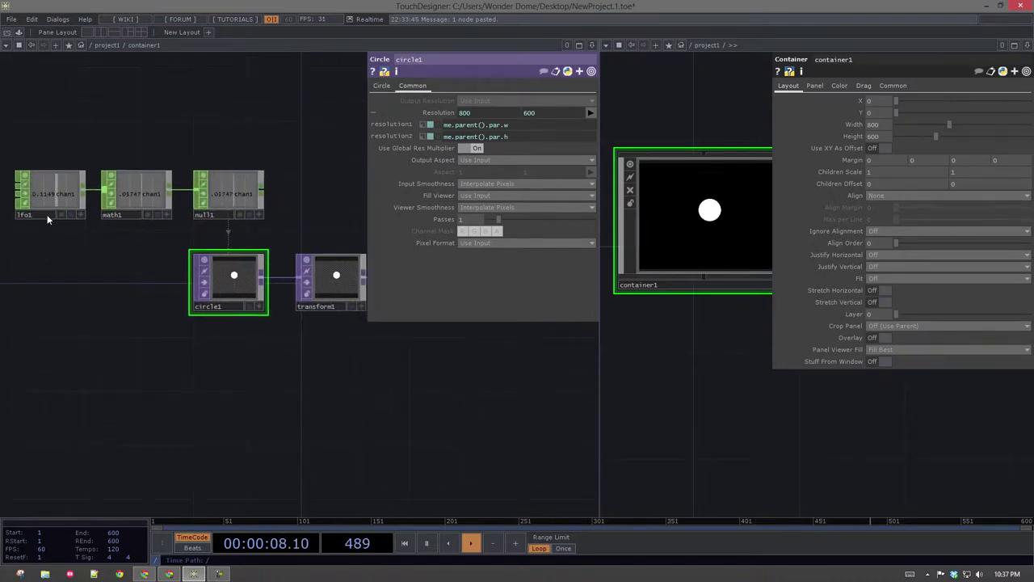
scroll(249, 285, up, 2)
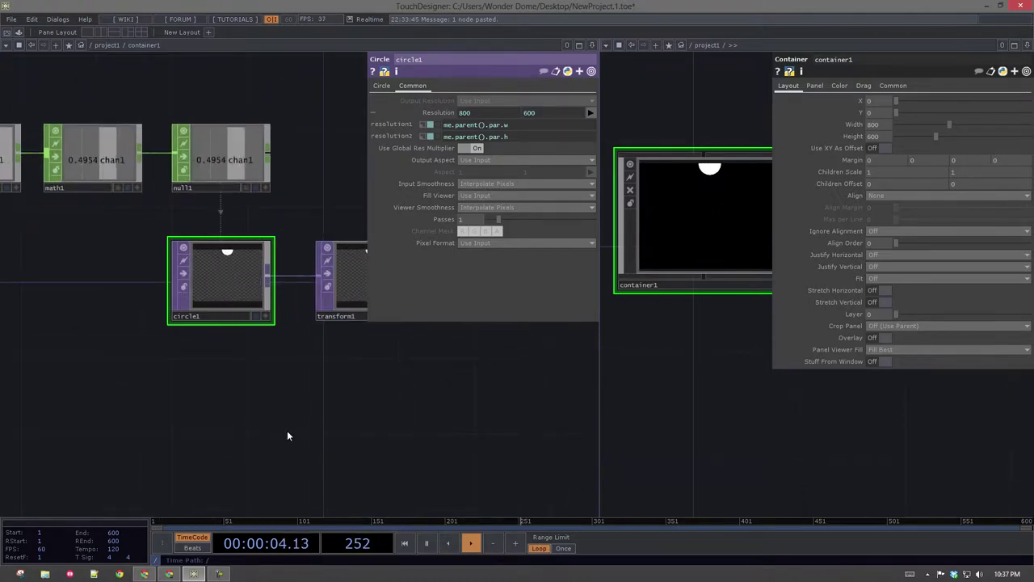
scroll(287, 437, down, 6)
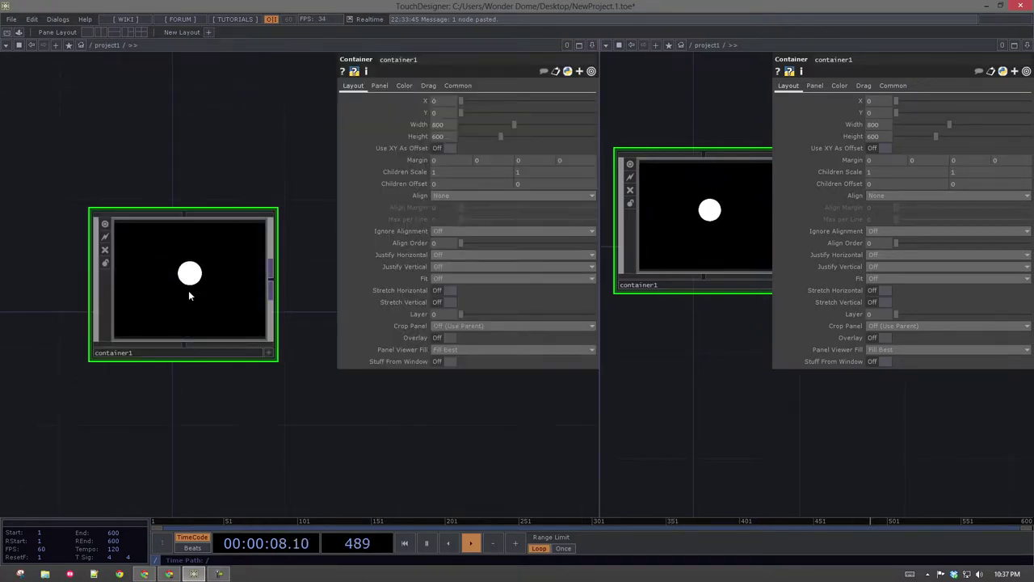
scroll(189, 290, up, 2)
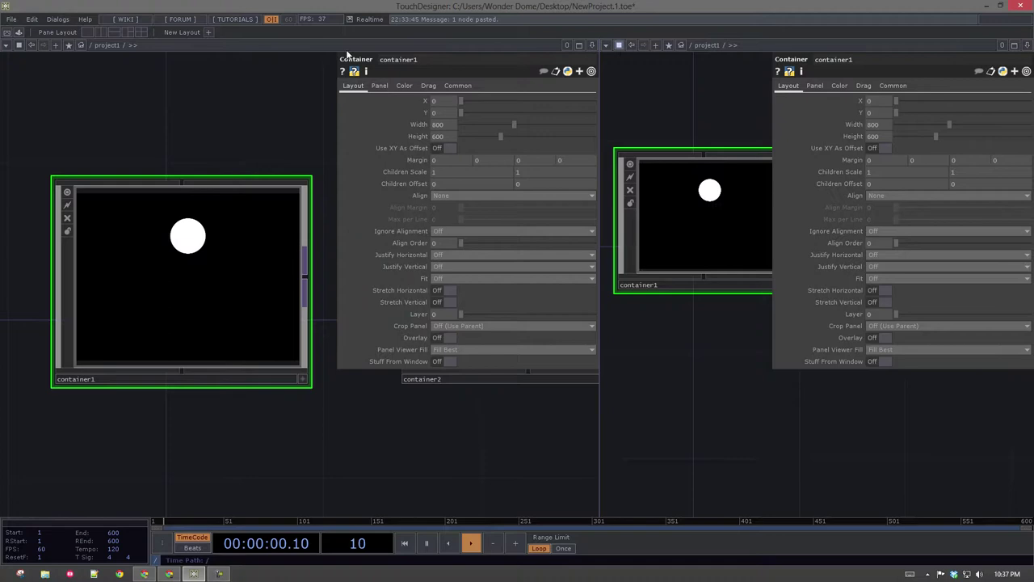
click(91, 32)
drag(220, 121, 376, 139)
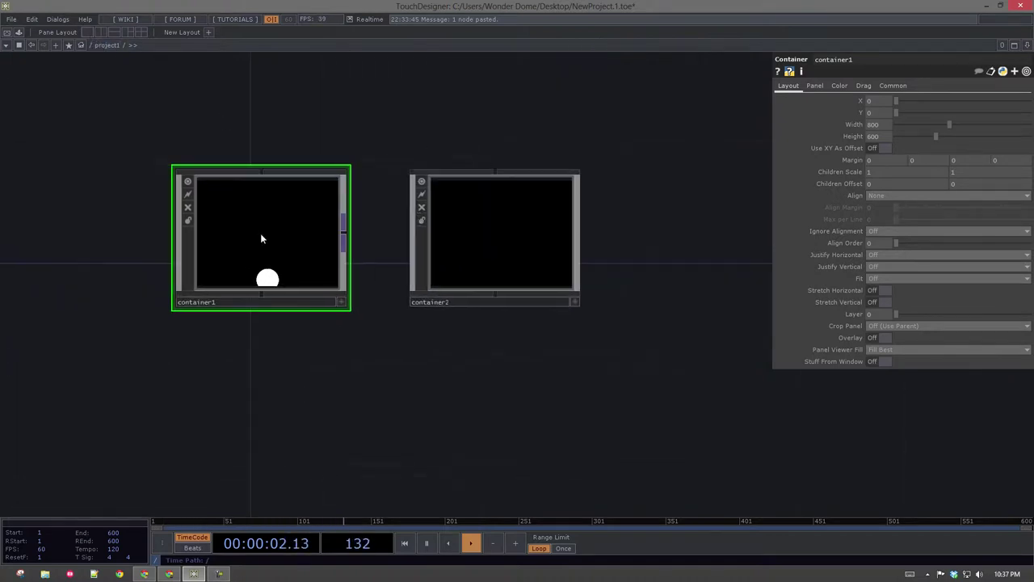
- Enter container2 and add a Movie File In TOP
scroll(174, 223, up, 3)
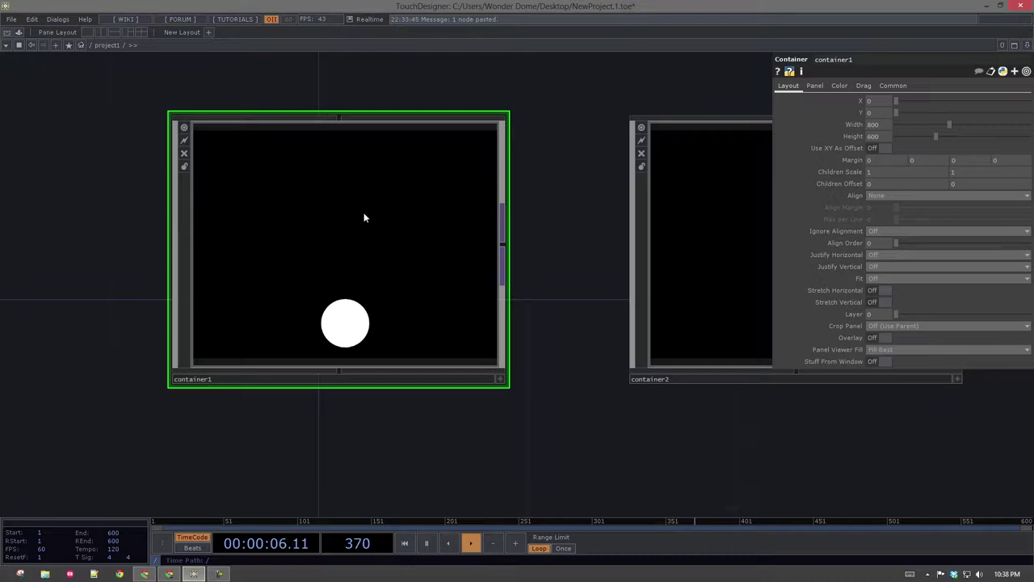
drag(354, 428, 269, 434)
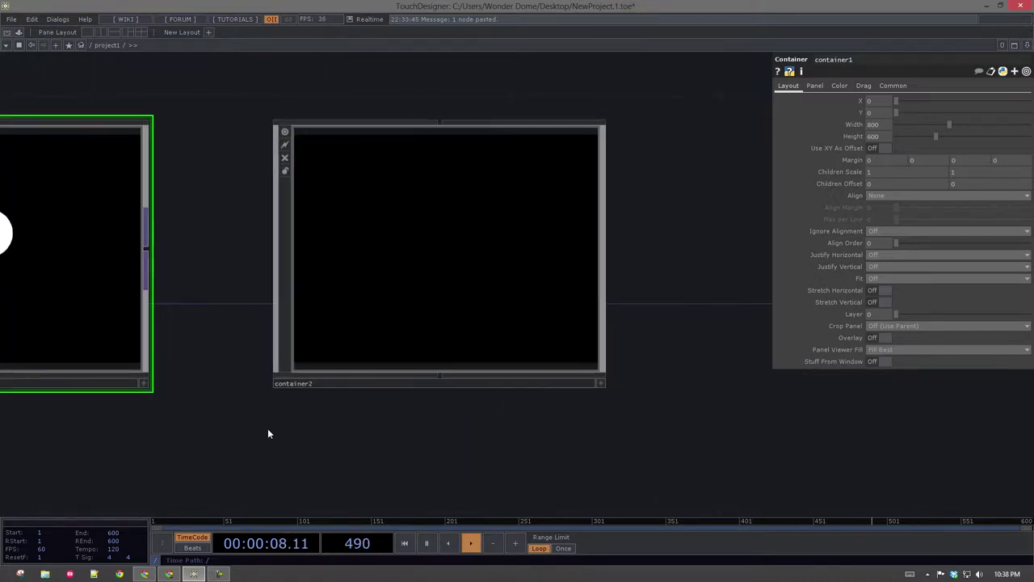
scroll(378, 248, up, 6)
key(Tab)
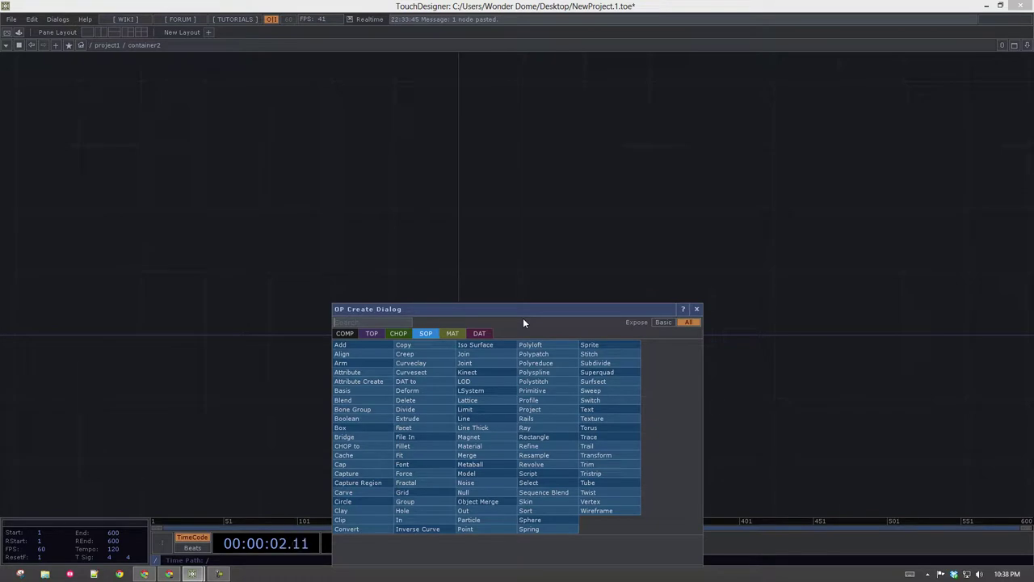
text(movi)
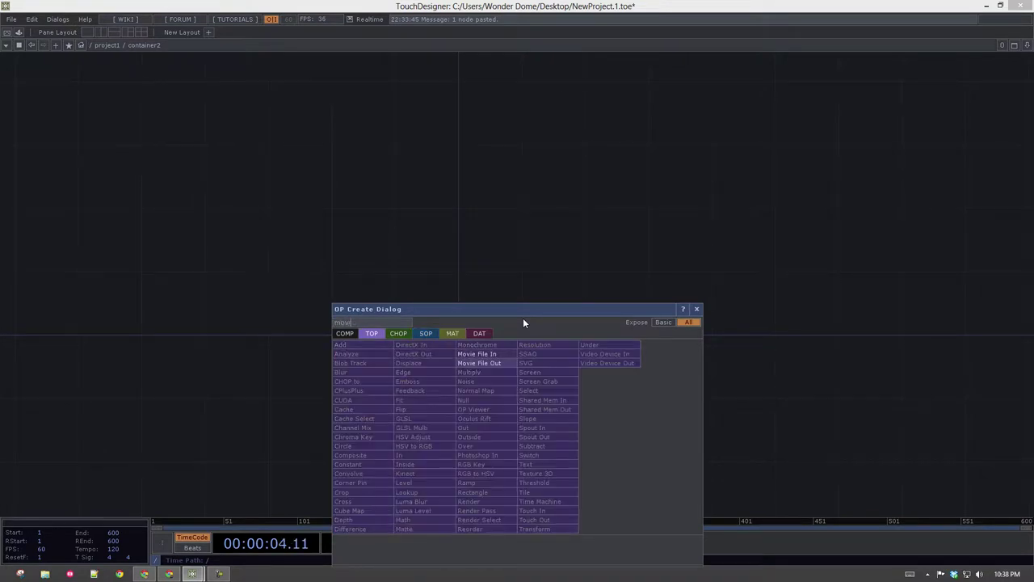
text(e if)
key(BackSpace)
key(BackSpace)
text(file)
key(Return)
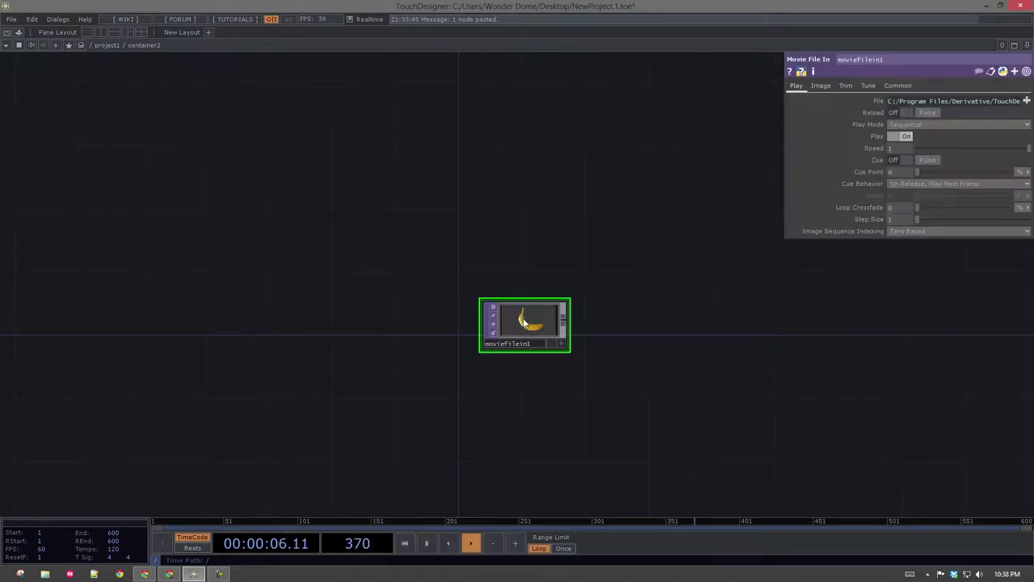
- Reposition the Movie File In node and look over its Common and Play parameters
drag(486, 303, 464, 294)
scroll(467, 294, up, 5)
mouse_move(563, 339)
mouse_down()
mouse_move(562, 323)
mouse_move(580, 323)
mouse_move(544, 329)
mouse_up()
drag(582, 199, 369, 201)
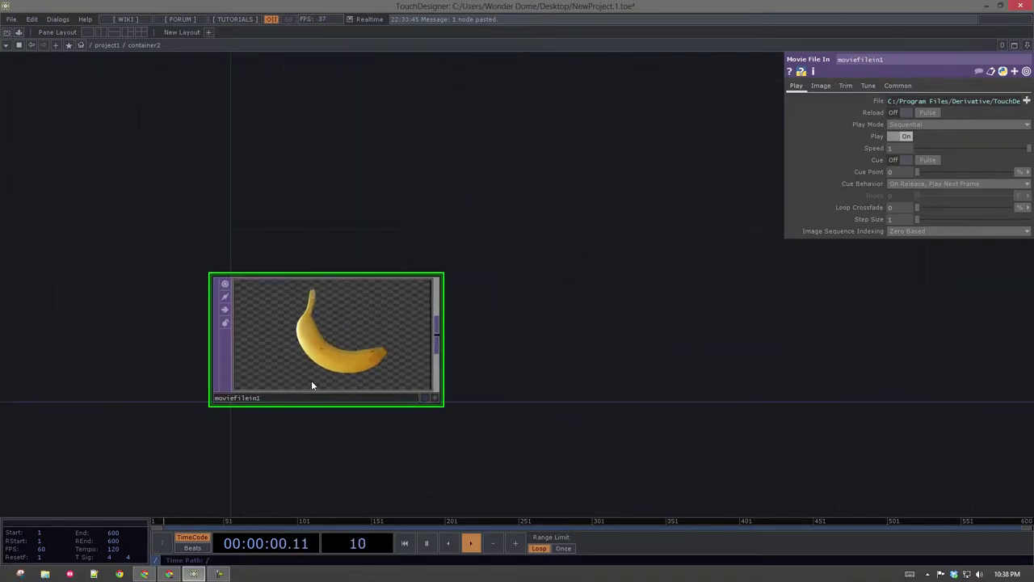
drag(426, 365, 443, 365)
click(898, 86)
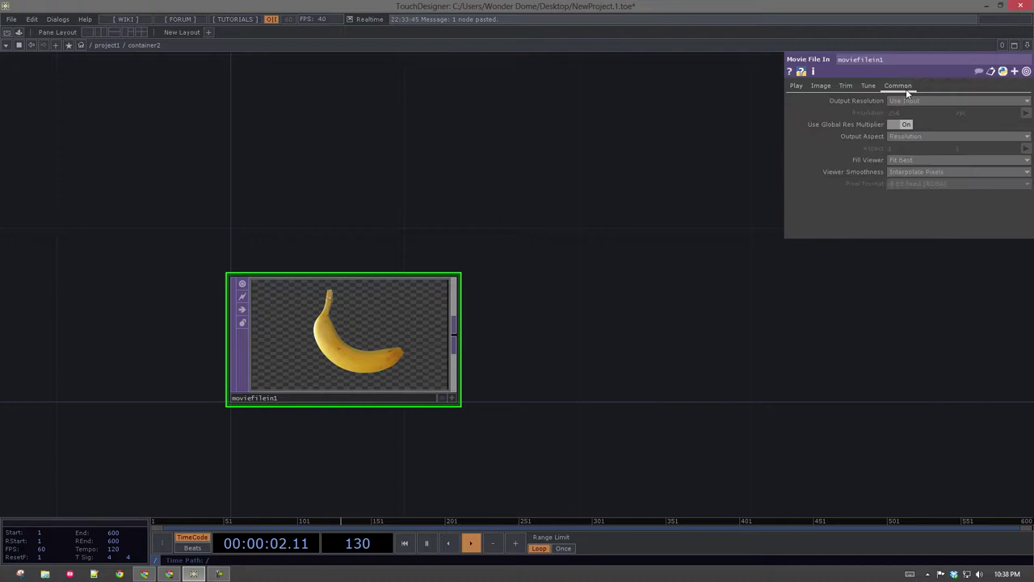
click(797, 86)
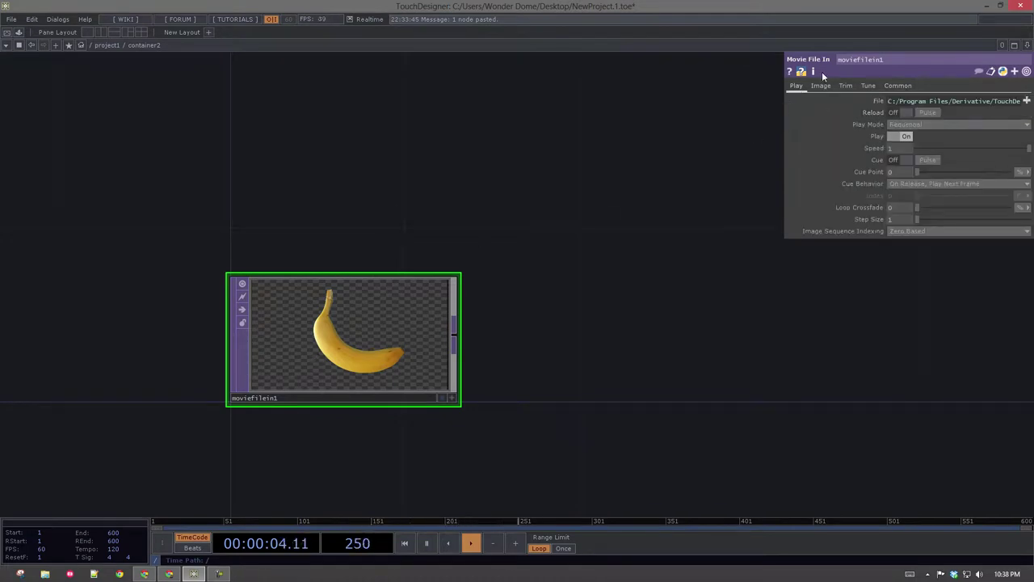
mouse_move(814, 75)
- Split the workspace into two side-by-side network panes and show project1 in the second
click(105, 32)
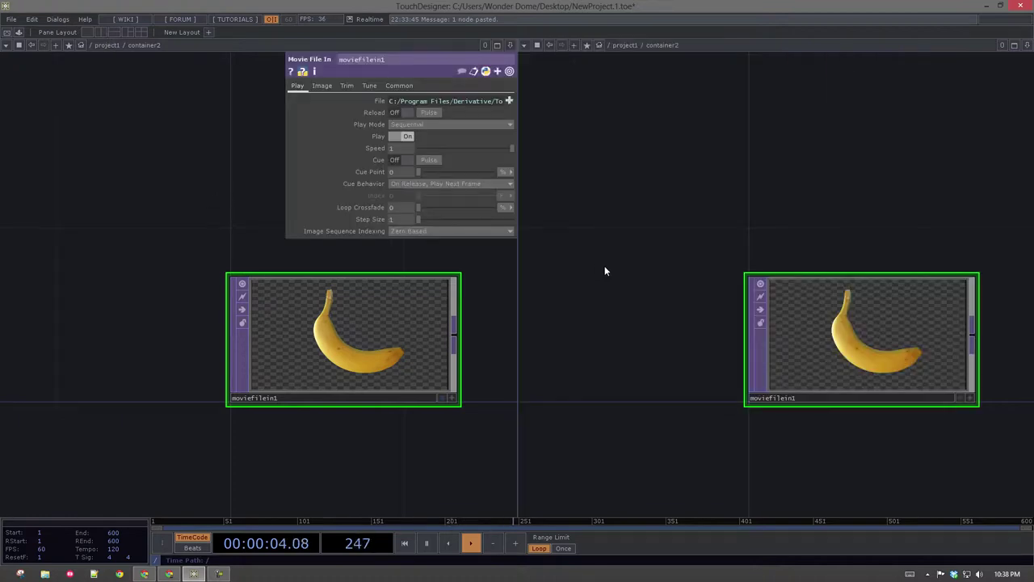
key(u)
drag(253, 441, 4, 407)
- Add an Edge TOP in container2, connect the Movie File In to it and line it up beside that node
key(Tab)
text(ed)
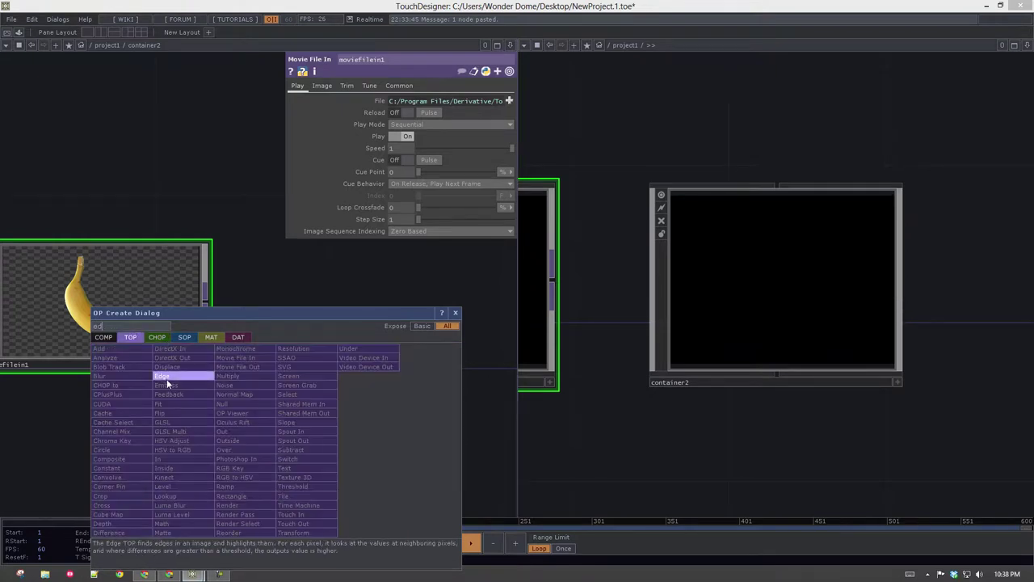
key(Return)
click(380, 319)
drag(217, 301, 262, 307)
drag(471, 444, 325, 410)
click(342, 375)
drag(314, 343, 320, 285)
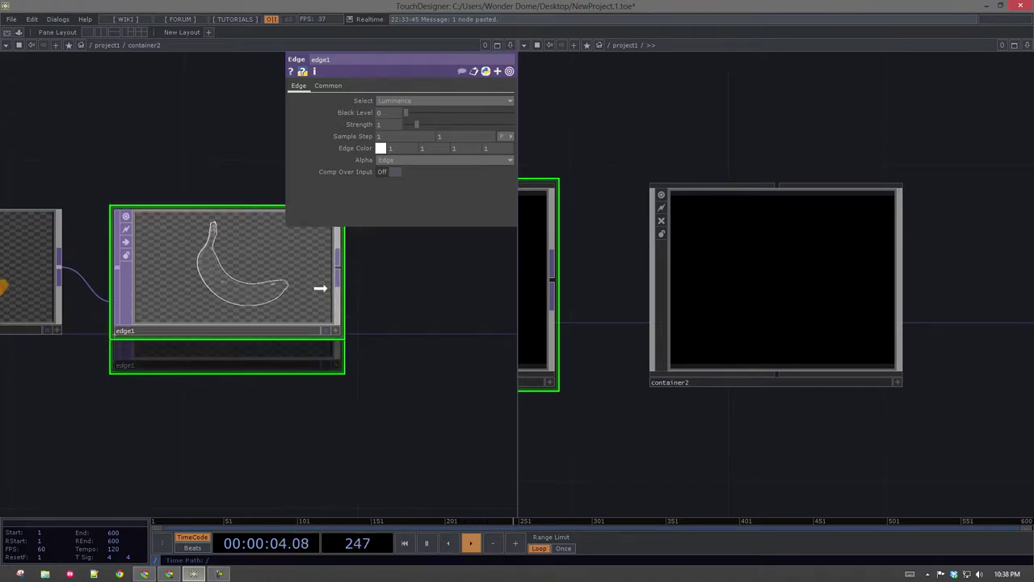
- Add a Transform TOP to container2's network after the Edge TOP
key(Tab)
text(tras)
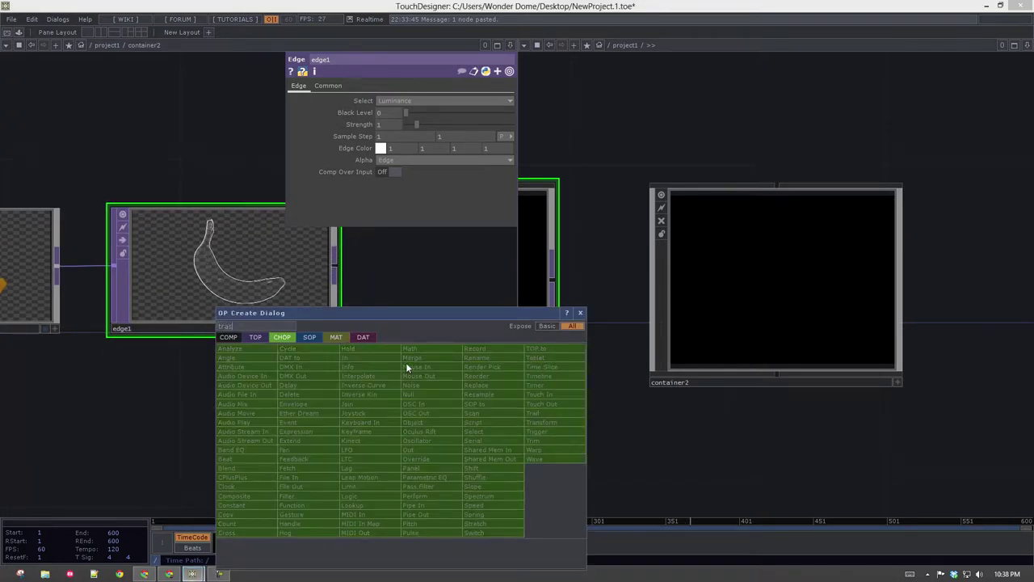
click(257, 338)
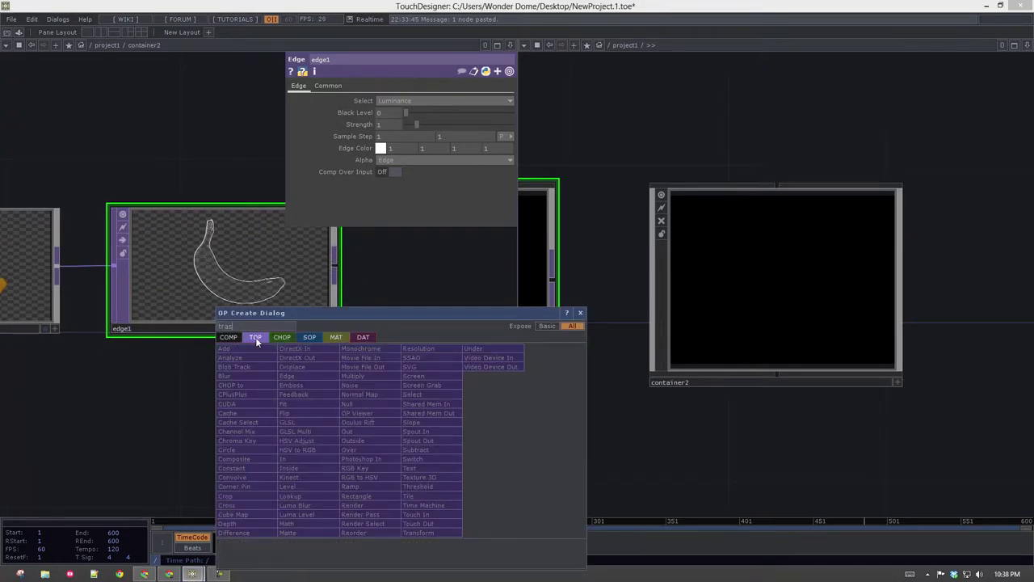
key(BackSpace)
key(BackSpace)
key(BackSpace)
key(BackSpace)
text(ra)
key(BackSpace)
key(BackSpace)
text(tr)
key(Return)
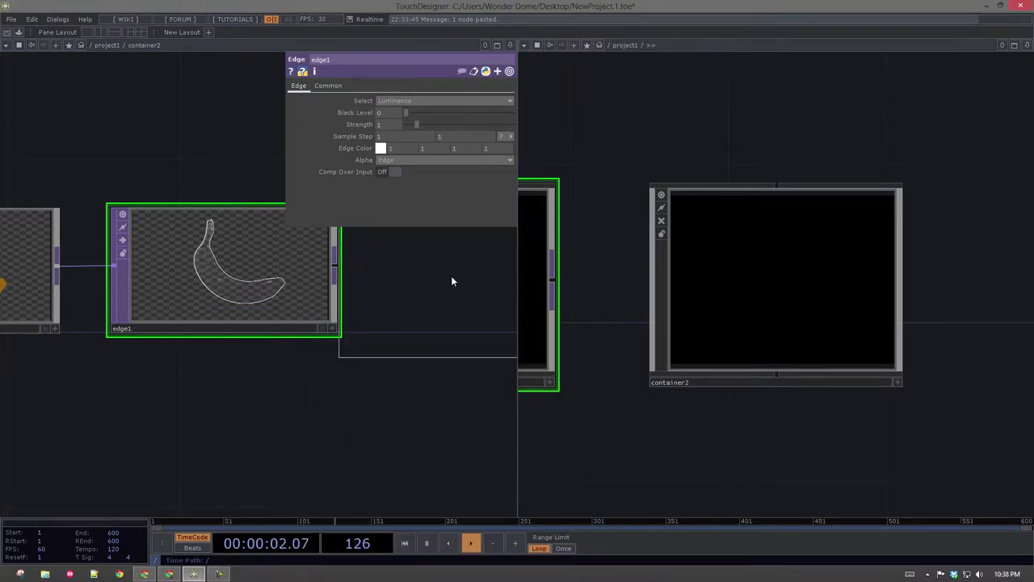
click(451, 277)
- Connect the Edge TOP to the Transform, make the Transform node's height match the Edge node and align the two
drag(303, 439, 132, 426)
drag(328, 293, 345, 294)
drag(162, 255, 187, 249)
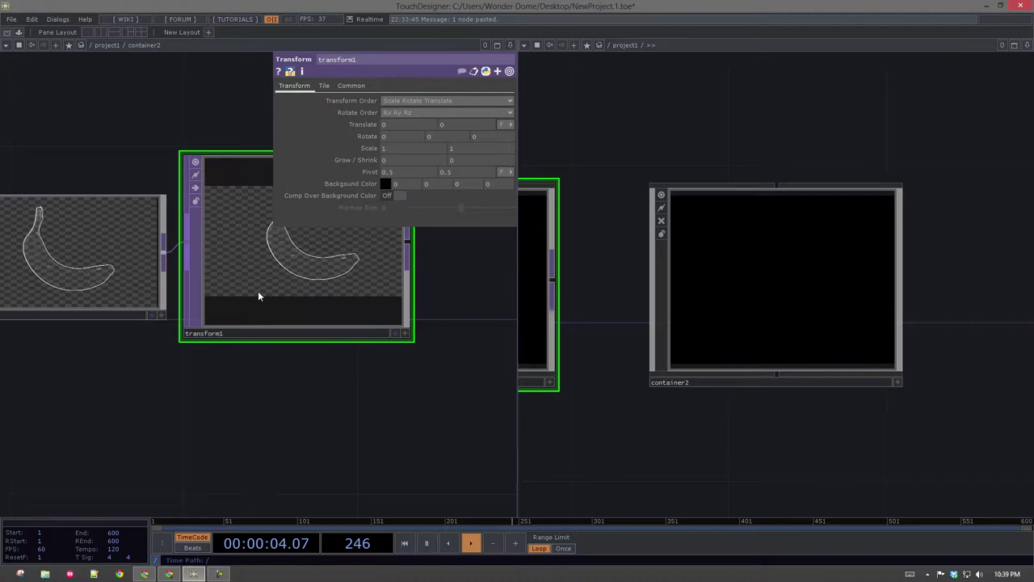
click(412, 343)
drag(367, 291, 418, 274)
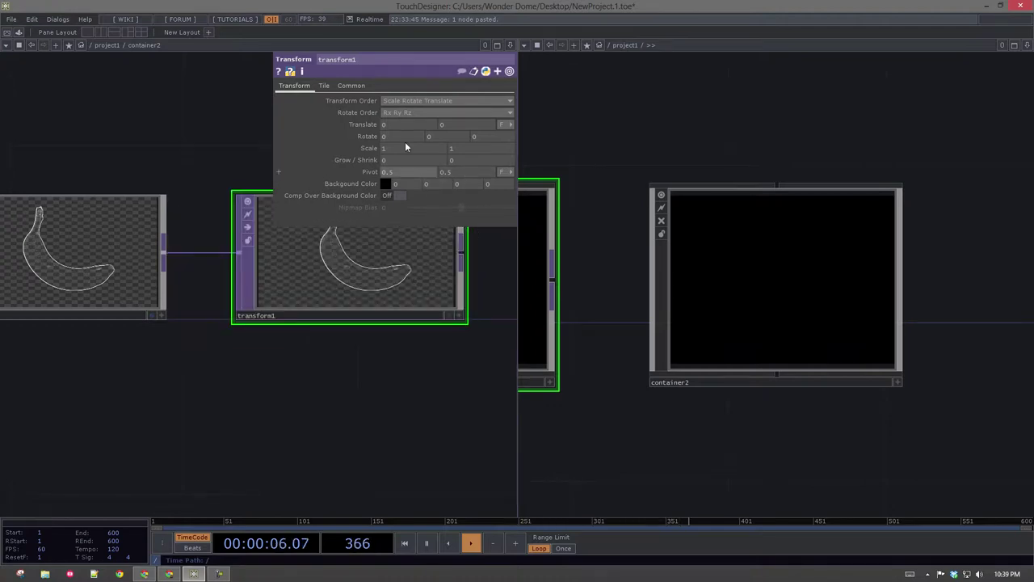
- Drive the Transform's third Rotate value with the expression me.time.absFrame
text(me.time.)
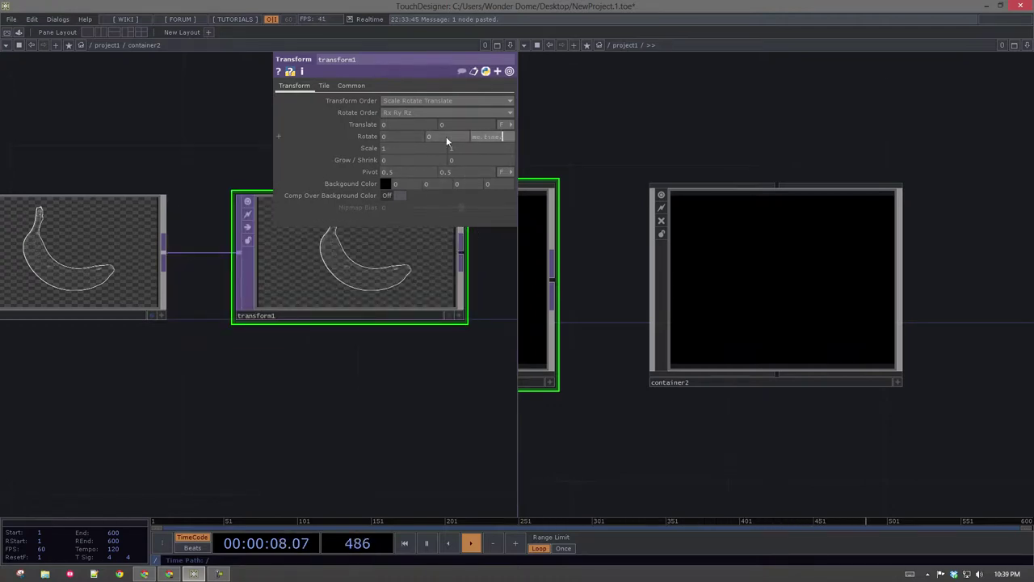
text(abssec)
key(BackSpace)
key(BackSpace)
key(BackSpace)
text(Frame)
key(Return)
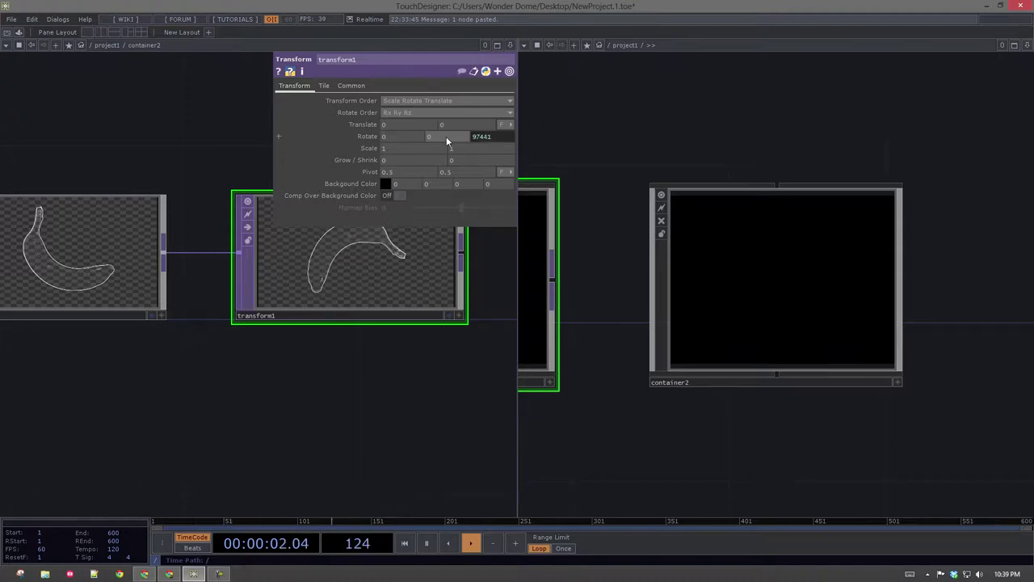
drag(423, 398, 205, 402)
scroll(206, 406, down, 2)
key(Tab)
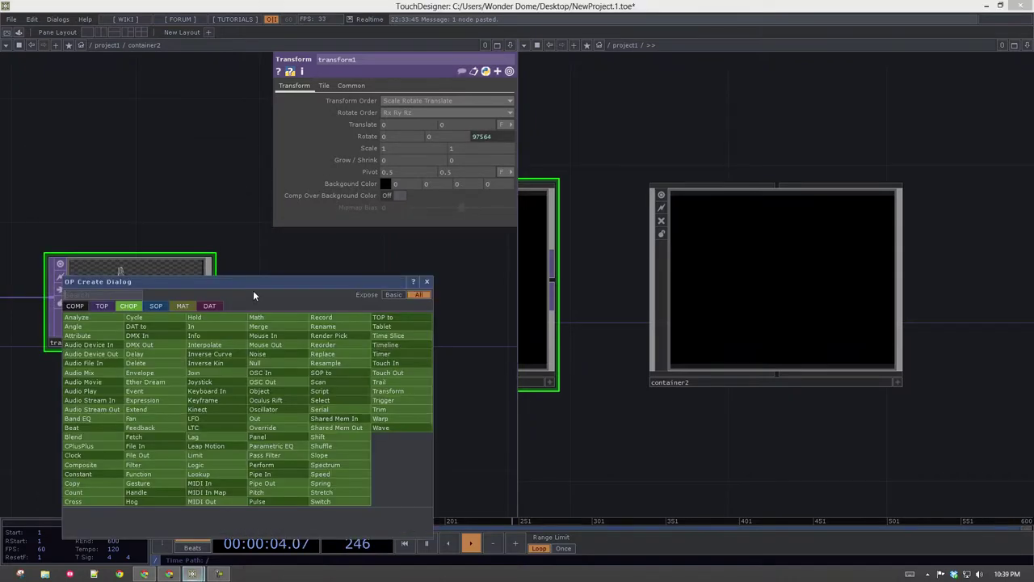
text(out)
key(Tab)
key(Tab)
key(Tab)
key(Tab)
key(Tab)
key(Tab)
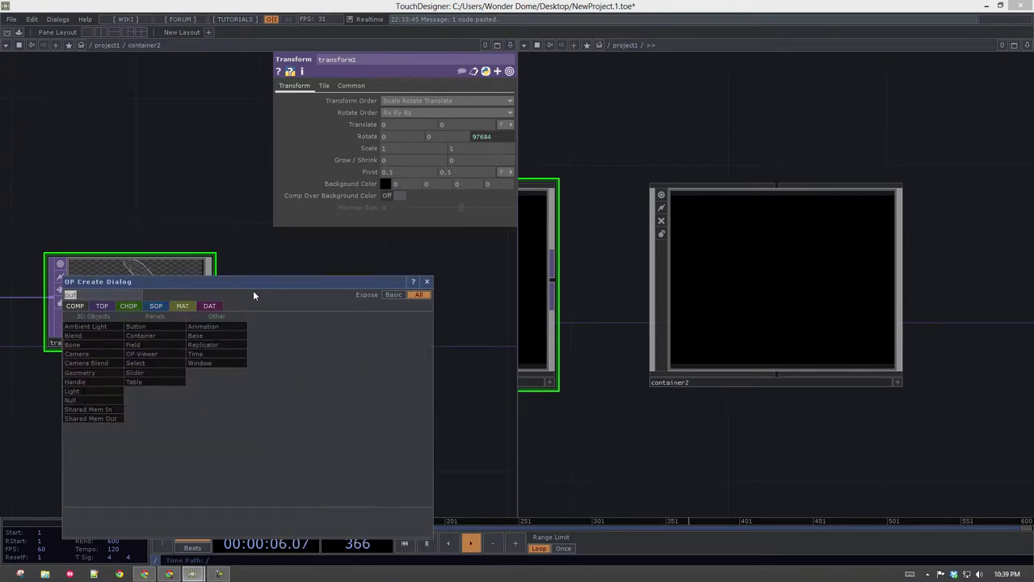
key(Tab)
key(Tab)
key(Tab)
key(Tab)
key(Tab)
key(Tab)
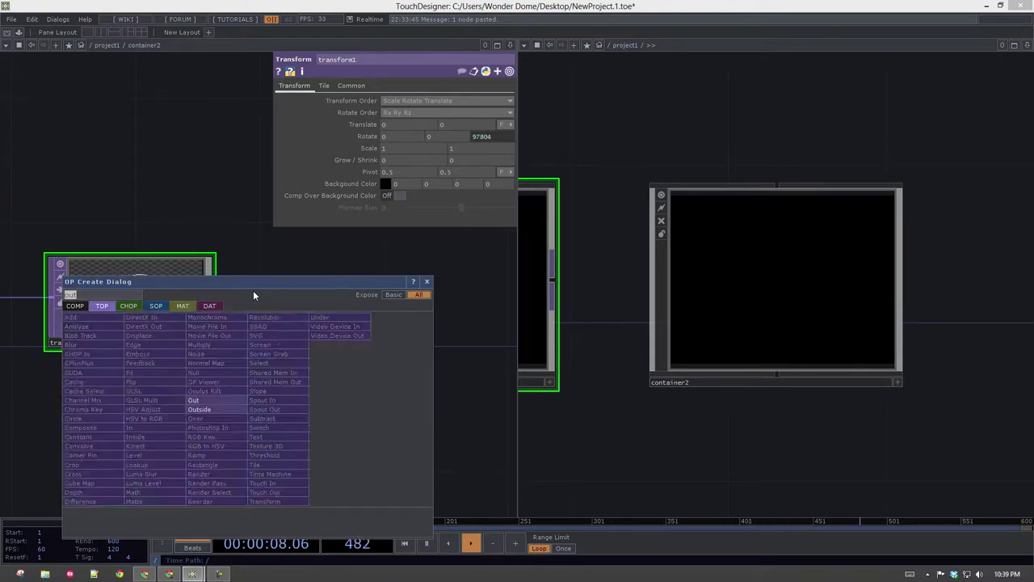
key(Escape)
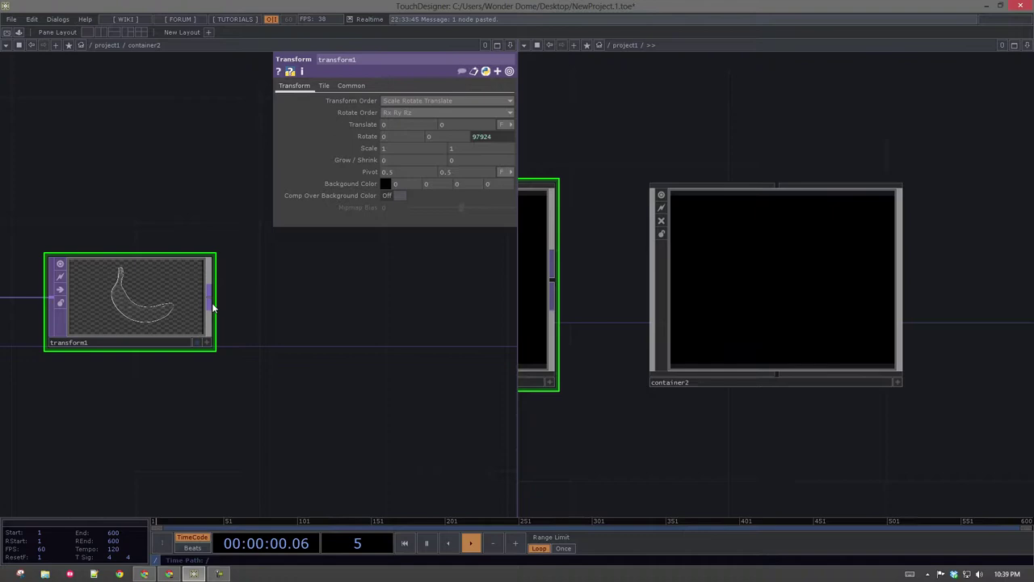
- Add an Out TOP fed by the Transform, space it beside that node and check the image in container2's viewer
key(Tab)
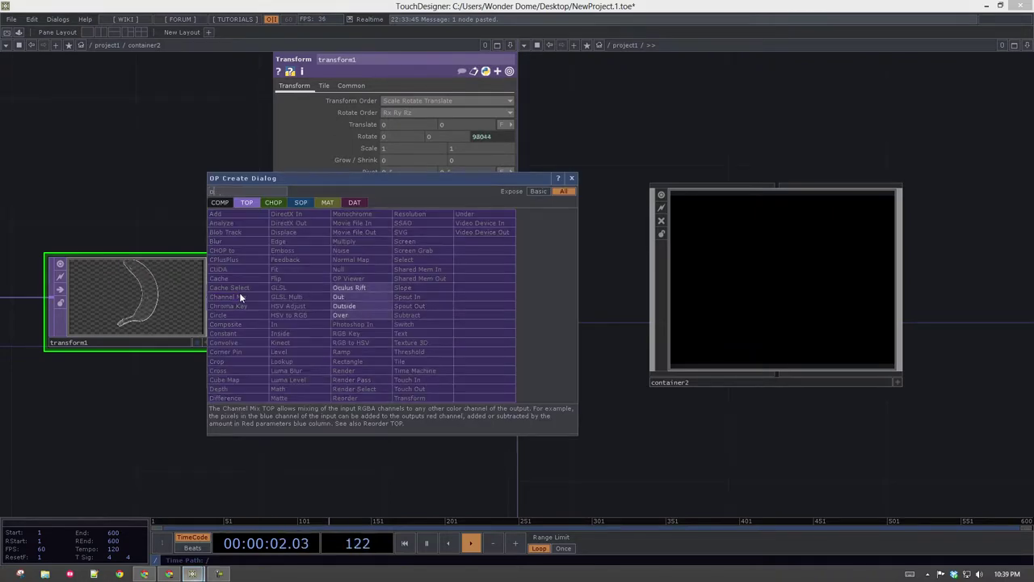
click(239, 297)
click(239, 298)
drag(237, 293, 319, 296)
drag(309, 360, 357, 342)
drag(383, 333, 386, 322)
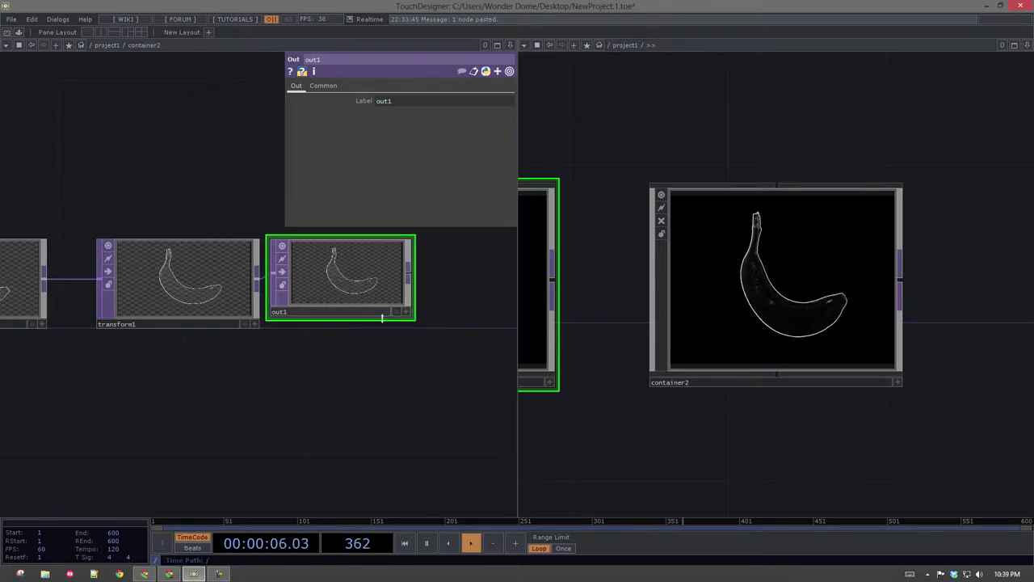
key(ctrl+z)
drag(351, 290, 387, 285)
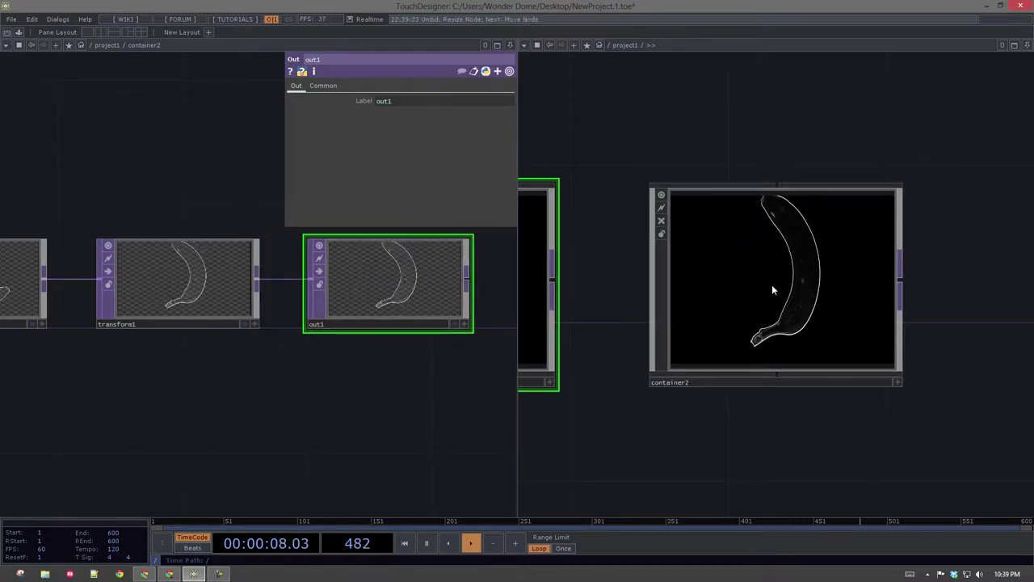
scroll(790, 267, up, 2)
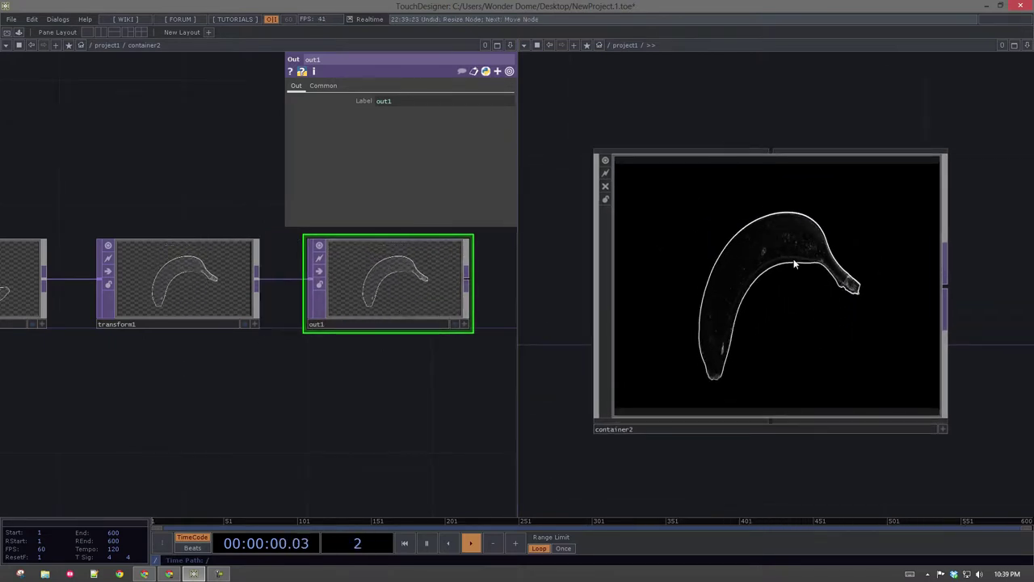
- Show the layout parameters of container2 in the project-level network
drag(238, 407, 376, 426)
click(792, 235)
key(p)
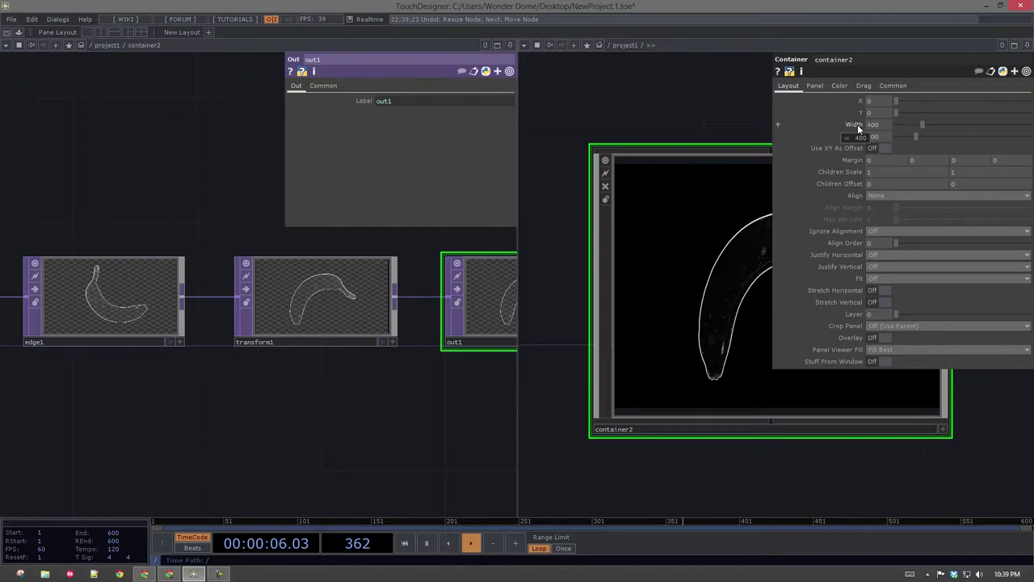
drag(655, 119, 615, 152)
middle_drag(615, 153, 605, 137)
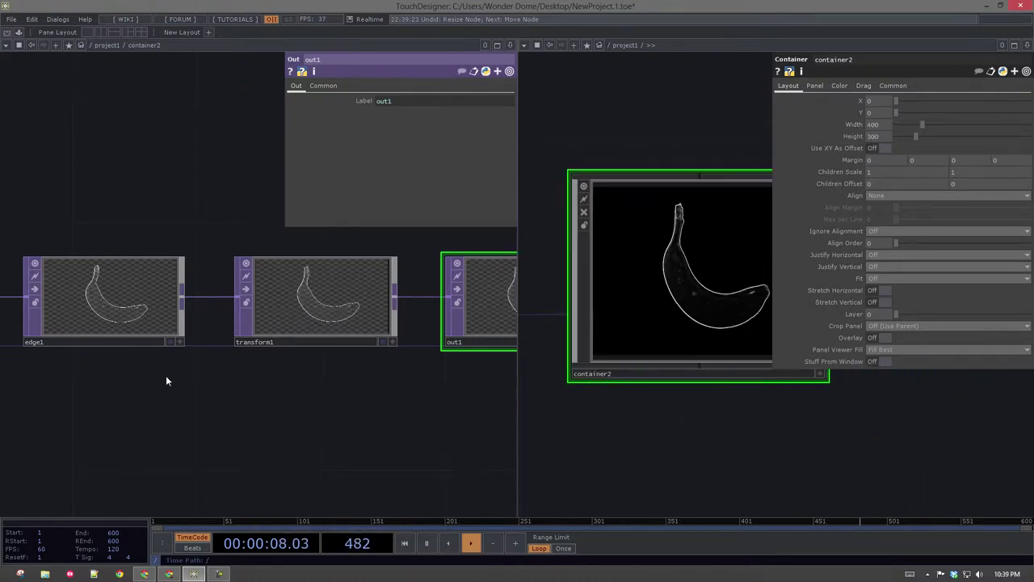
- Check the common settings of the Movie File In TOP and its info for the image resolution
drag(176, 368, 235, 353)
middle_drag(235, 354, 196, 322)
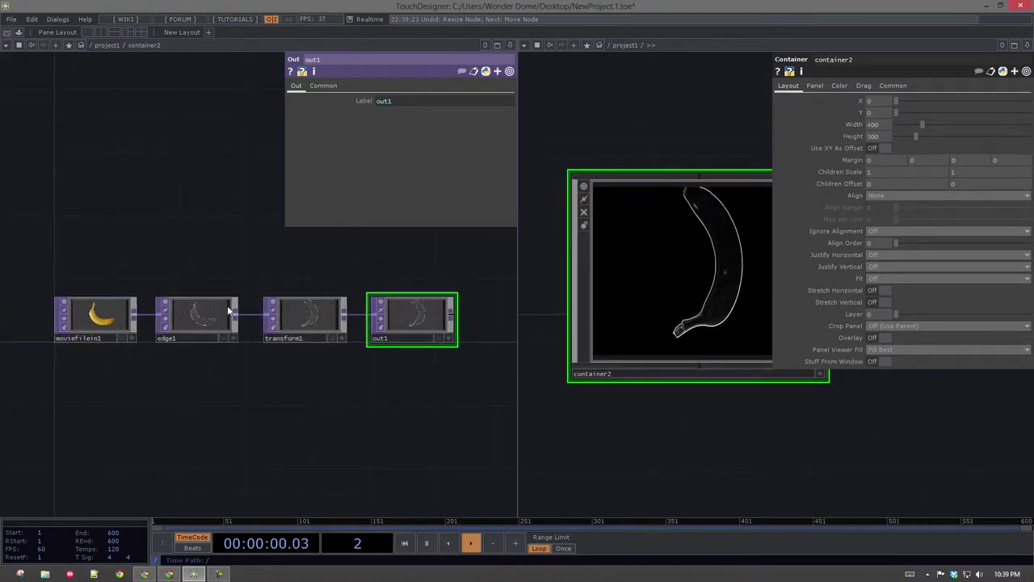
scroll(118, 286, up, 2)
click(109, 319)
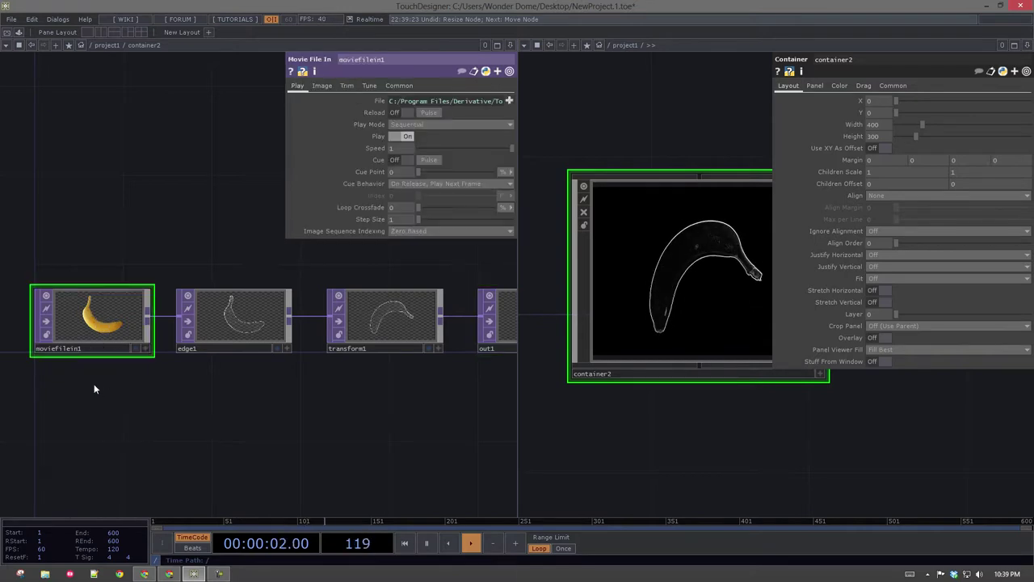
click(409, 85)
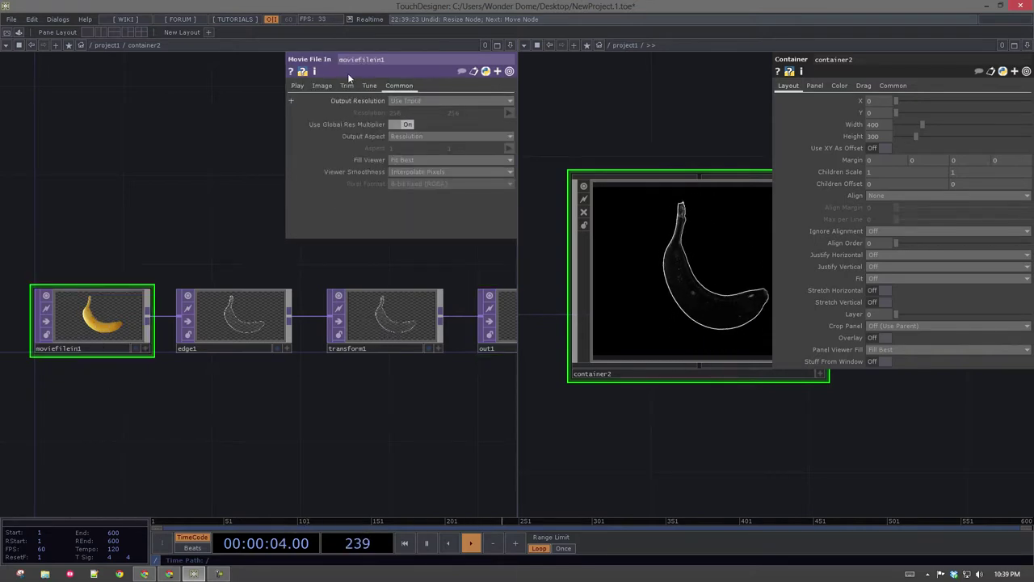
click(315, 72)
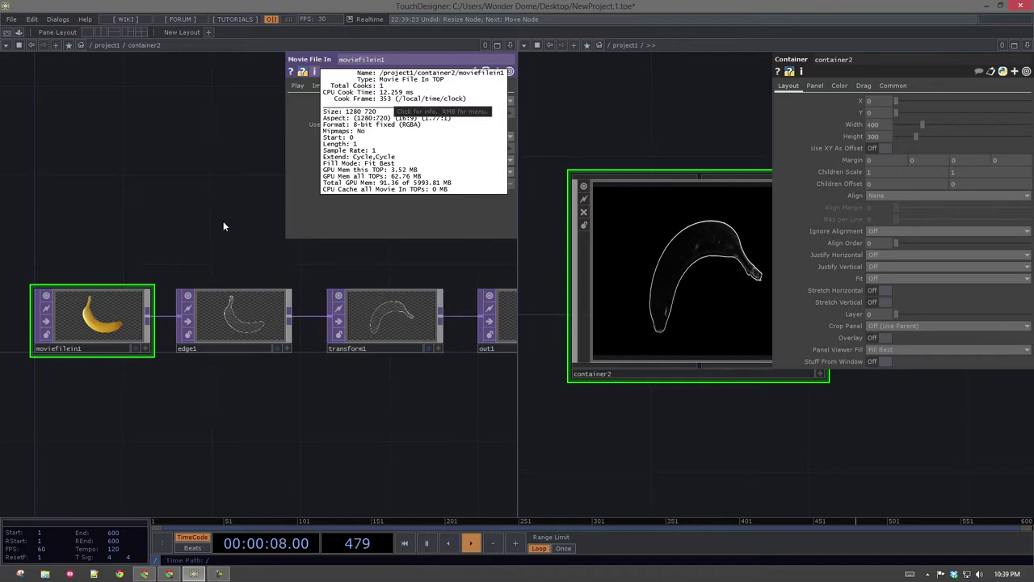
- Open the Movie File In TOP's banana image in its own viewer window and move it clear of container2
drag(232, 151, 271, 104)
right_click(152, 251)
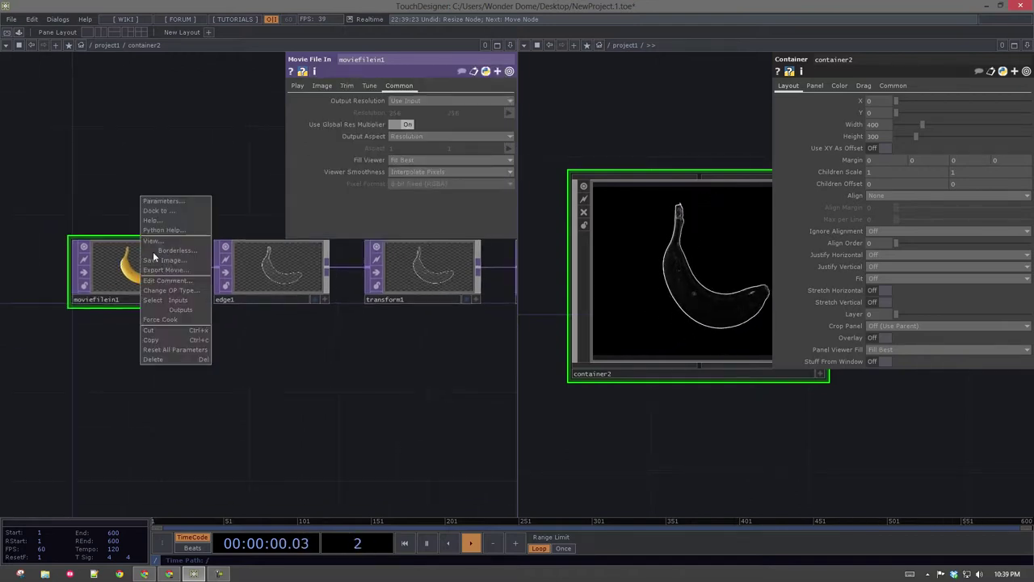
click(177, 242)
drag(437, 52, 309, 159)
click(685, 122)
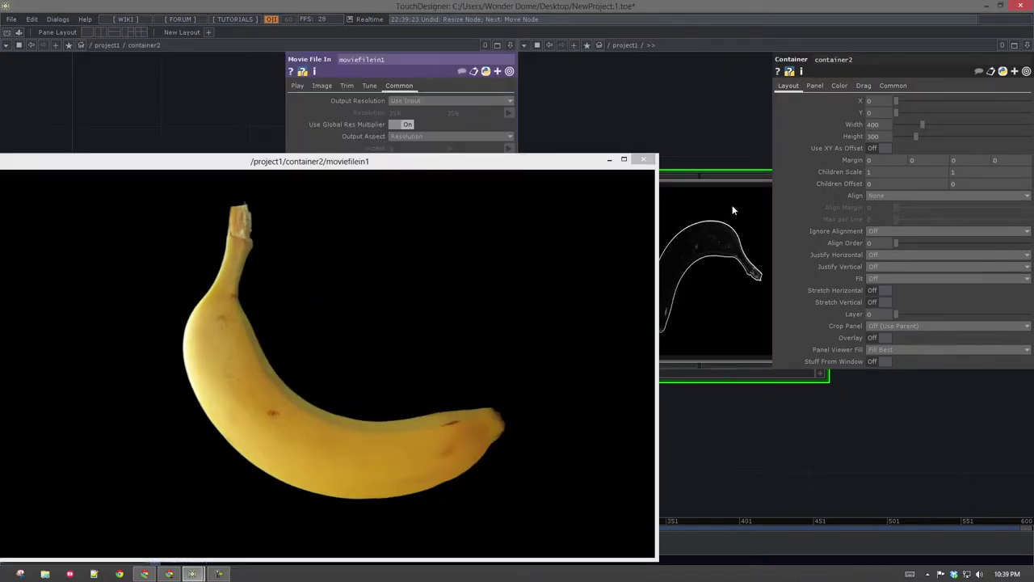
- View container2 in its own window, compare its size with the banana image's window and close the comparison
right_click(732, 210)
click(756, 180)
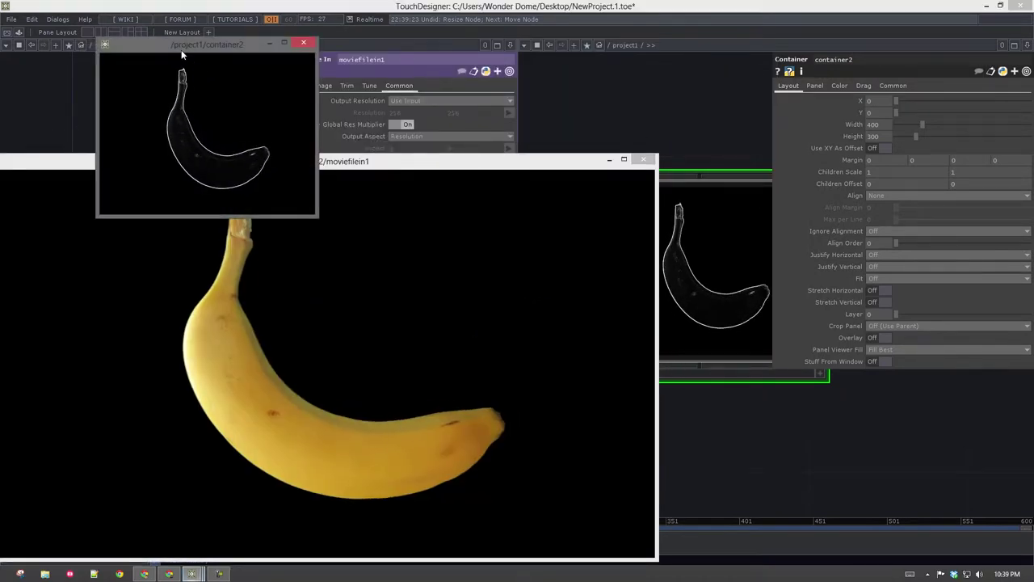
drag(182, 54, 668, 125)
drag(428, 161, 450, 77)
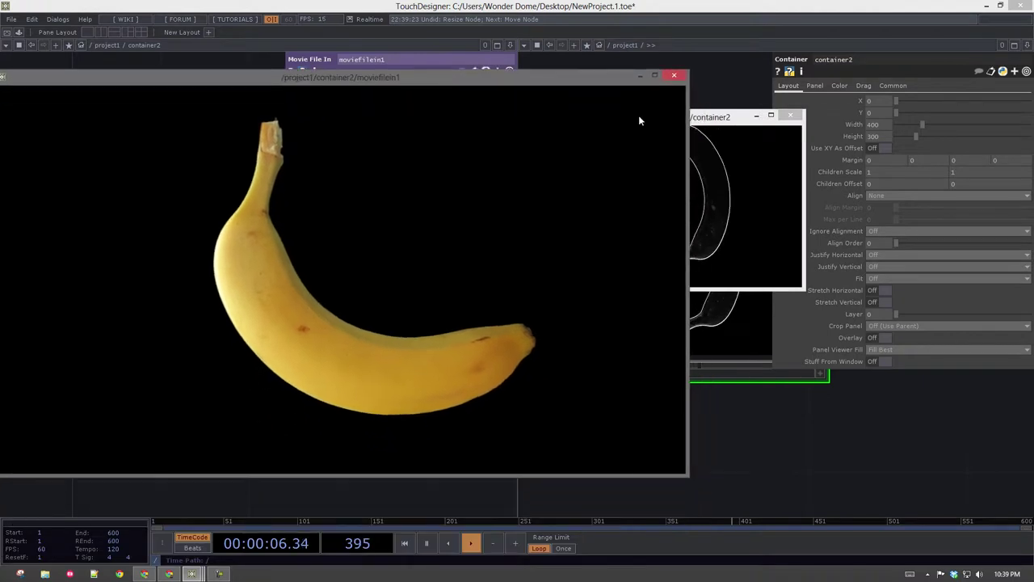
drag(740, 117, 746, 179)
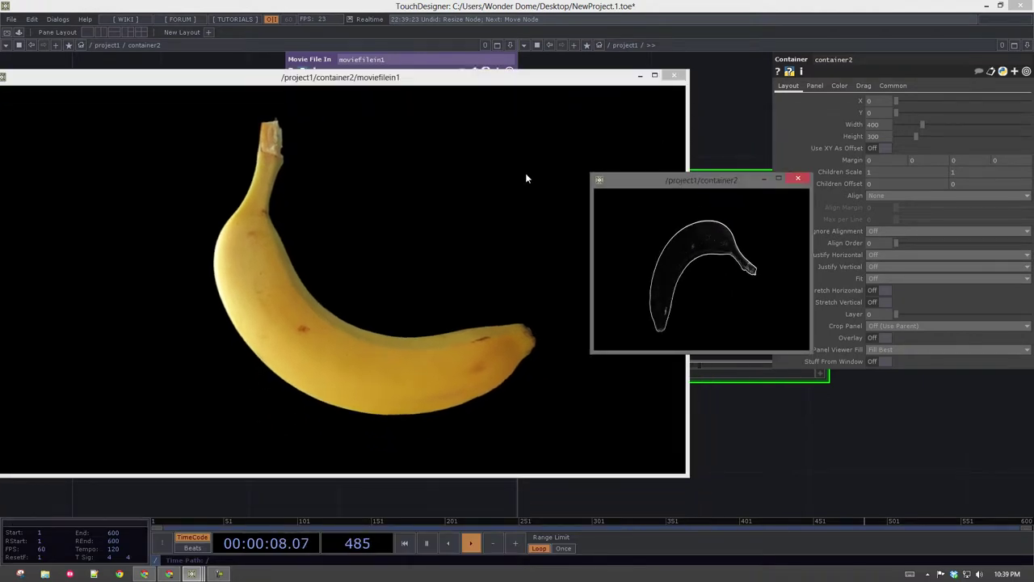
drag(398, 78, 463, 60)
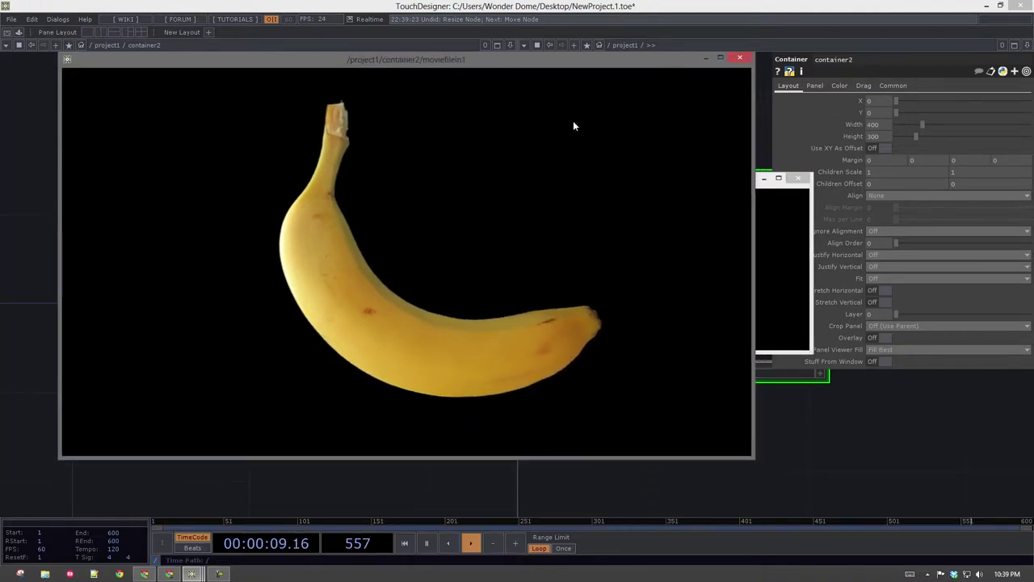
click(784, 192)
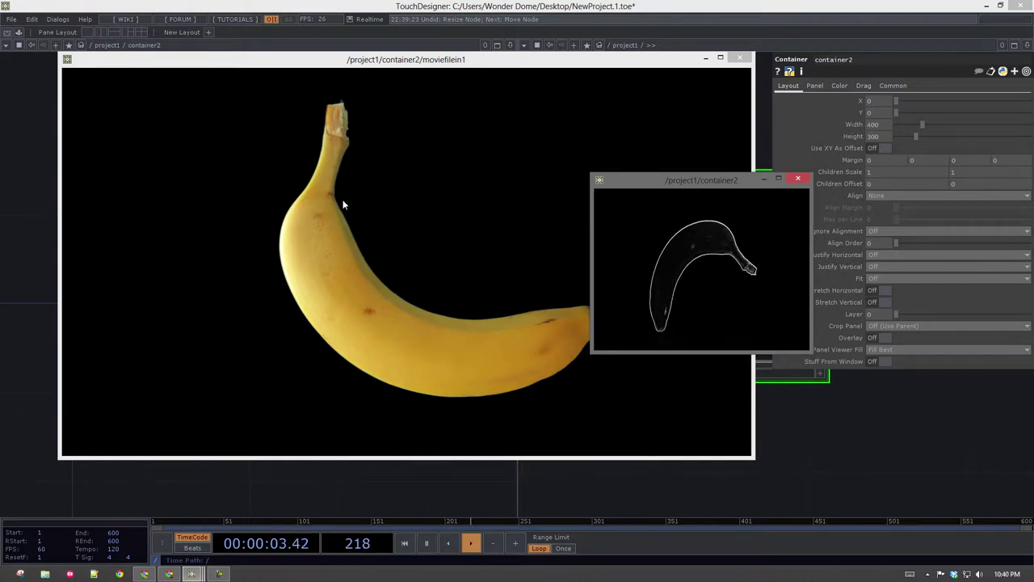
click(741, 59)
drag(697, 137, 671, 160)
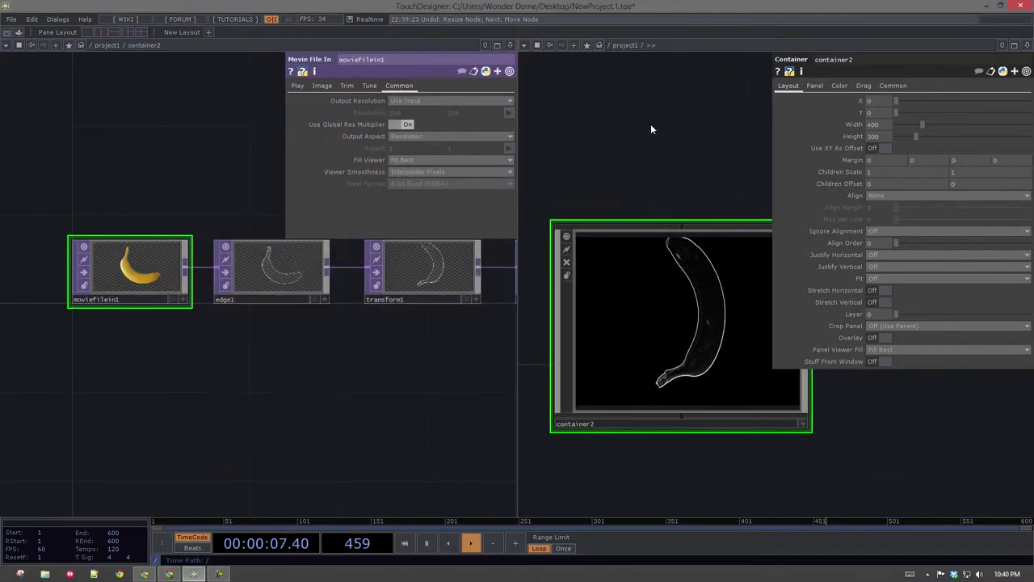
- Expand container2's Width and Height parameters and set the Width expression to op('./moviefilein1').par.width
click(849, 123)
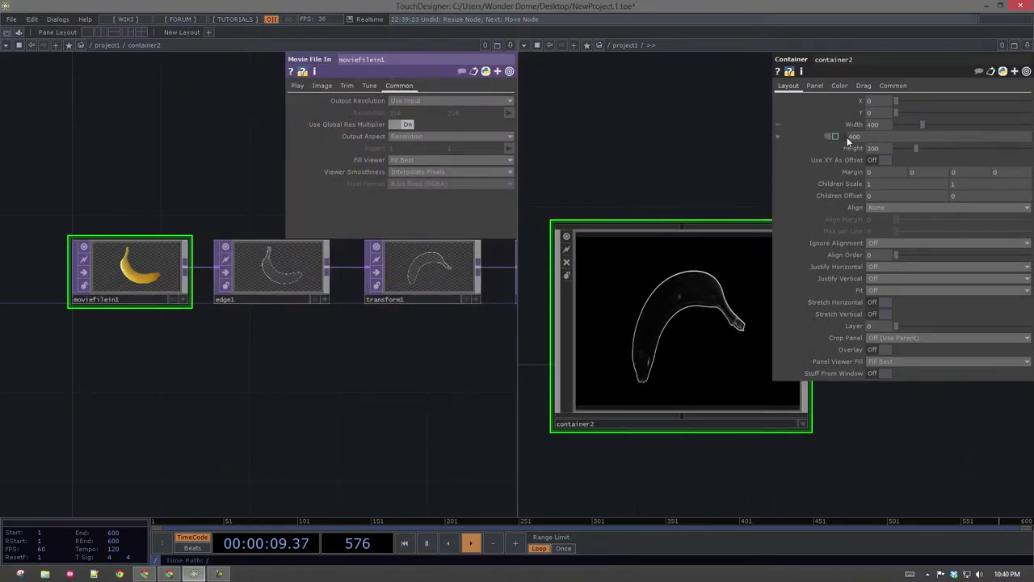
click(851, 148)
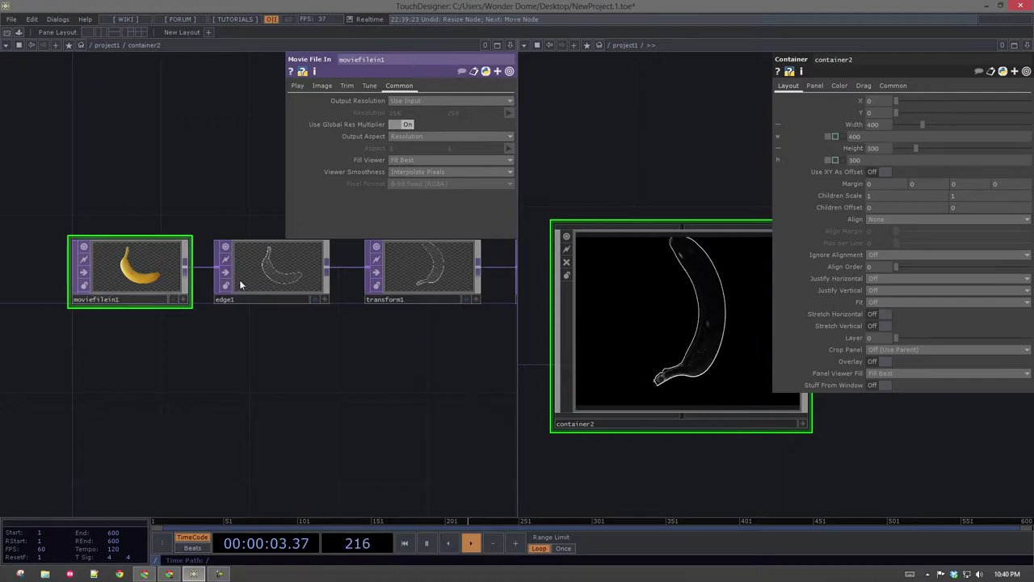
drag(862, 138, 840, 141)
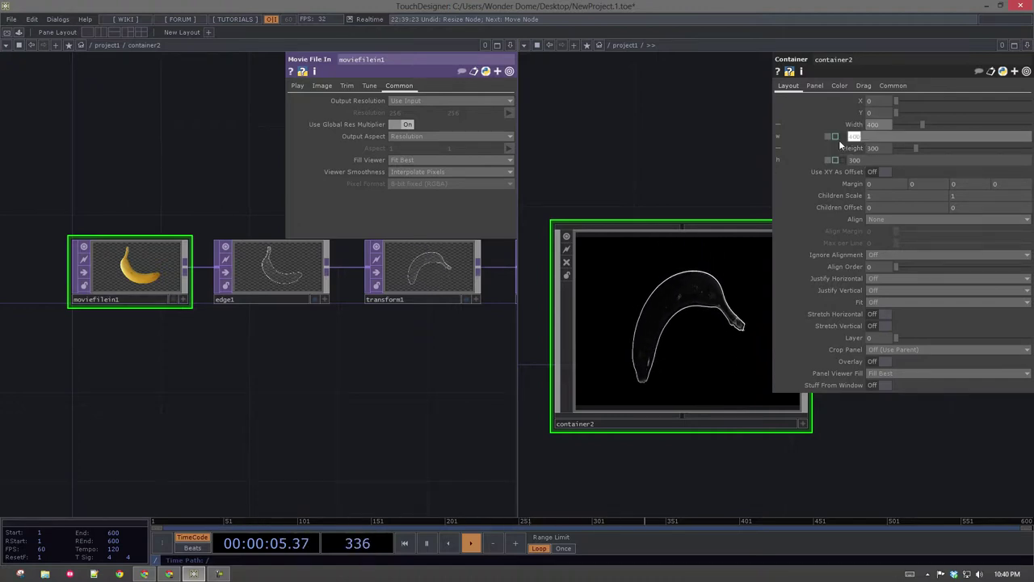
text(op(''))
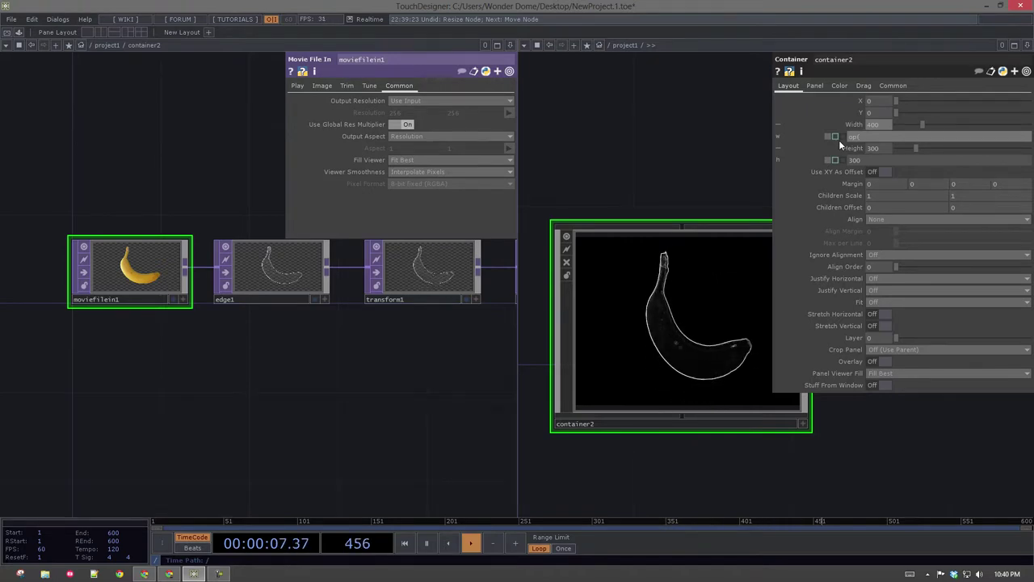
key(Left)
key(Left)
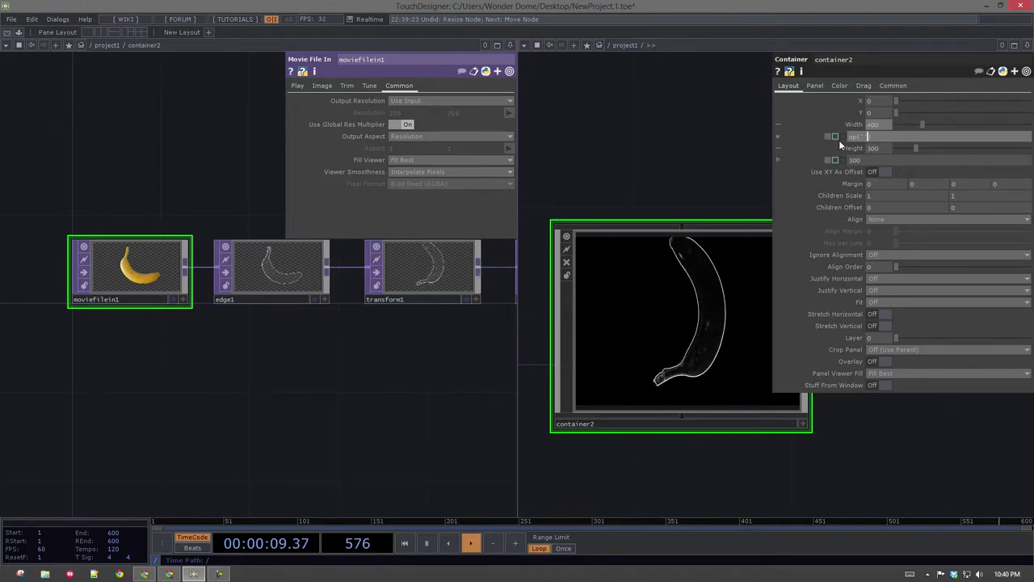
text(./)
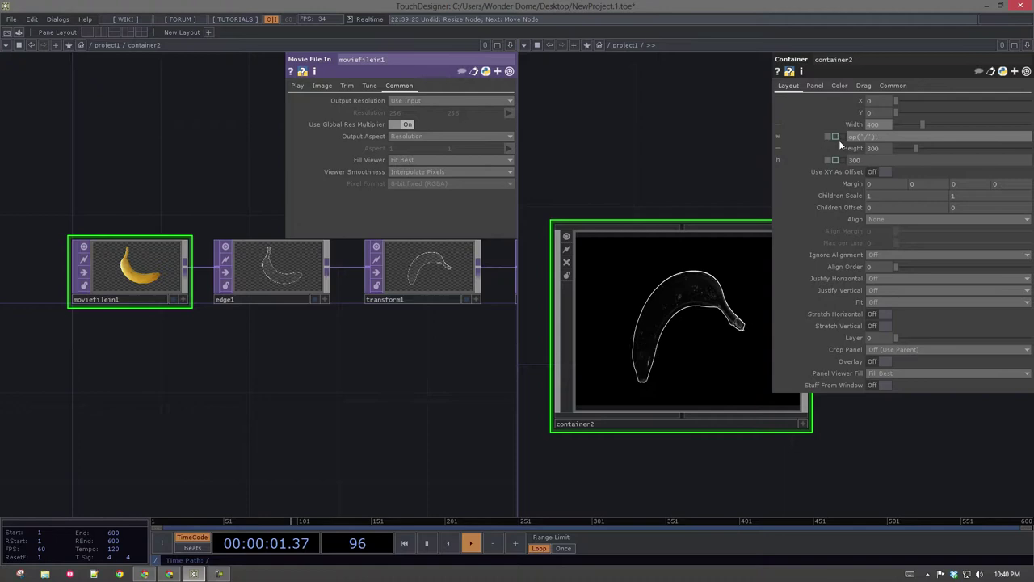
key(BackSpace)
key(BackSpace)
text(./)
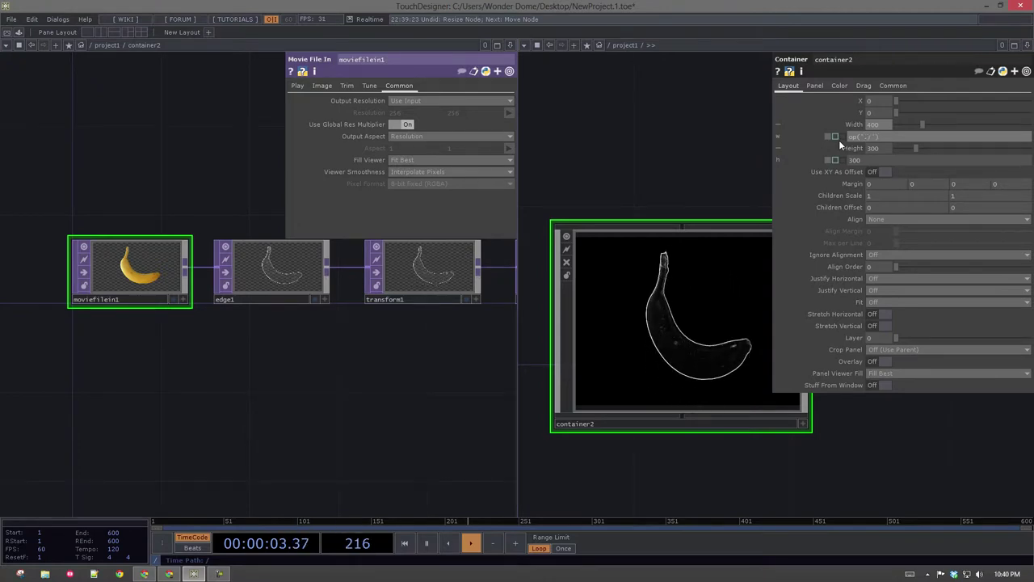
text(/)
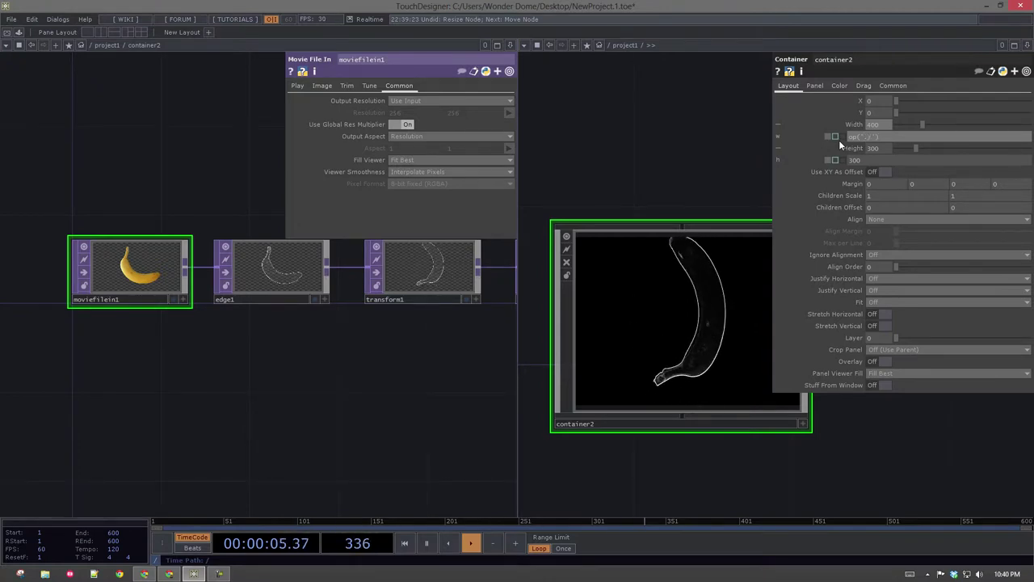
text(mo)
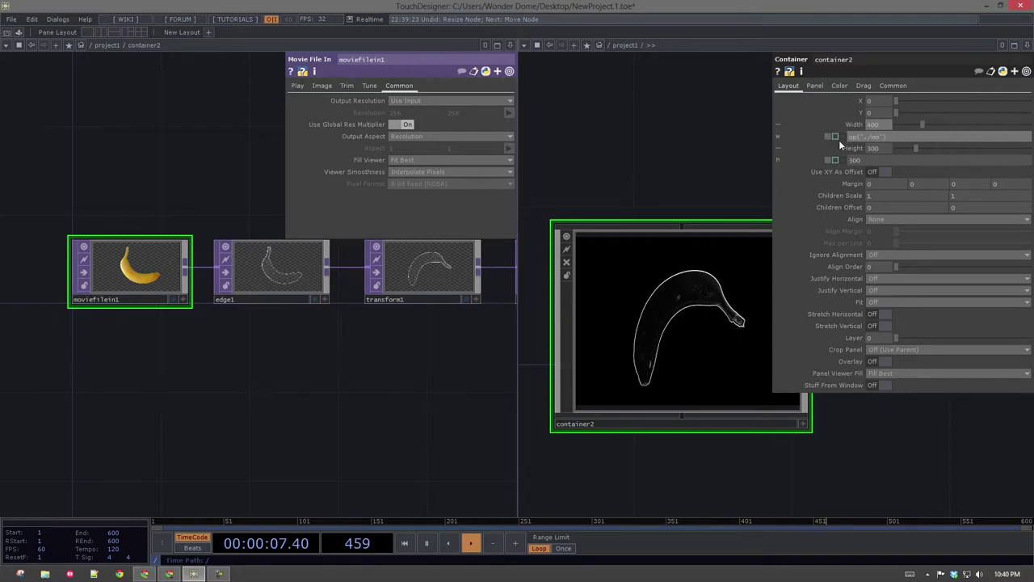
text(viefilein1)
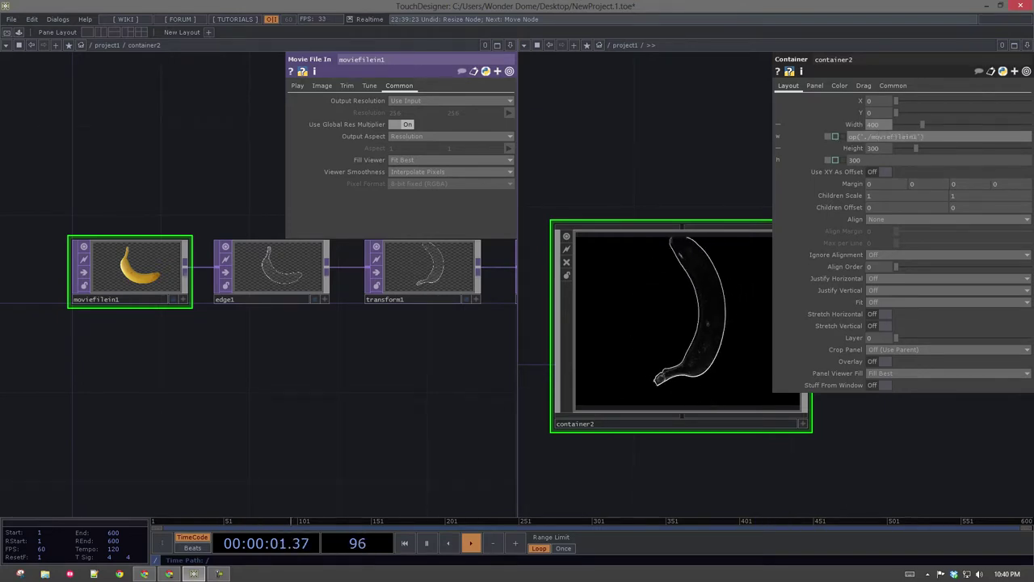
text(').par.width)
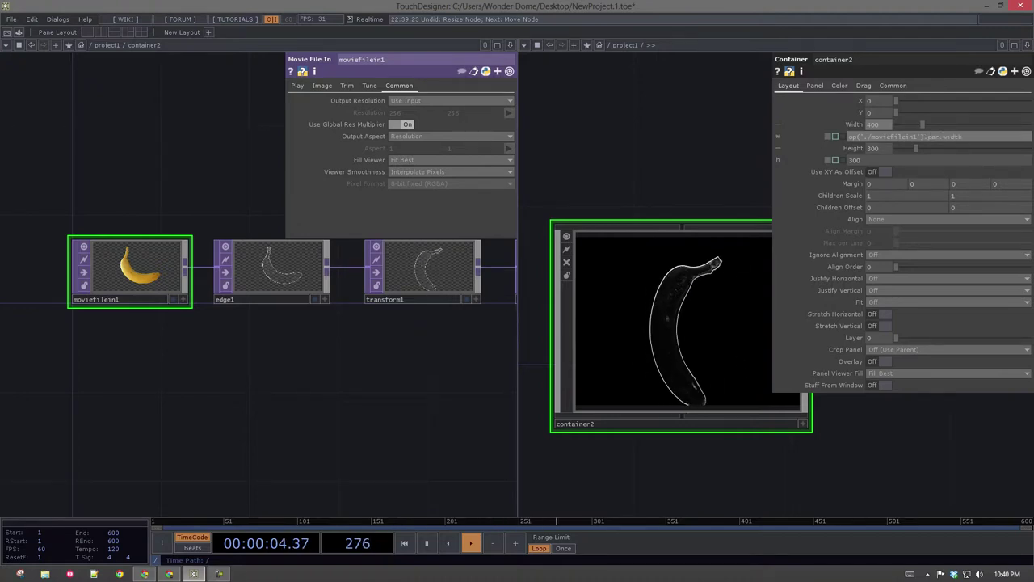
key(Return)
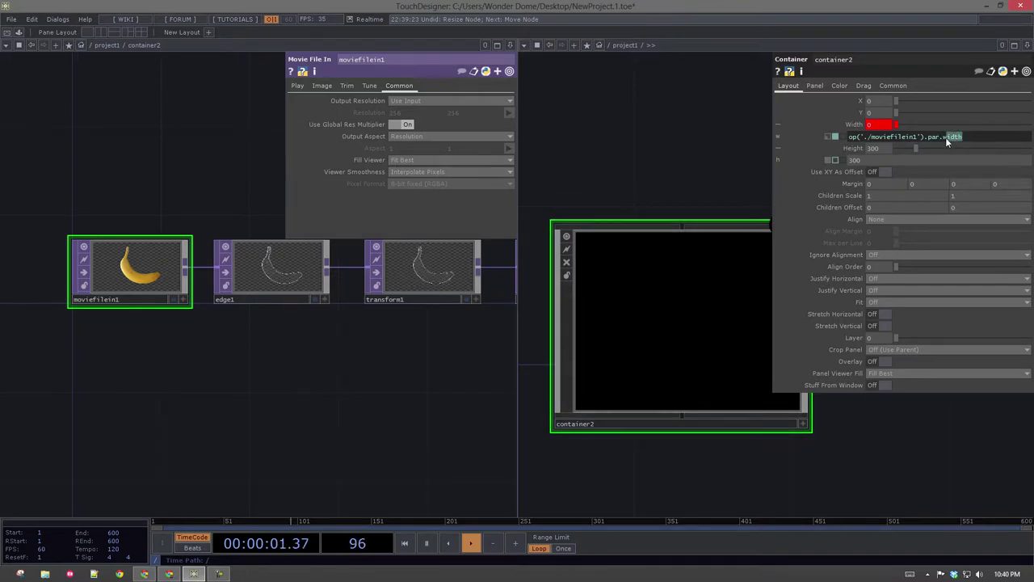
- Inspect the Movie File In node up close and read its operator information
drag(347, 390, 413, 384)
middle_click(220, 250)
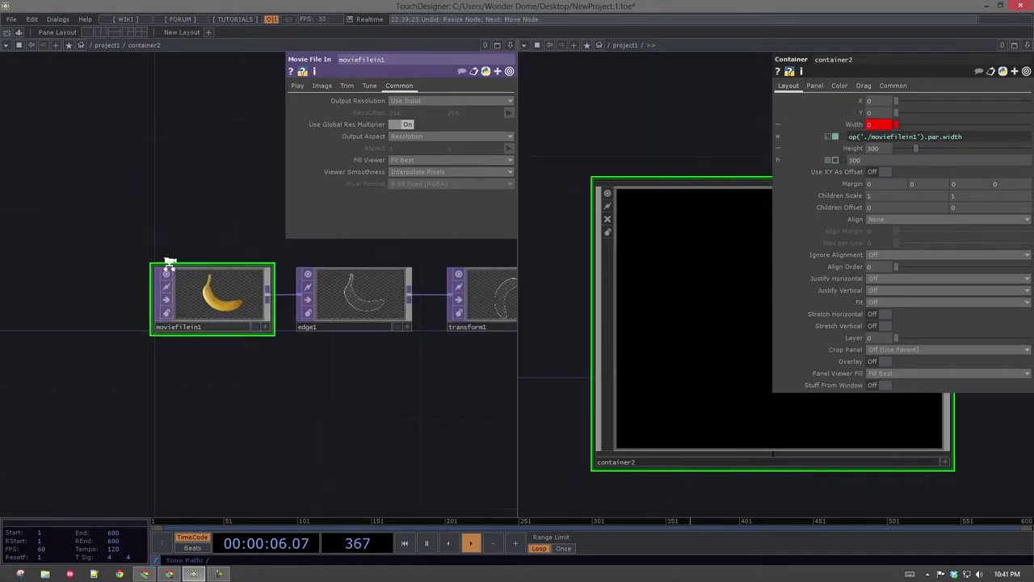
scroll(166, 261, up, 4)
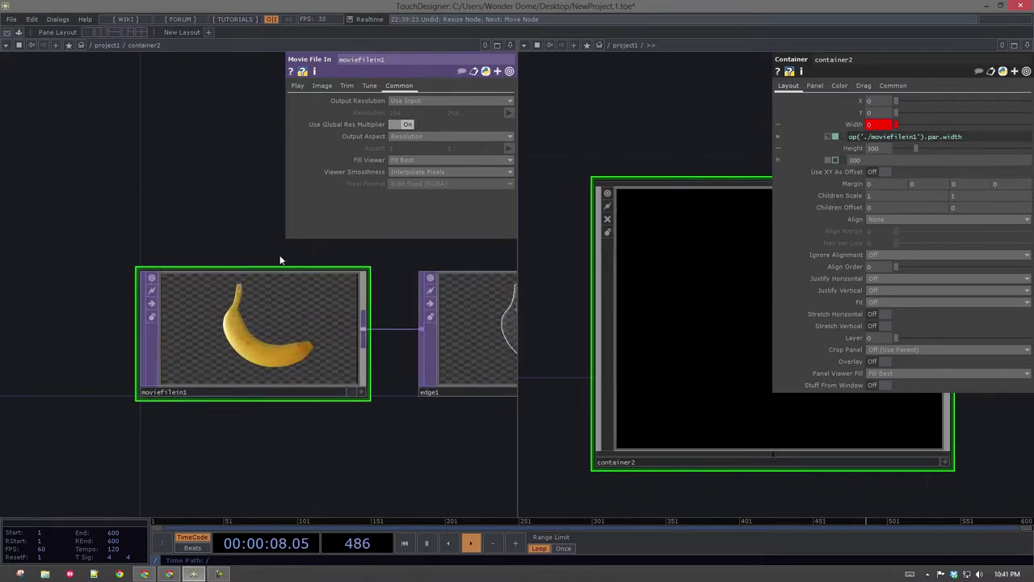
drag(58, 195, 189, 453)
middle_click(194, 285)
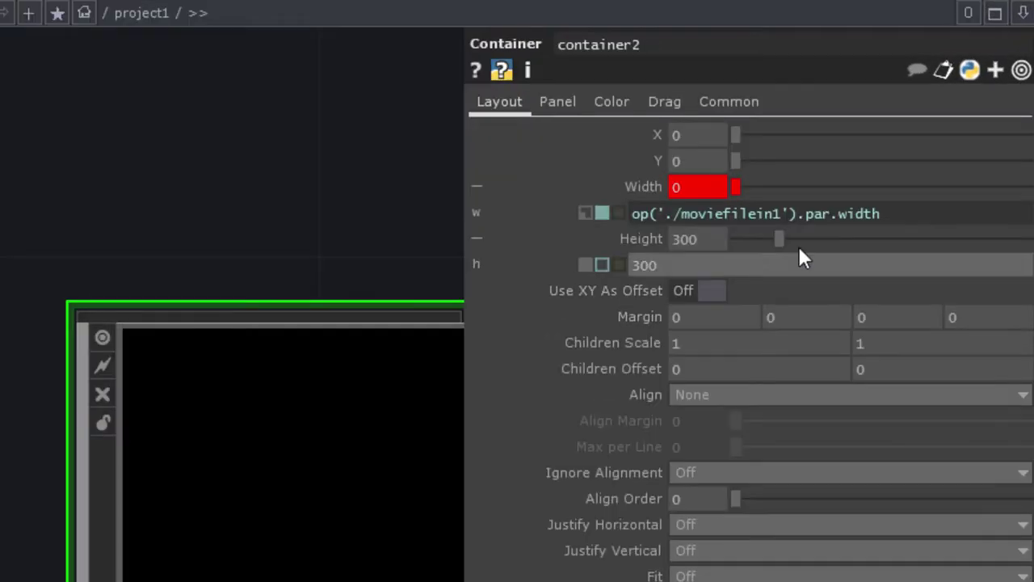
- Remove the par member from container2's Width expression so it reads op('./moviefilein1').width
click(944, 137)
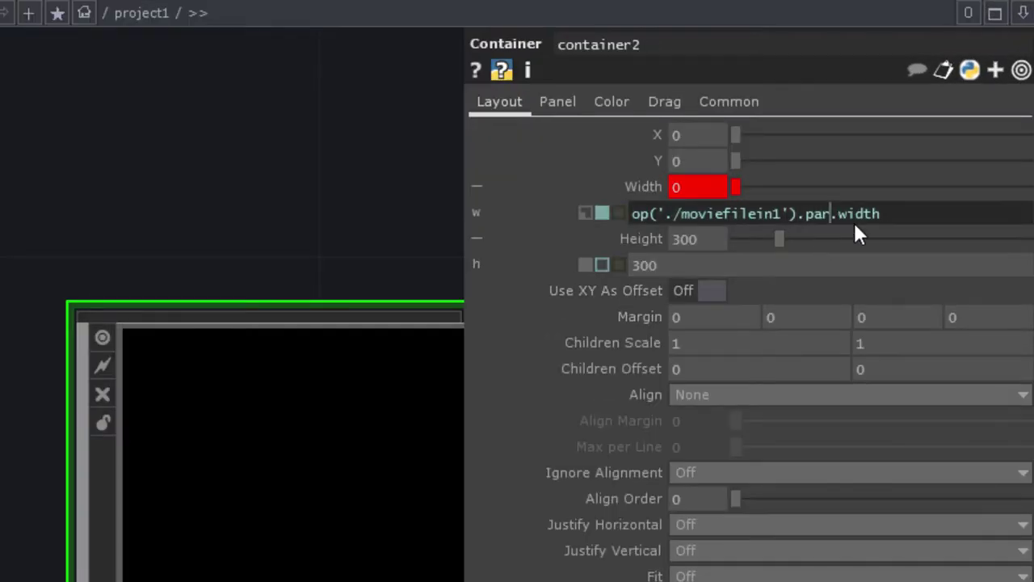
key(BackSpace)
key(BackSpace)
key(BackSpace)
key(BackSpace)
key(Return)
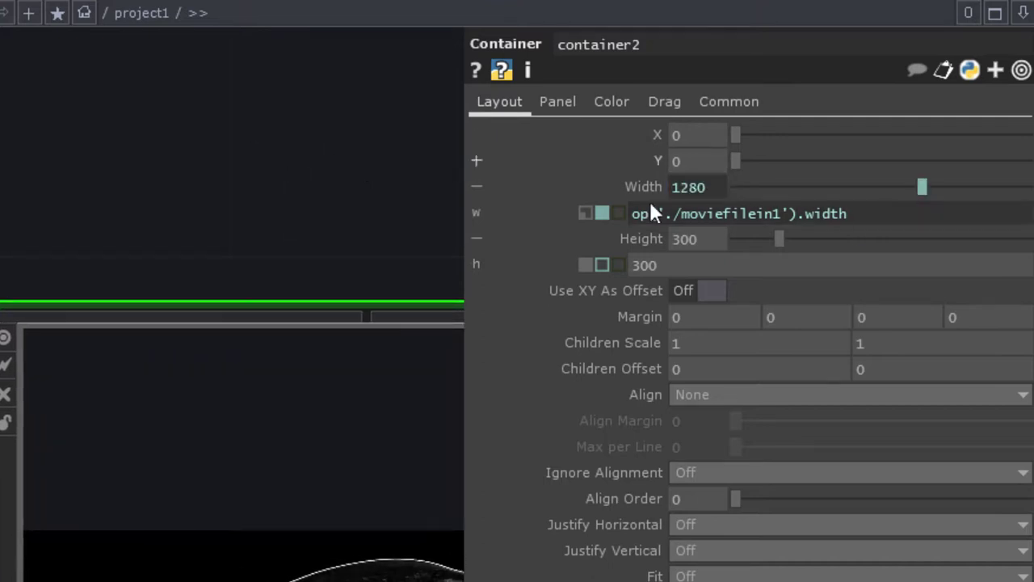
- Set container2's Height expression to op('./moviefilein1').width
click(652, 237)
click(657, 232)
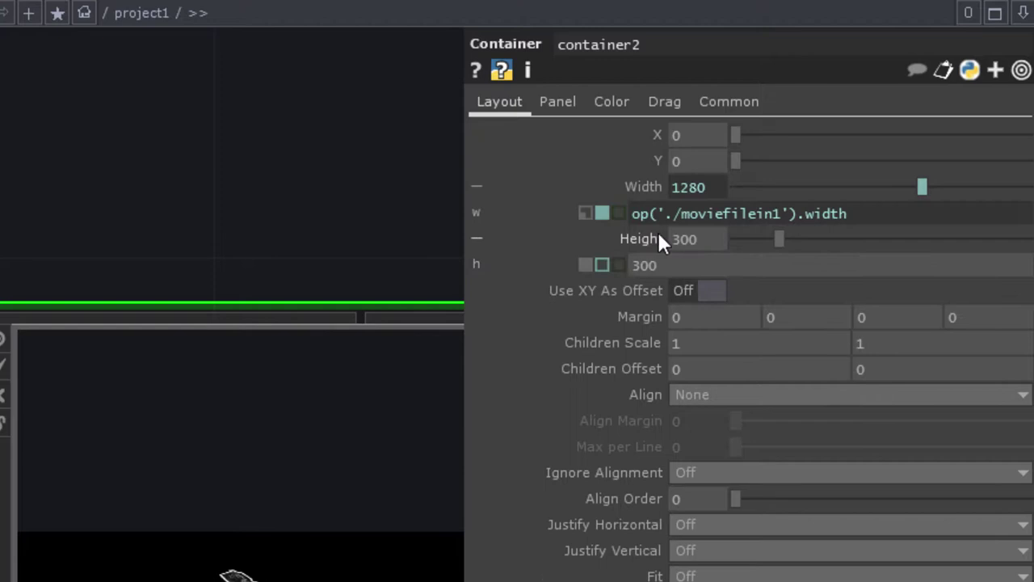
click(644, 264)
text(op(''))
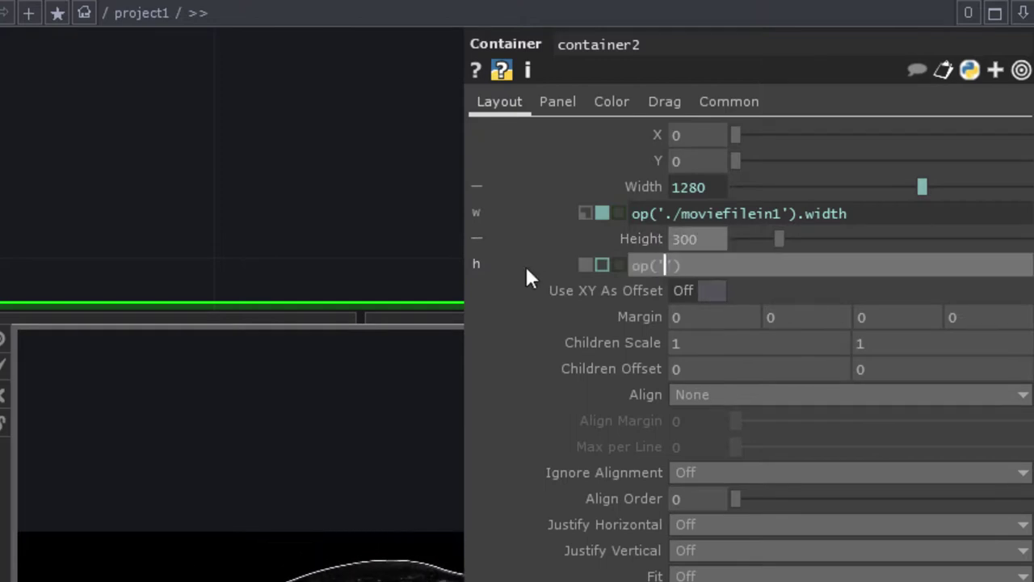
text(./mo)
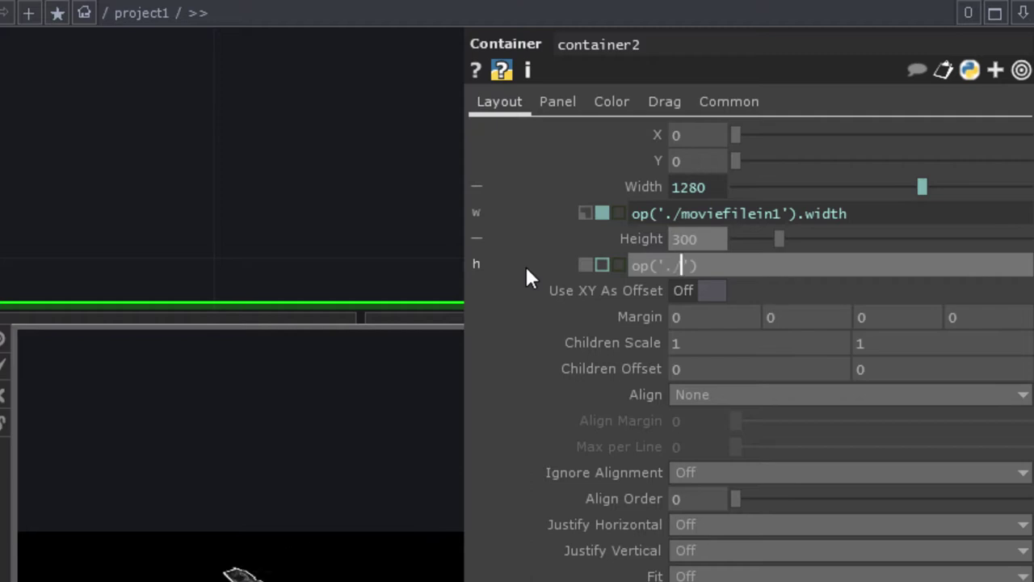
text(viefilein1)
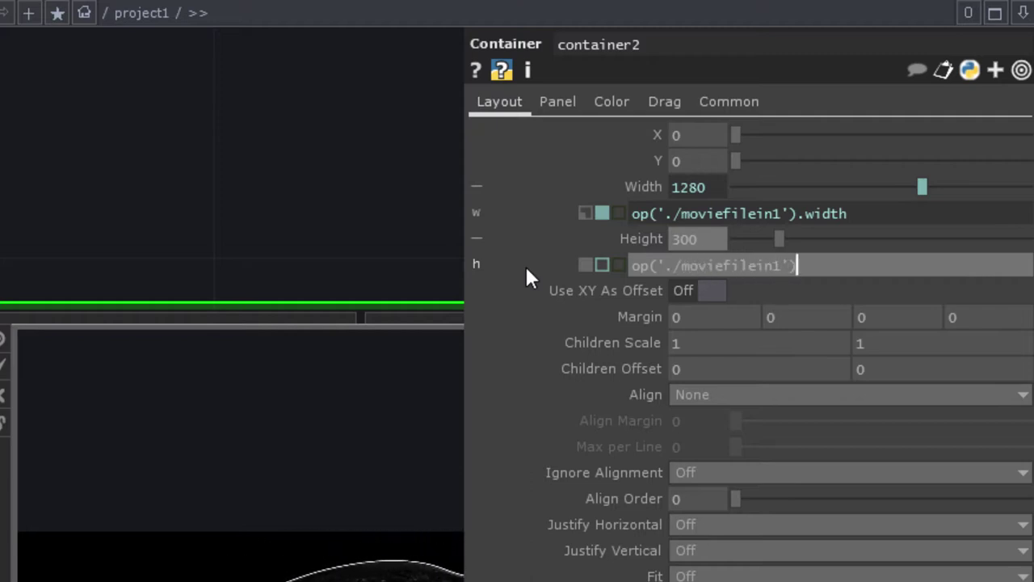
text(').width)
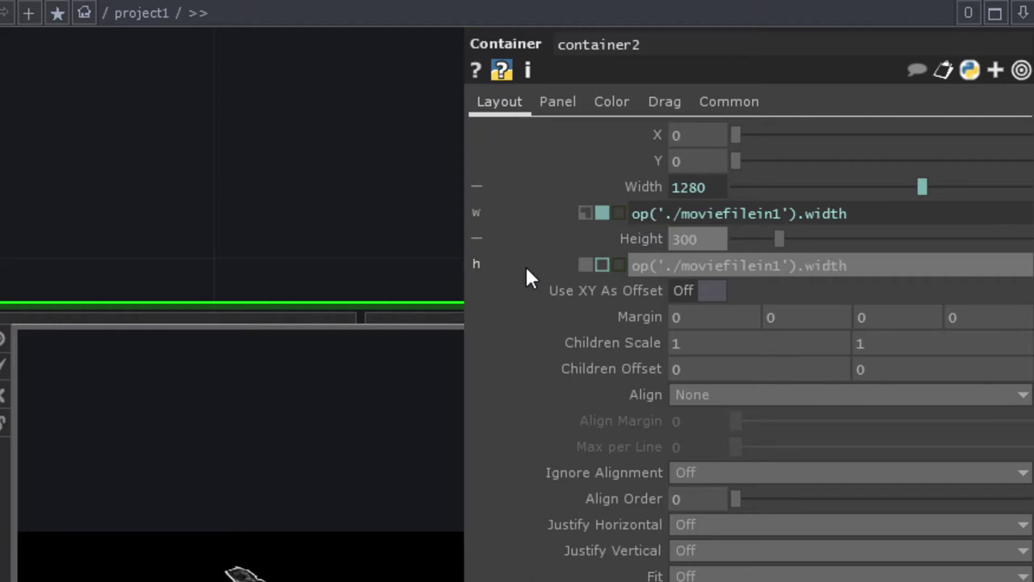
key(Return)
- Replace the width member in container2's Height expression with height so it reads op('./moviefilein1').height
click(838, 263)
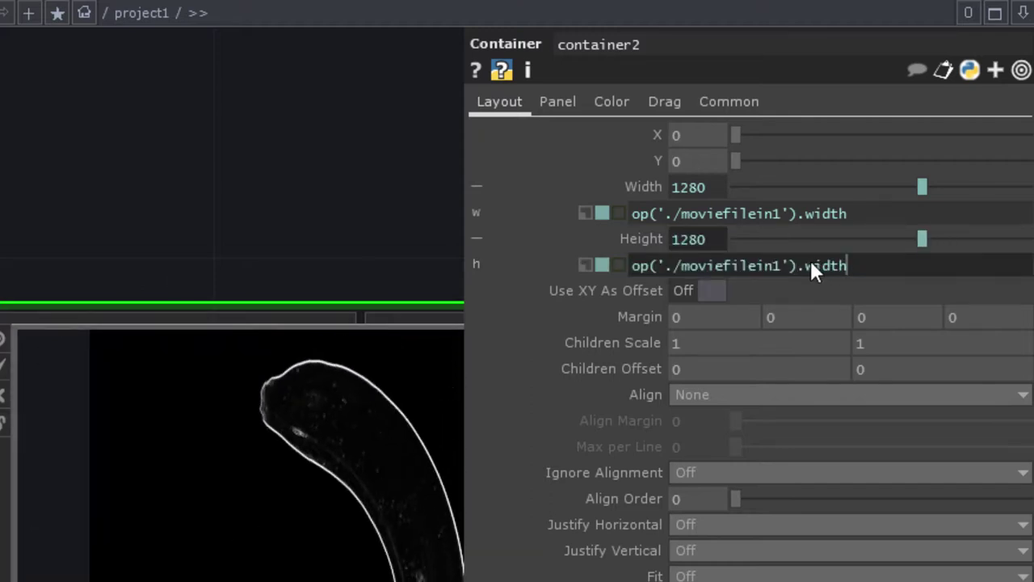
drag(811, 264, 921, 272)
key(BackSpace)
key(BackSpace)
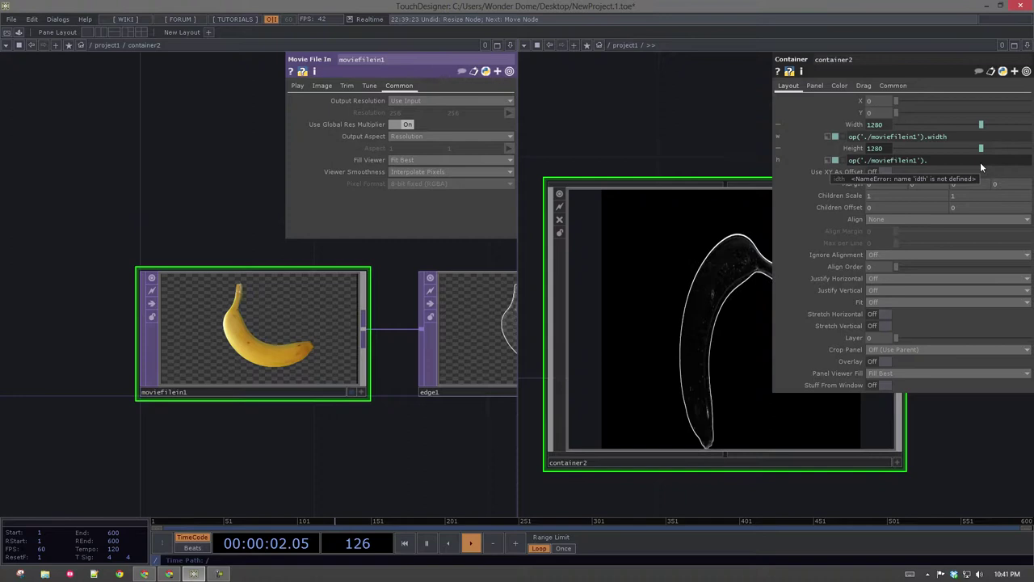
text(height)
key(Return)
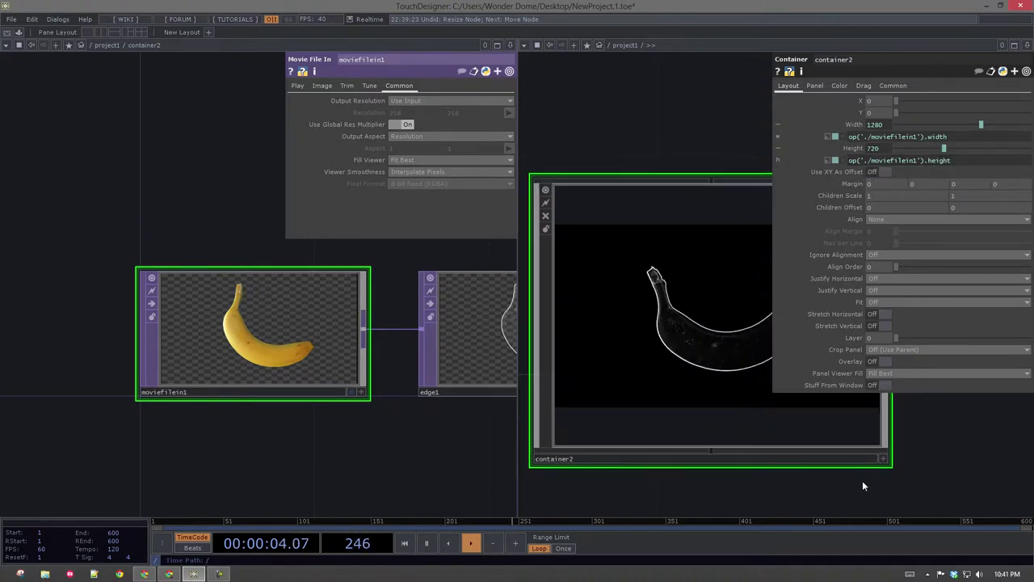
- View container2 and the moviefilein1 image in separate windows, compare their sizes and close both windows
right_click(665, 222)
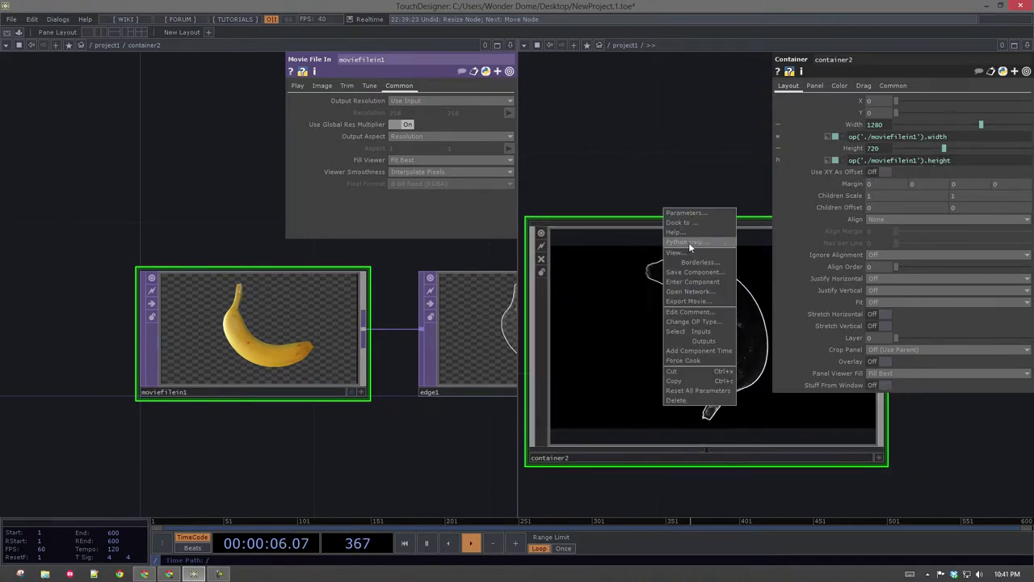
click(689, 261)
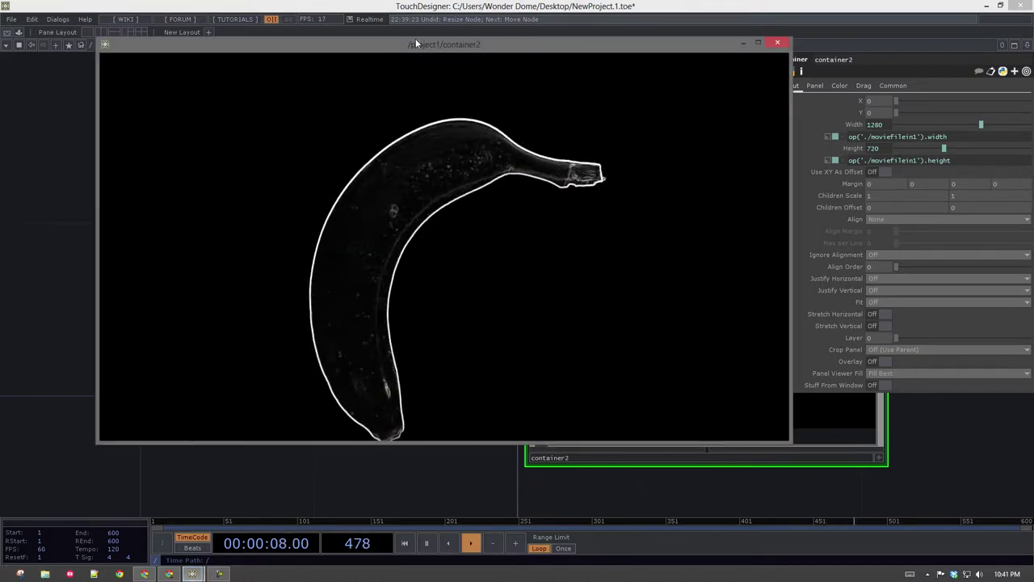
drag(415, 38, 579, 108)
drag(130, 175, 78, 159)
scroll(78, 158, down, 3)
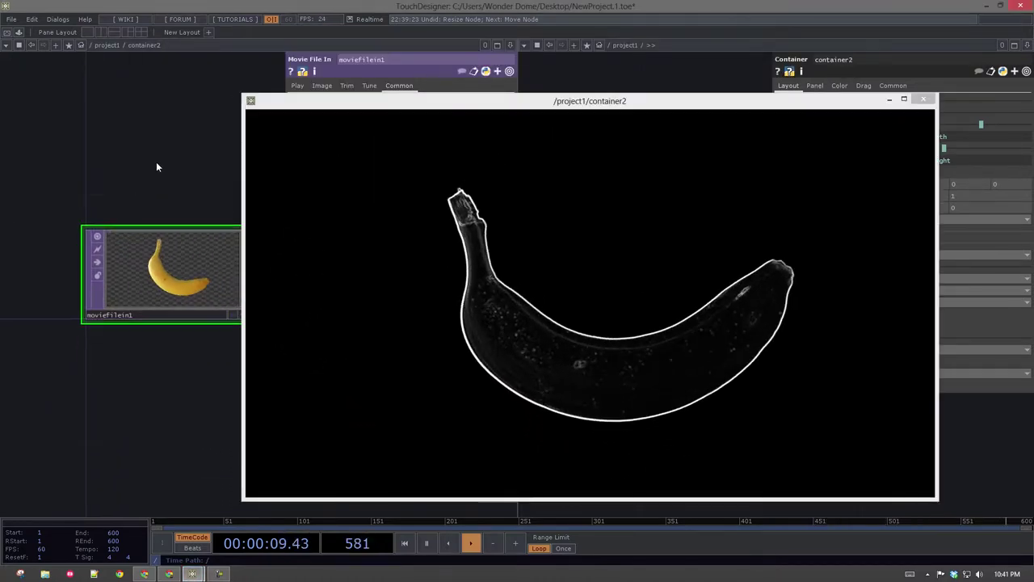
right_click(182, 209)
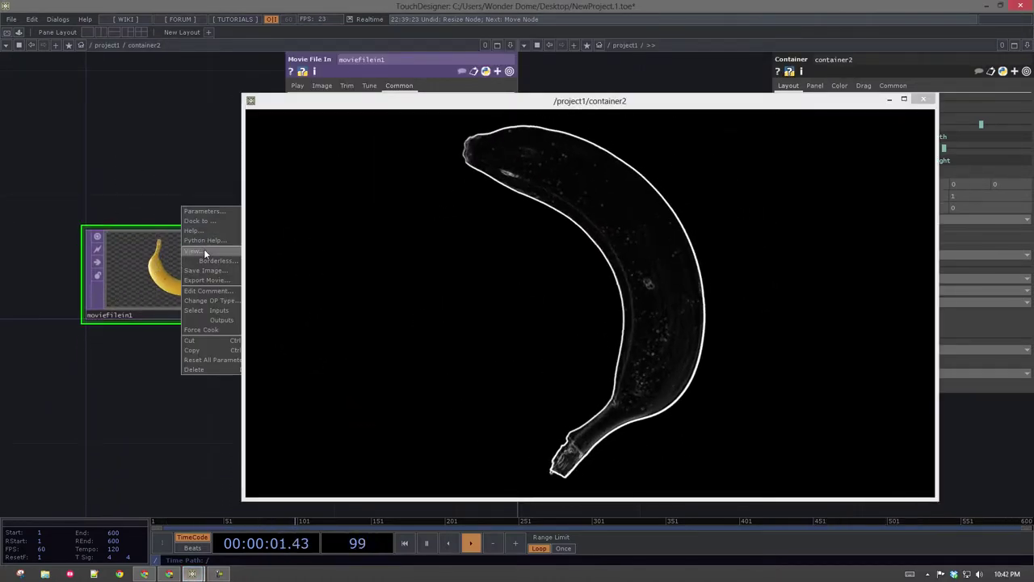
click(212, 252)
drag(462, 55, 502, 69)
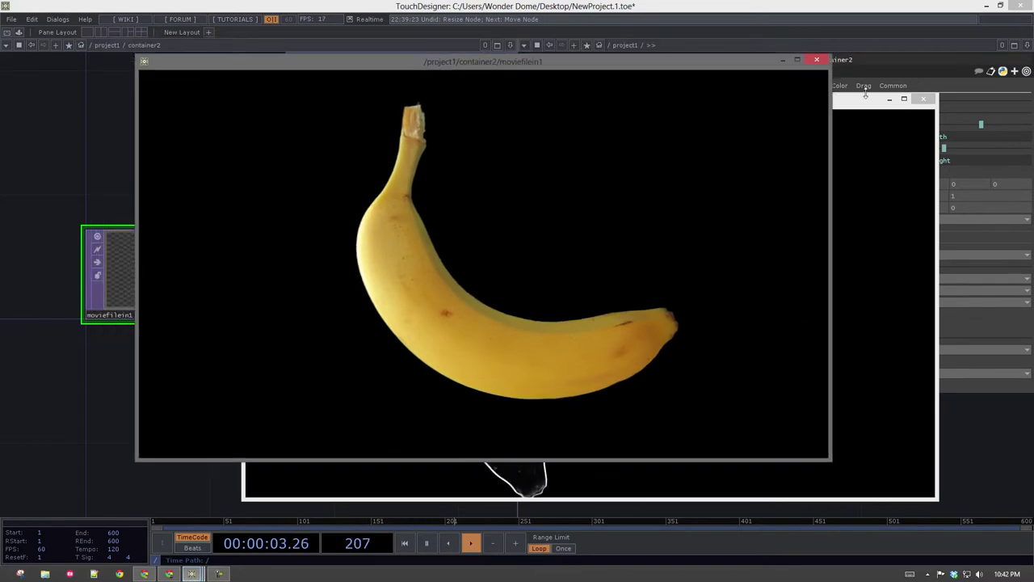
click(734, 133)
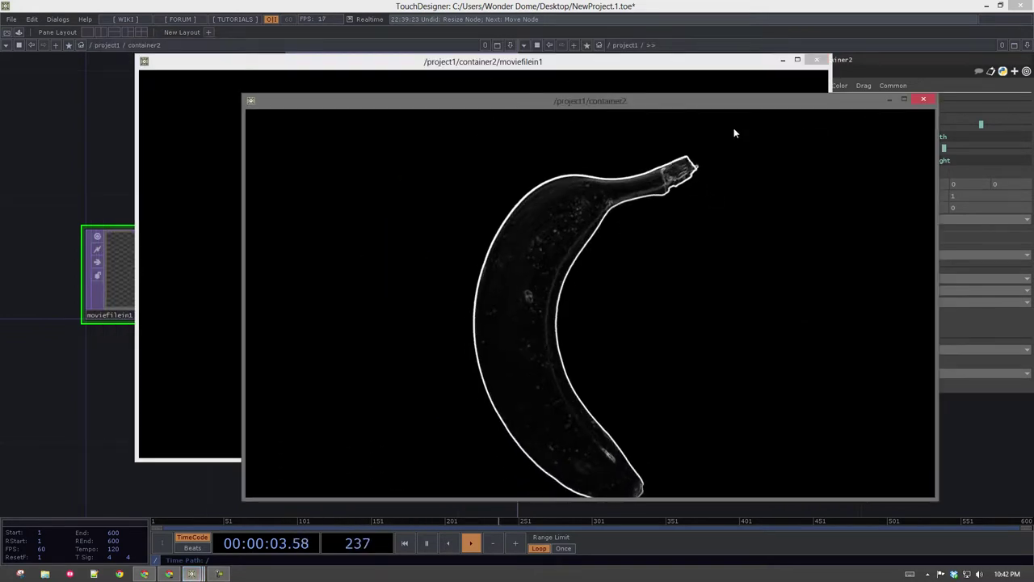
click(924, 98)
click(817, 59)
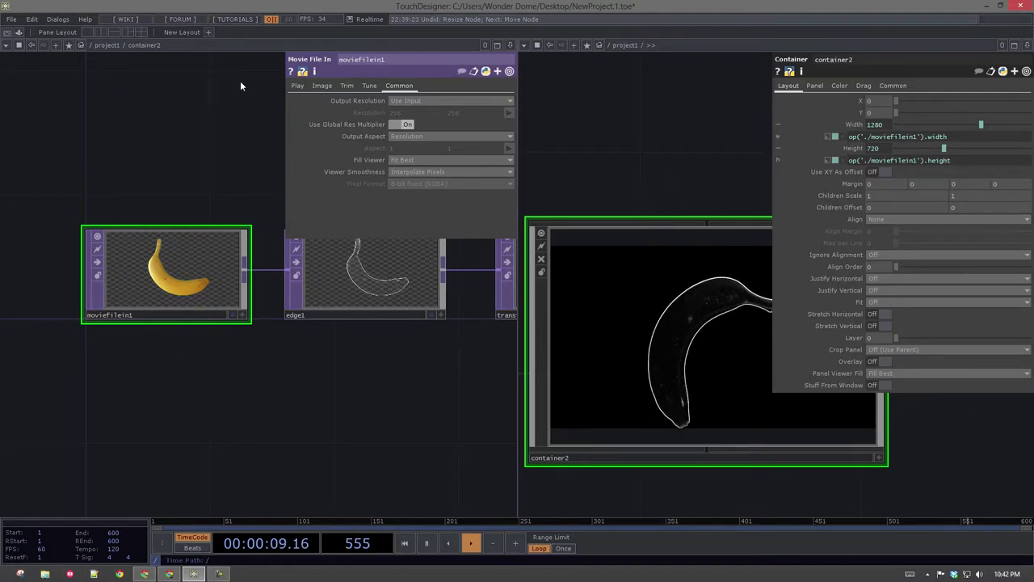
- Load Butterfly1.tif from the Samples Map folder as the source file of moviefilein1
click(298, 85)
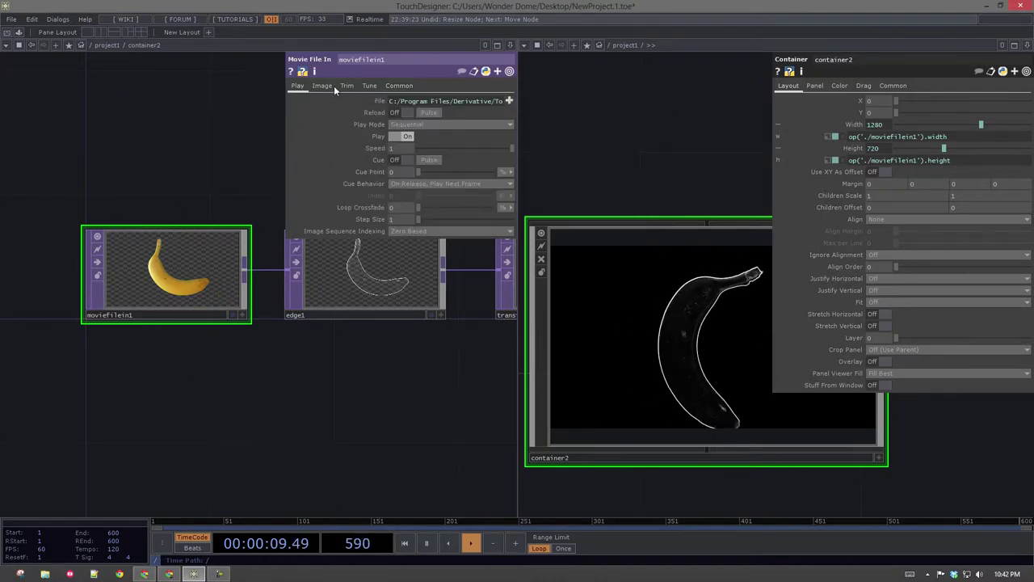
click(509, 101)
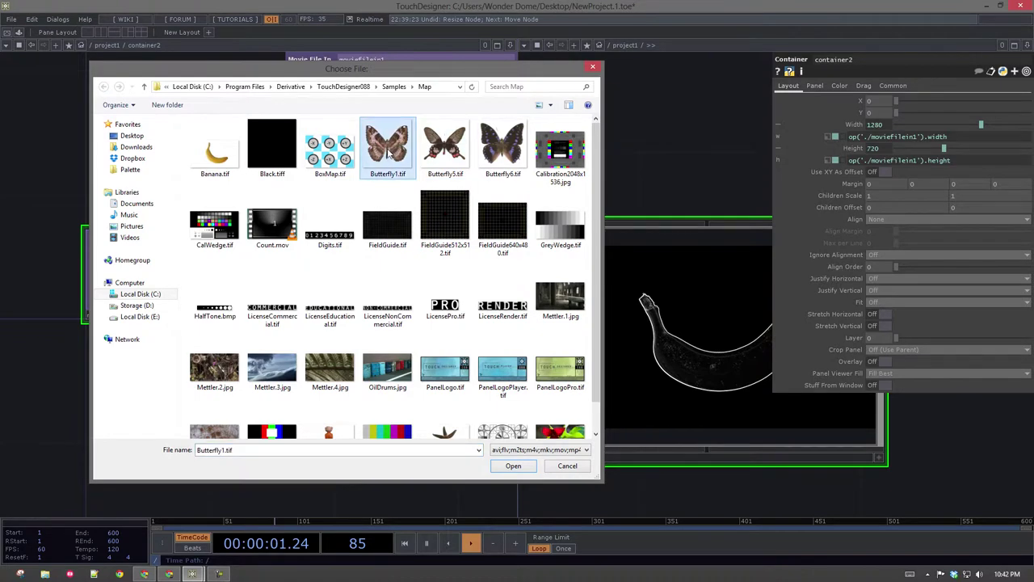
click(513, 466)
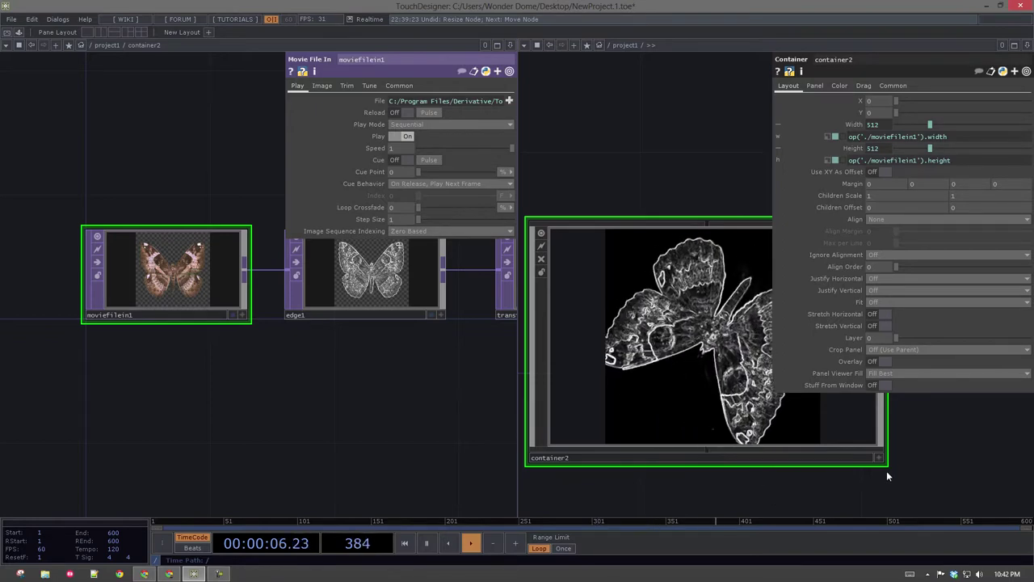
- Reference out1 in container2's size expressions, with Width as op('./out1').width and Height as op('./out1').height
drag(248, 419, 22, 433)
middle_drag(252, 421, 259, 408)
drag(348, 393, 325, 389)
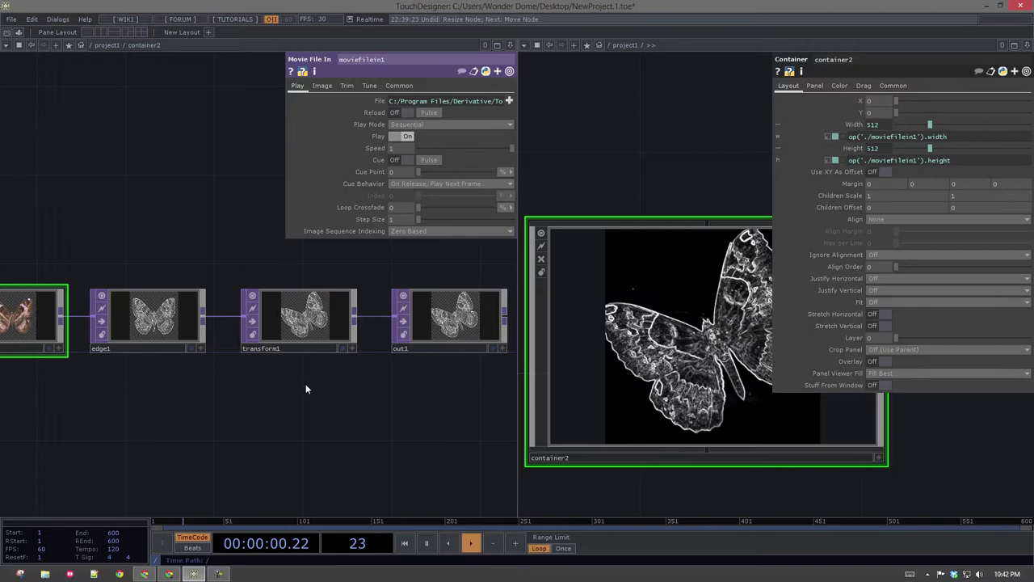
drag(104, 388, 200, 354)
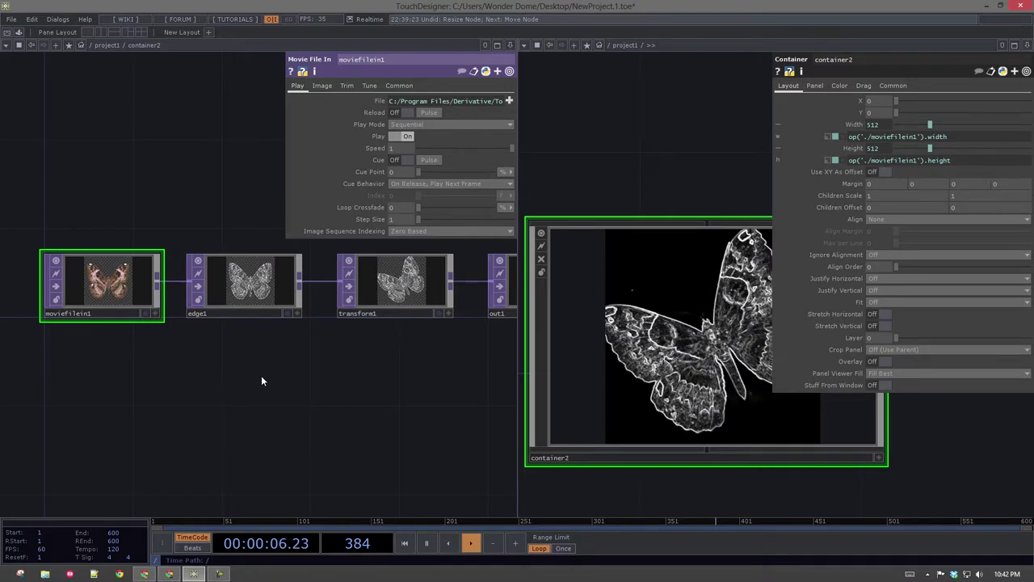
drag(436, 355, 247, 381)
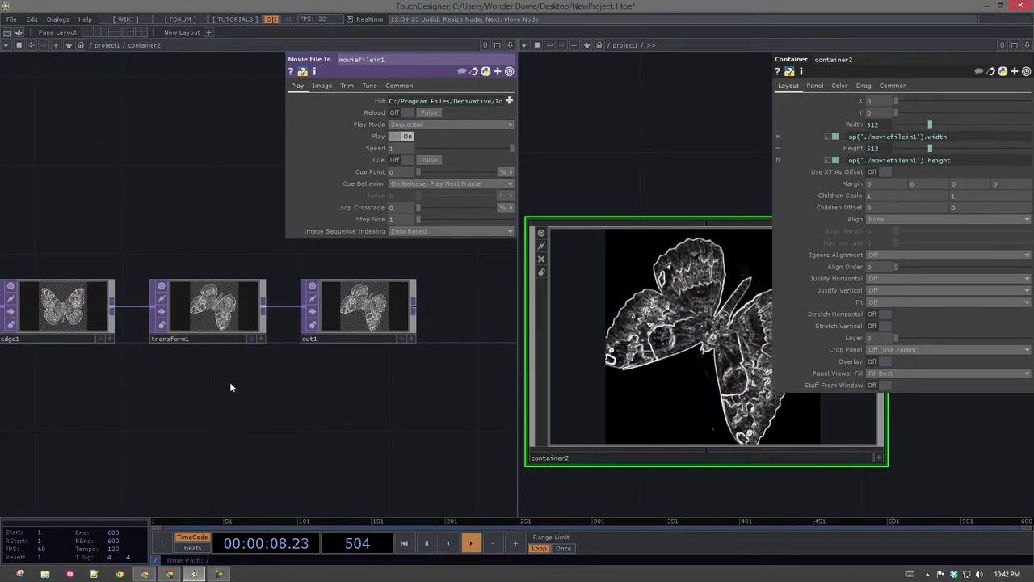
click(375, 305)
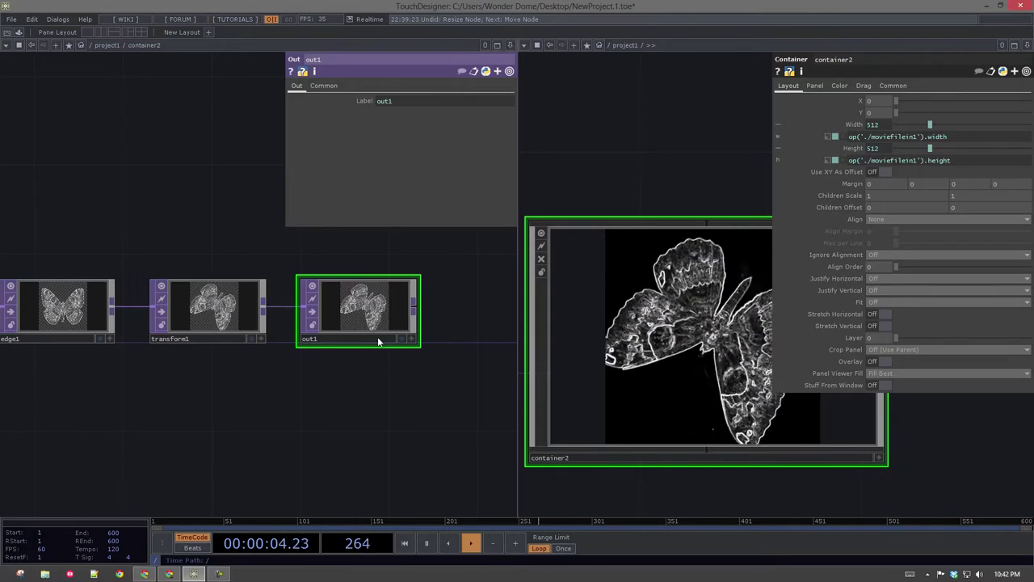
click(918, 136)
key(BackSpace)
key(BackSpace)
key(BackSpace)
key(BackSpace)
key(BackSpace)
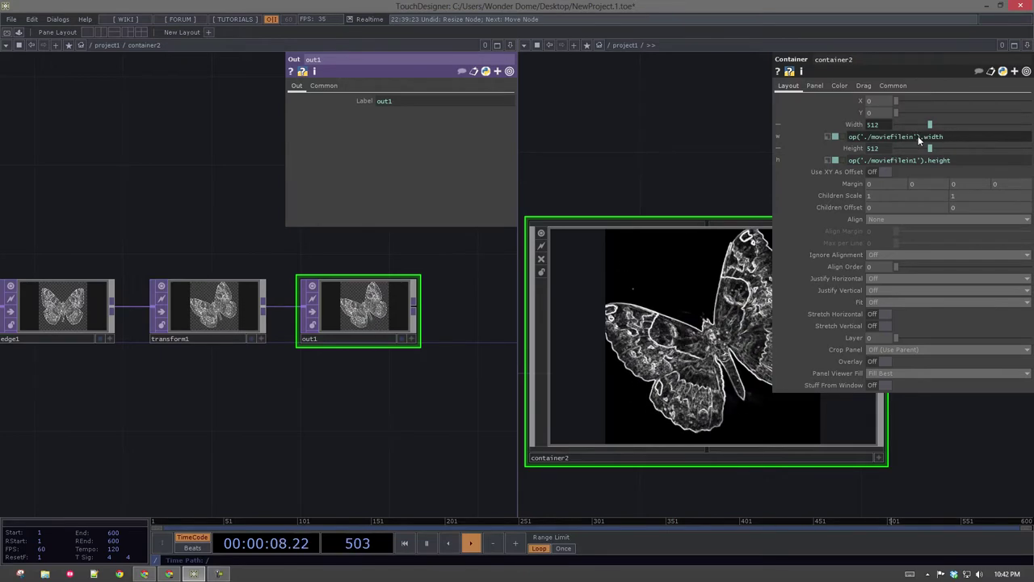
key(BackSpace)
key(BackSpace)
key(BackSpace)
key(BackSpace)
key(BackSpace)
key(BackSpace)
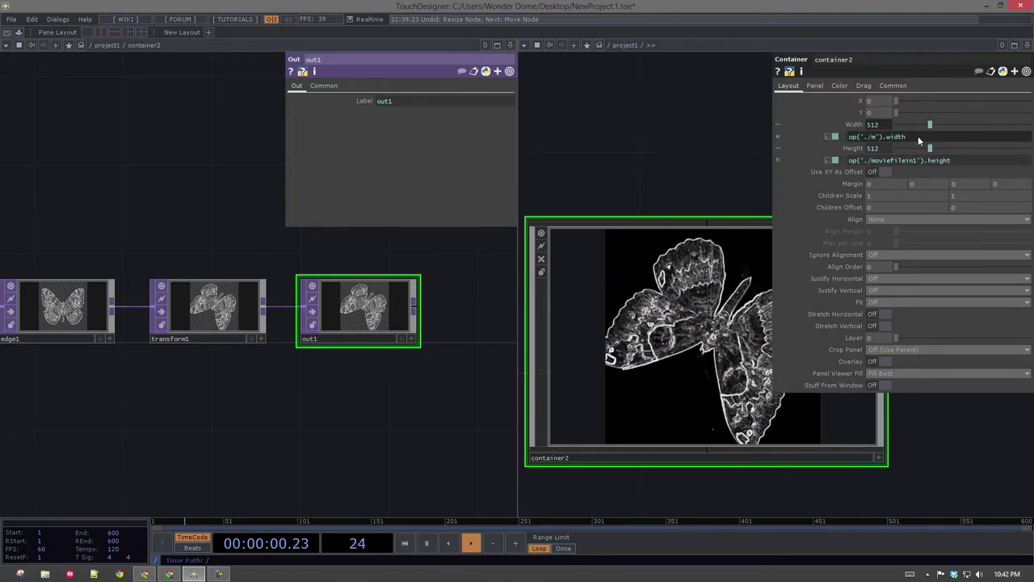
key(BackSpace)
text(out1)
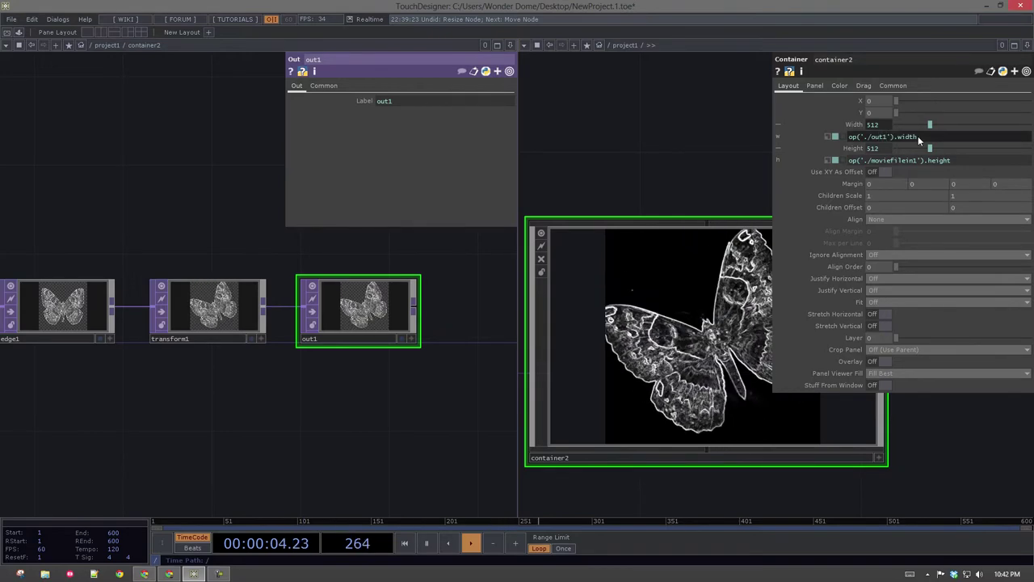
double_click(879, 162)
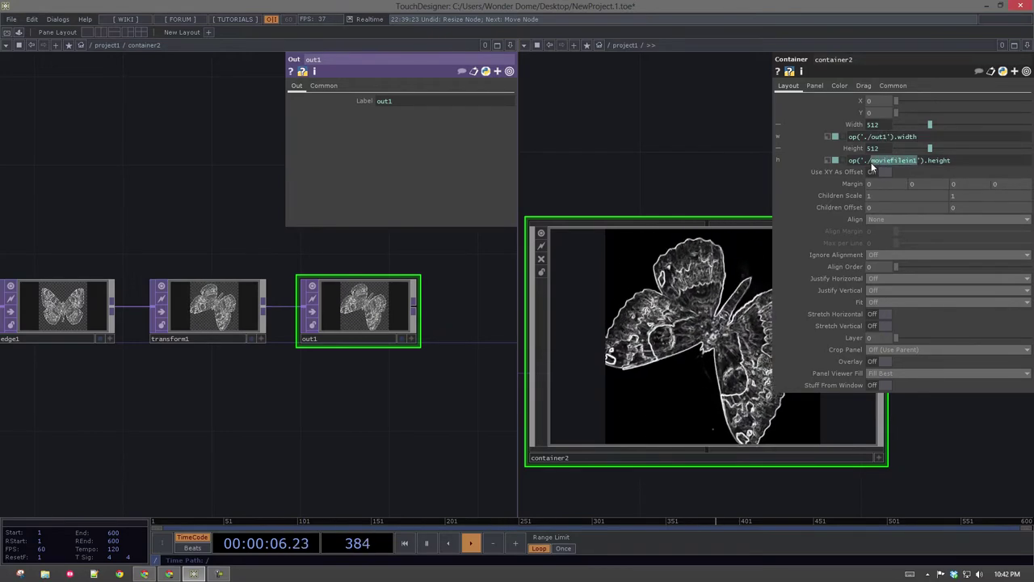
text(out1)
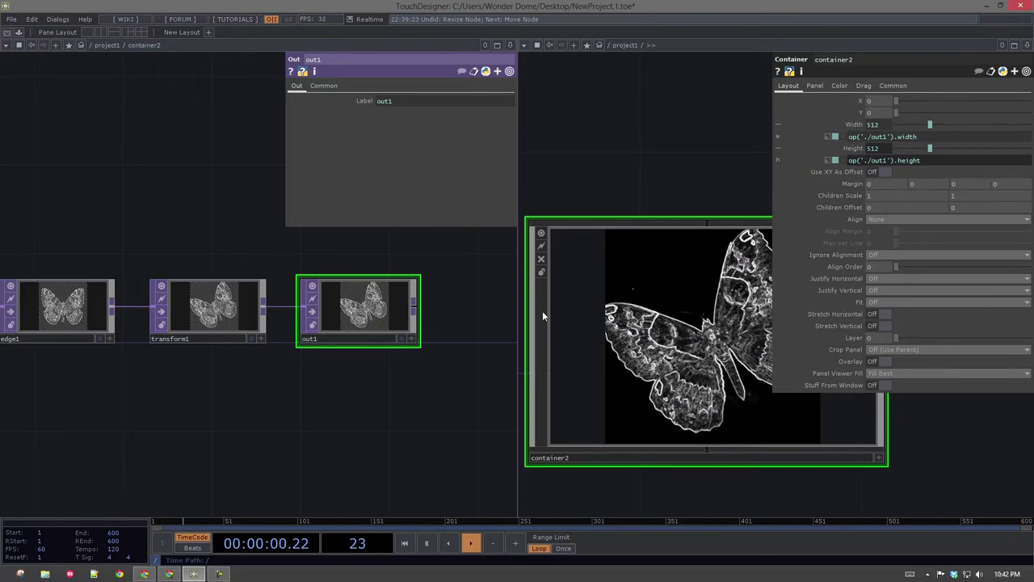
- Add a Fit TOP to container2's network below the edge1 and transform1 operators
drag(402, 375, 440, 368)
drag(219, 400, 269, 388)
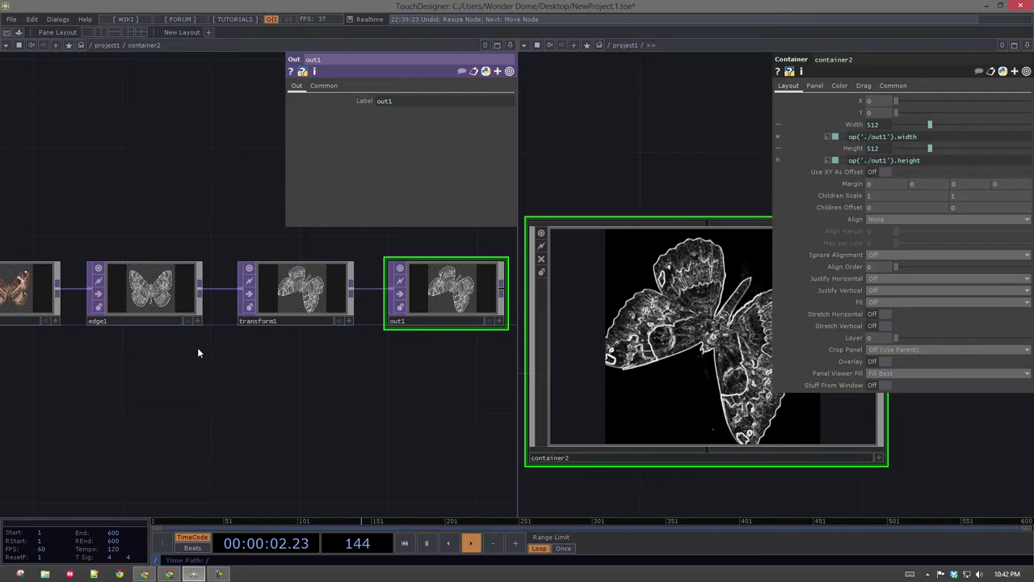
drag(211, 340, 277, 332)
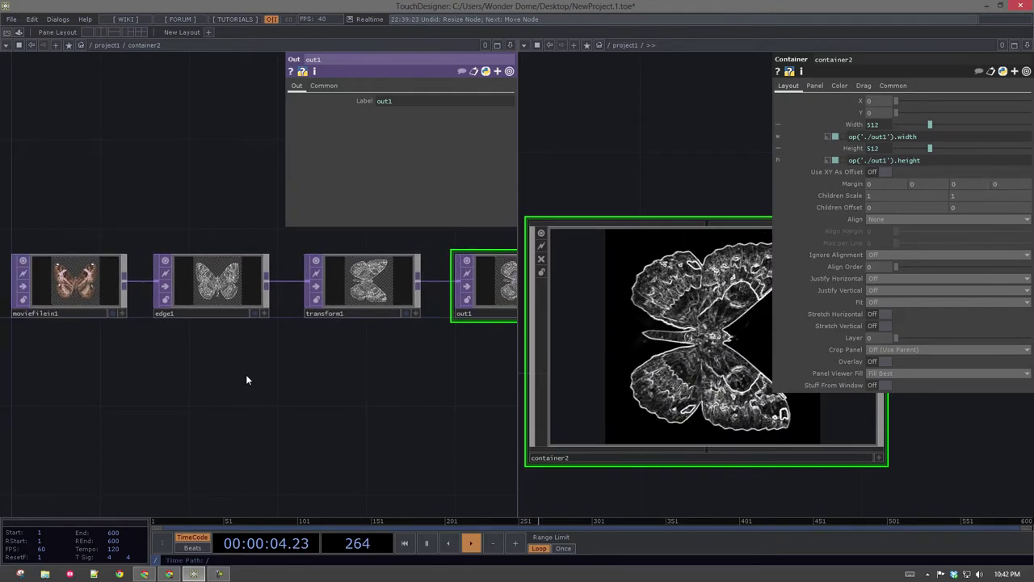
key(Tab)
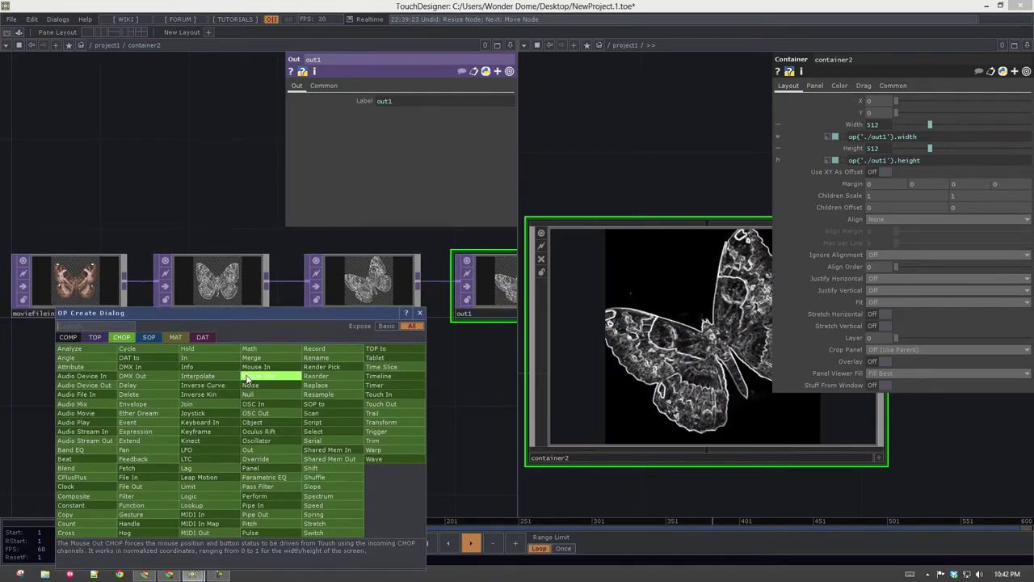
click(95, 337)
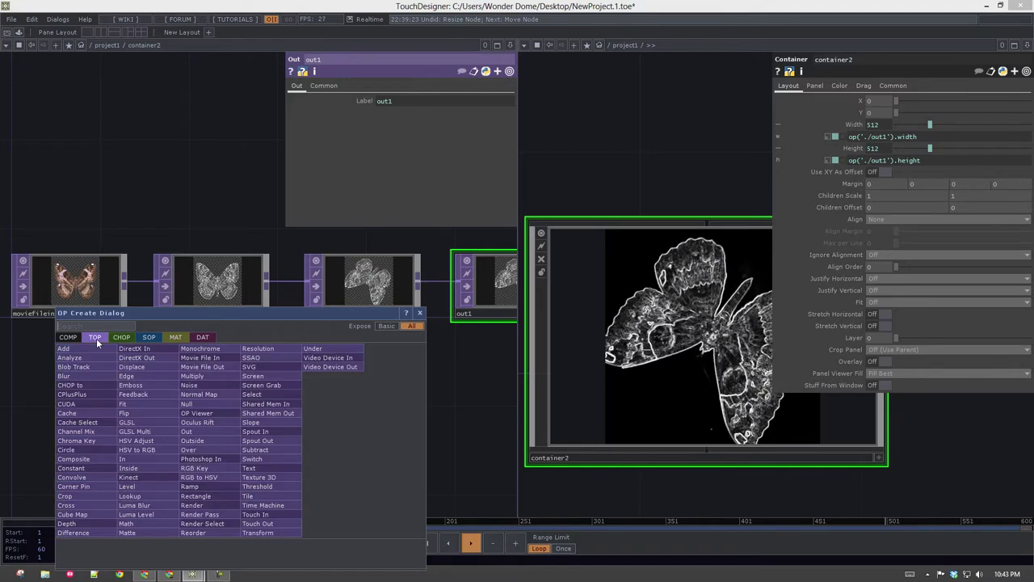
click(122, 403)
click(380, 397)
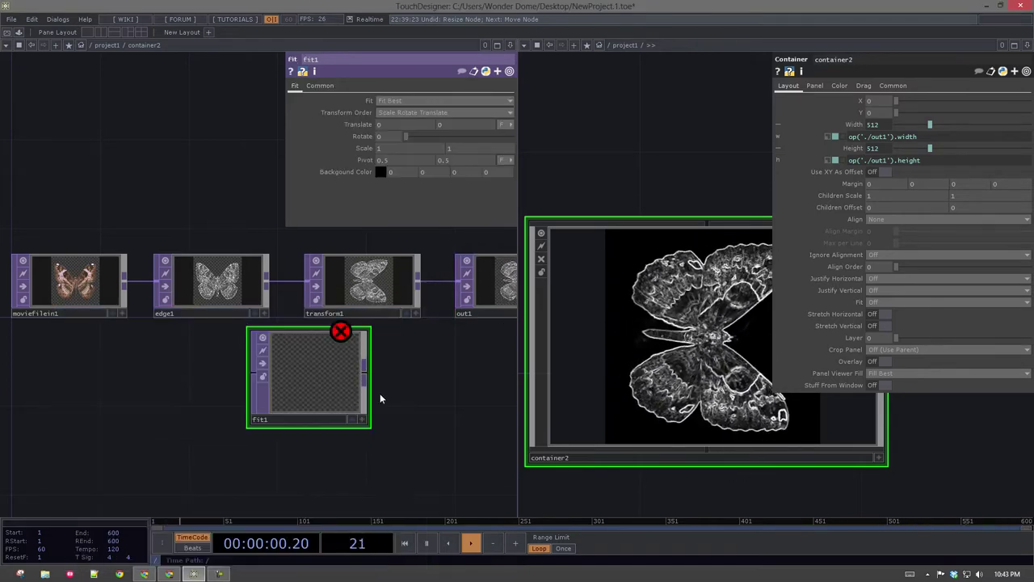
- Connect transform1's output to the Fit operator's input and move out1 farther away from transform1
drag(383, 356, 340, 403)
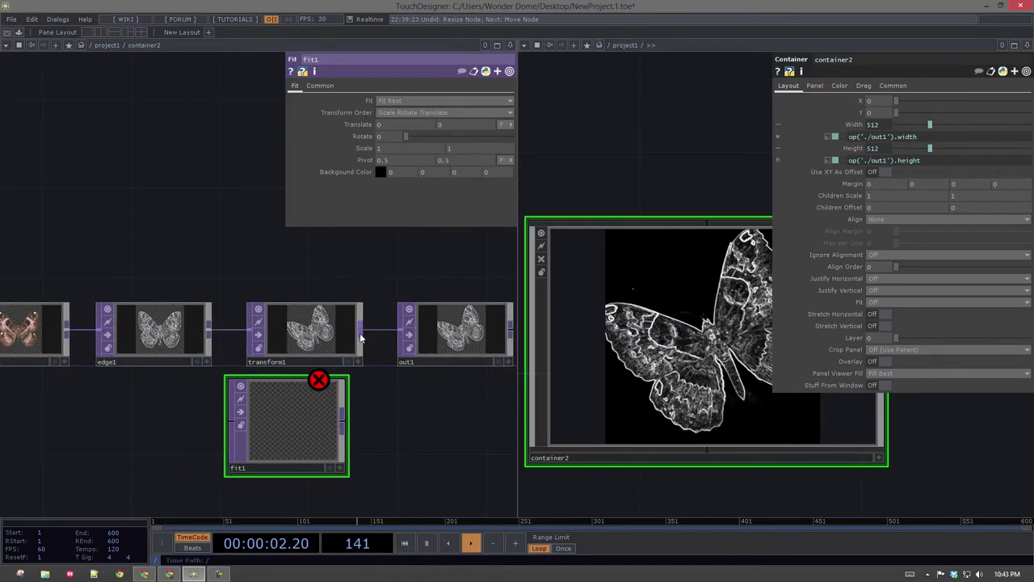
drag(361, 337, 229, 419)
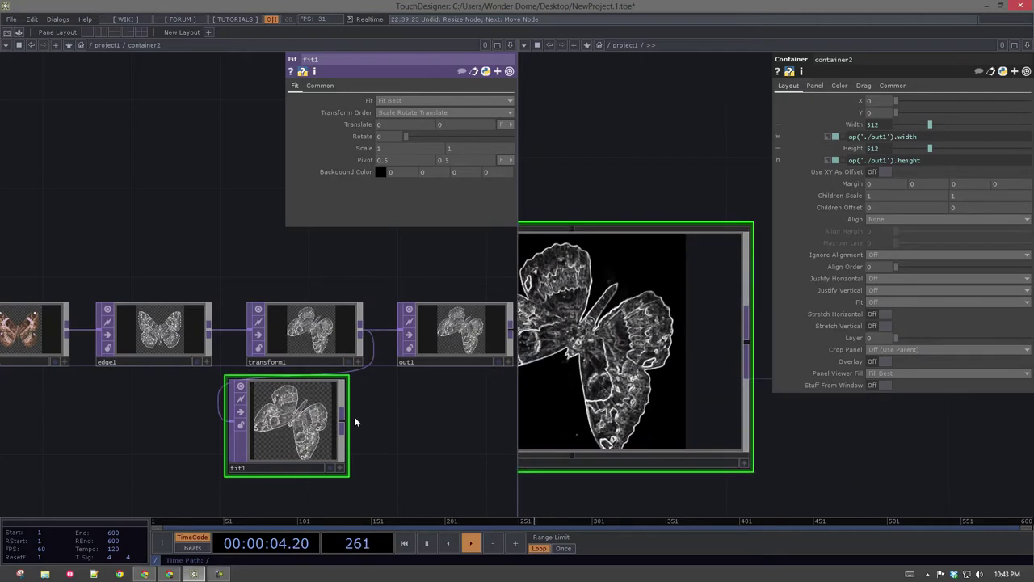
drag(388, 406, 287, 348)
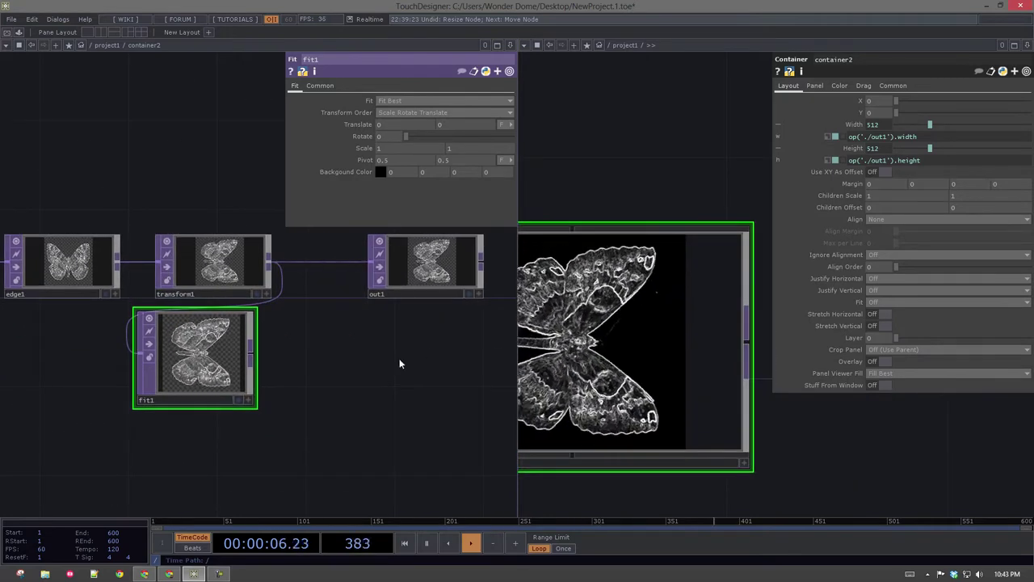
- Move fit1 between transform1 and out1 and connect its output to out1's input
drag(401, 364, 199, 398)
drag(211, 307, 373, 307)
drag(52, 373, 329, 300)
drag(163, 348, 190, 287)
scroll(294, 363, down, 5)
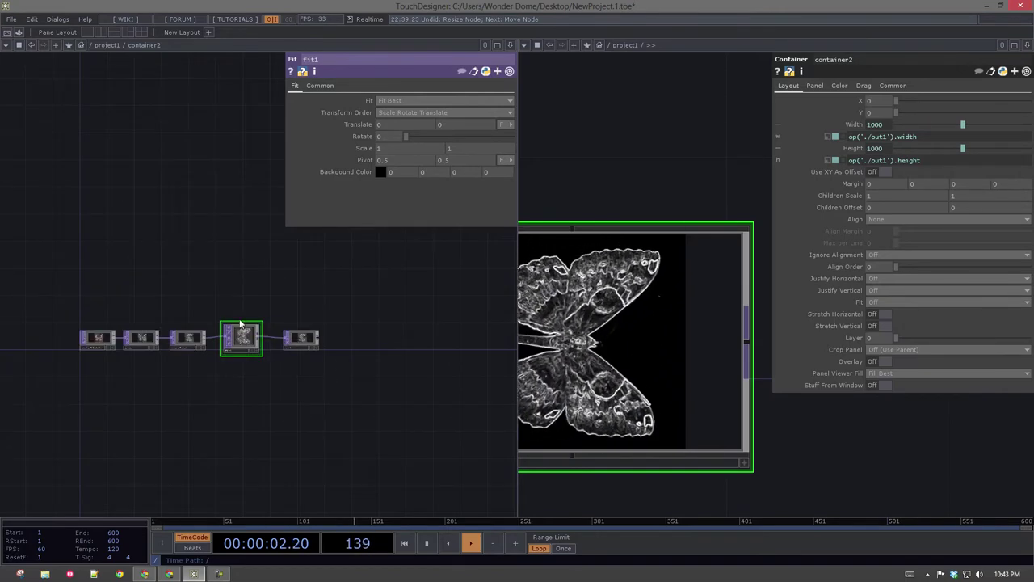
scroll(248, 346, up, 5)
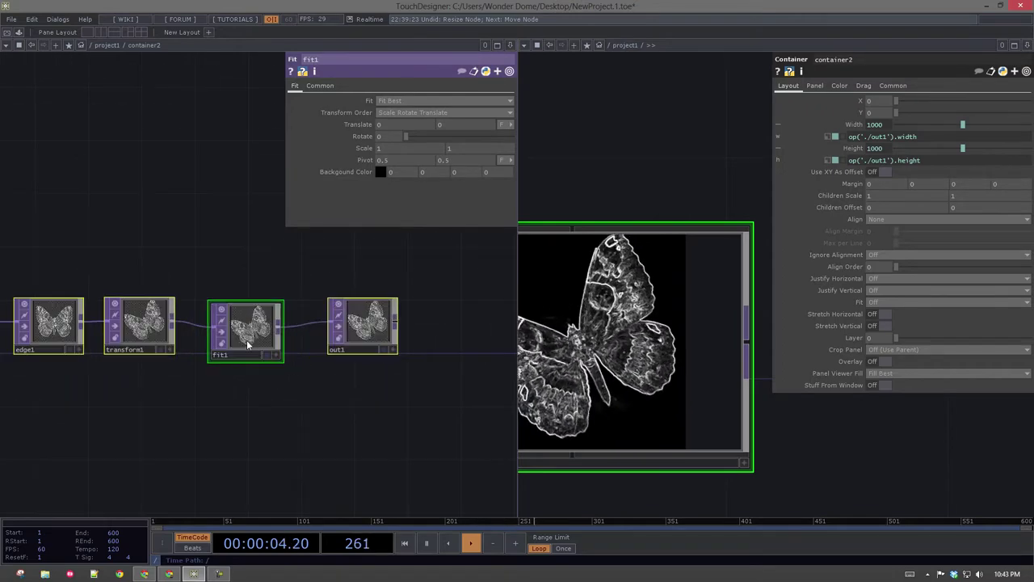
- Line up fit1 in one row with transform1 and out1, with even spacing between the operators
mouse_move(234, 335)
mouse_down()
mouse_move(224, 323)
mouse_move(246, 335)
mouse_up()
right_drag(258, 385, 250, 331)
drag(251, 332, 247, 327)
drag(378, 321, 356, 321)
drag(247, 281, 339, 259)
scroll(338, 259, up, 3)
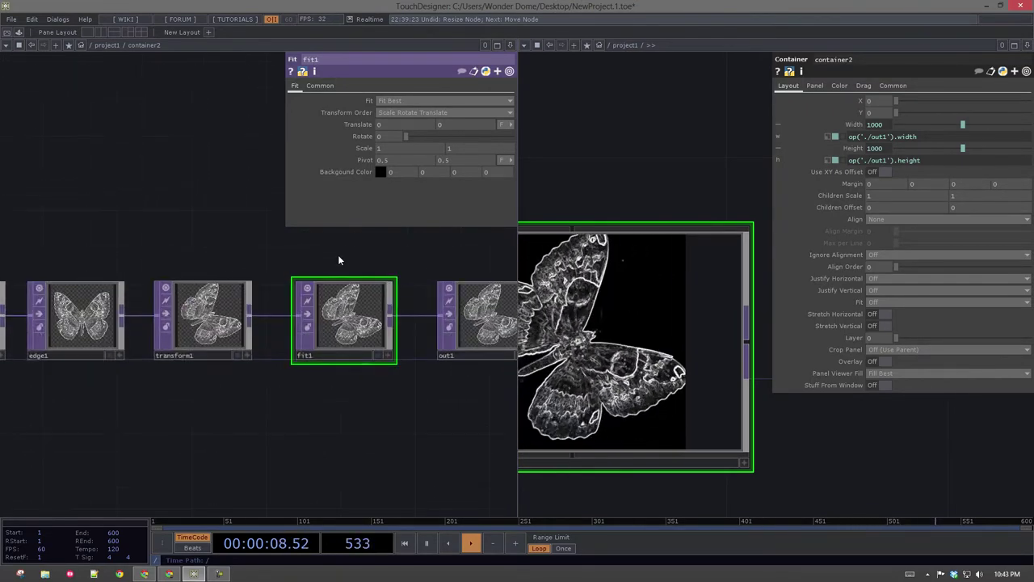
- Set fit1's Fit mode to Native Resolution and check the operator's info
click(400, 100)
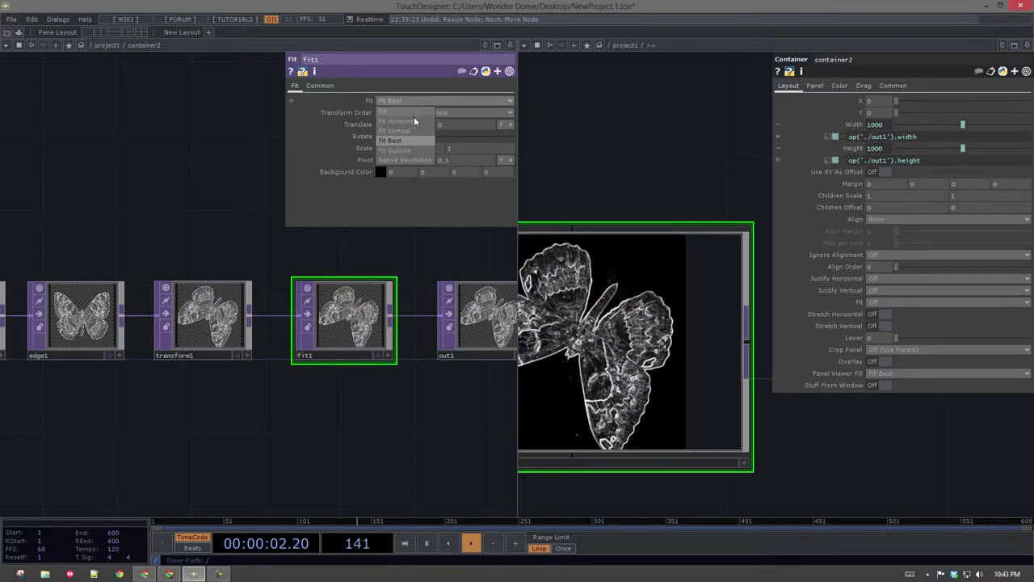
click(409, 160)
scroll(339, 323, up, 3)
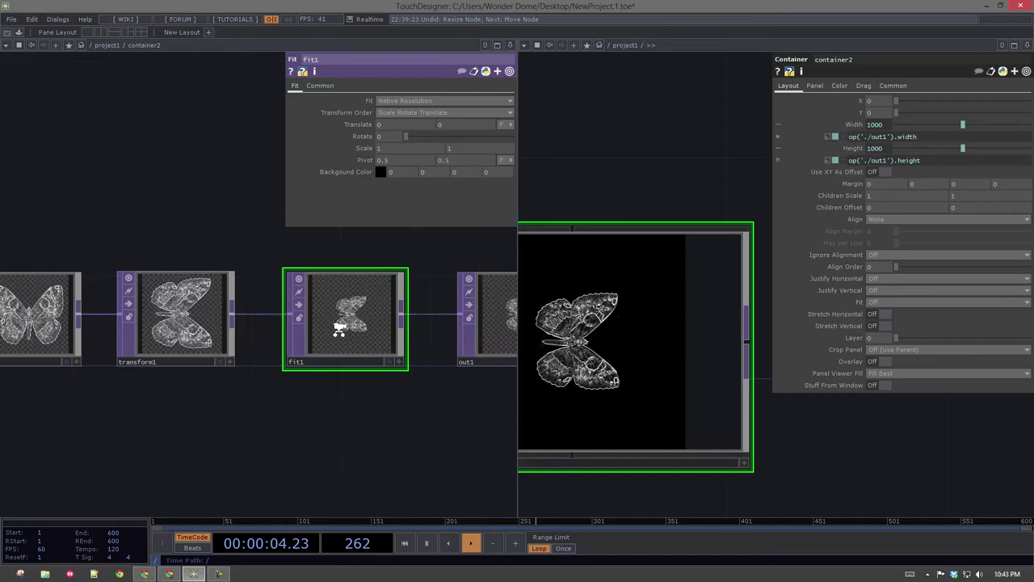
middle_click(353, 320)
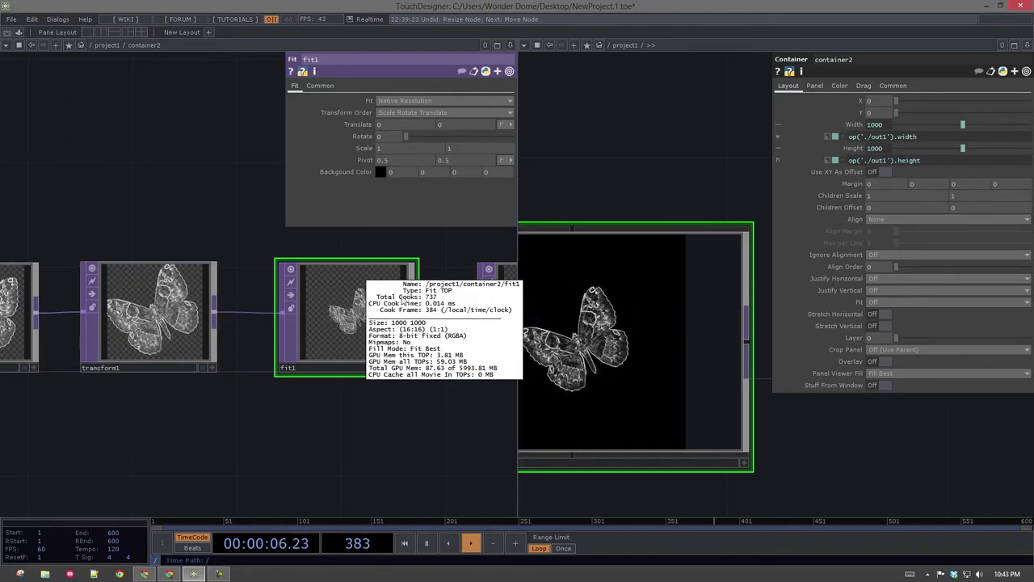
middle_drag(351, 261, 324, 239)
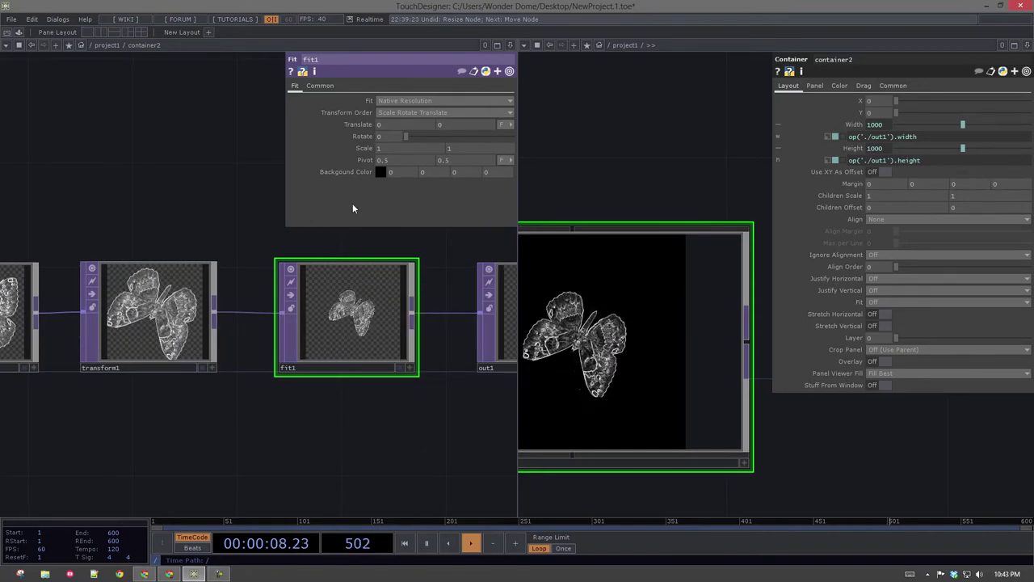
- Set fit1's custom output resolution to 1920 x 1080, keeping Use Global Res Multiplier on
click(326, 87)
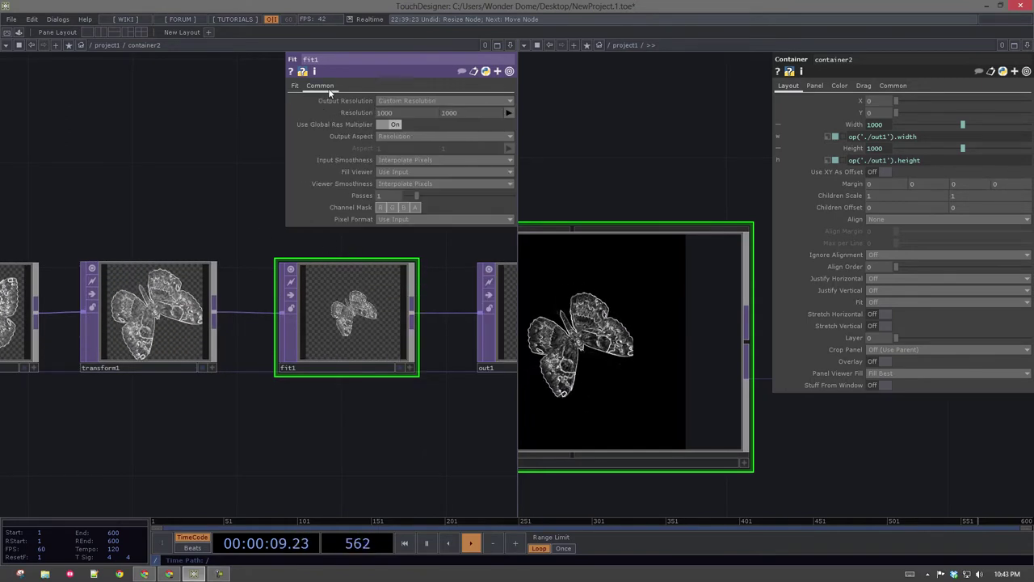
click(395, 123)
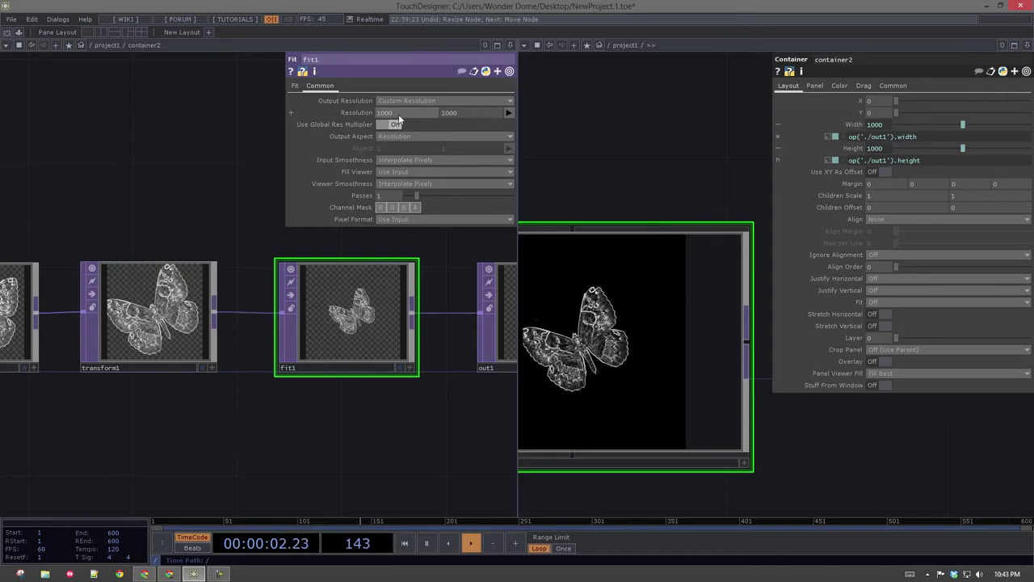
click(509, 112)
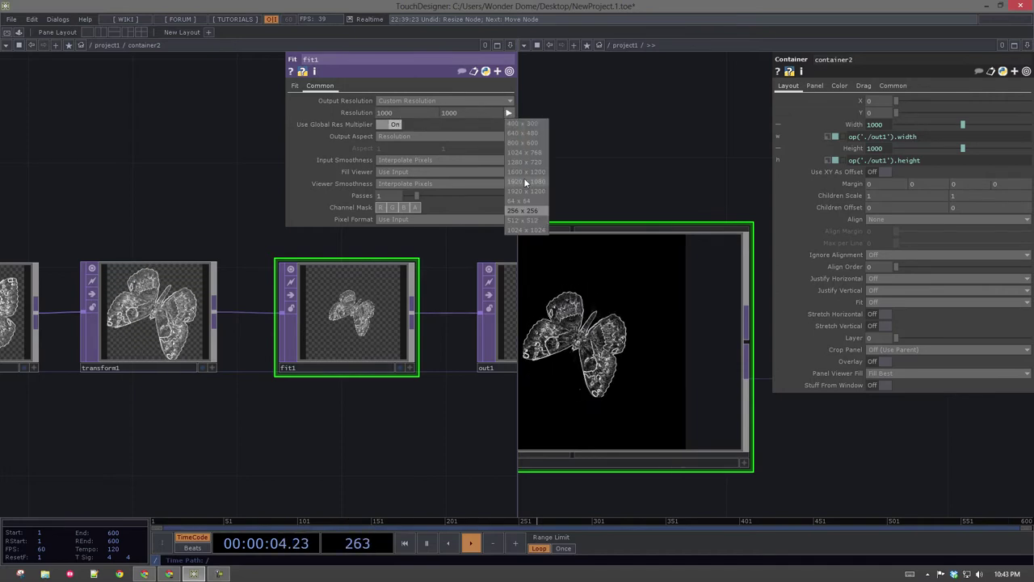
click(541, 187)
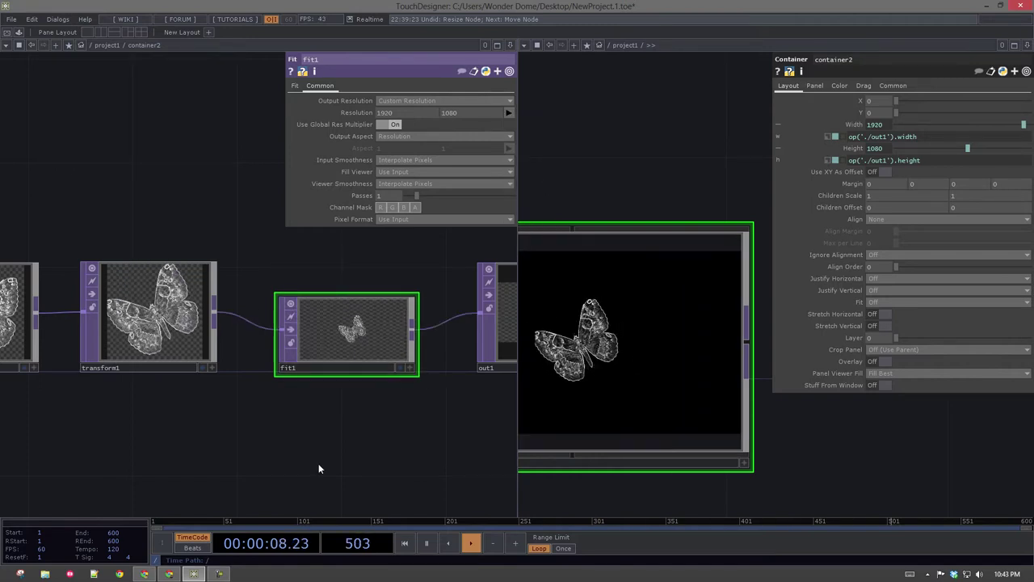
- Examine the butterfly's size within the fit1 output and the operators before and after it
drag(249, 450, 122, 428)
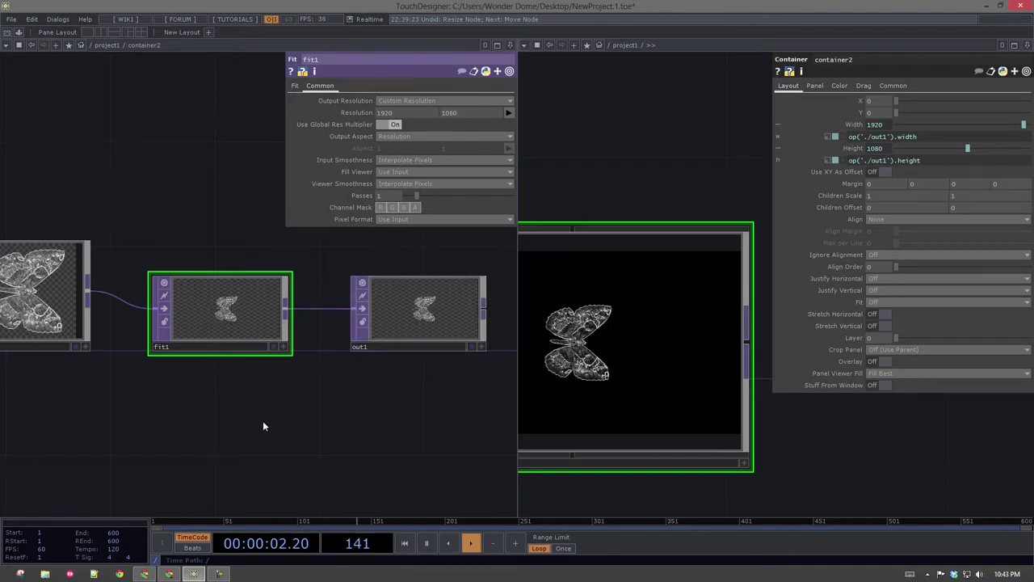
scroll(251, 267, up, 10)
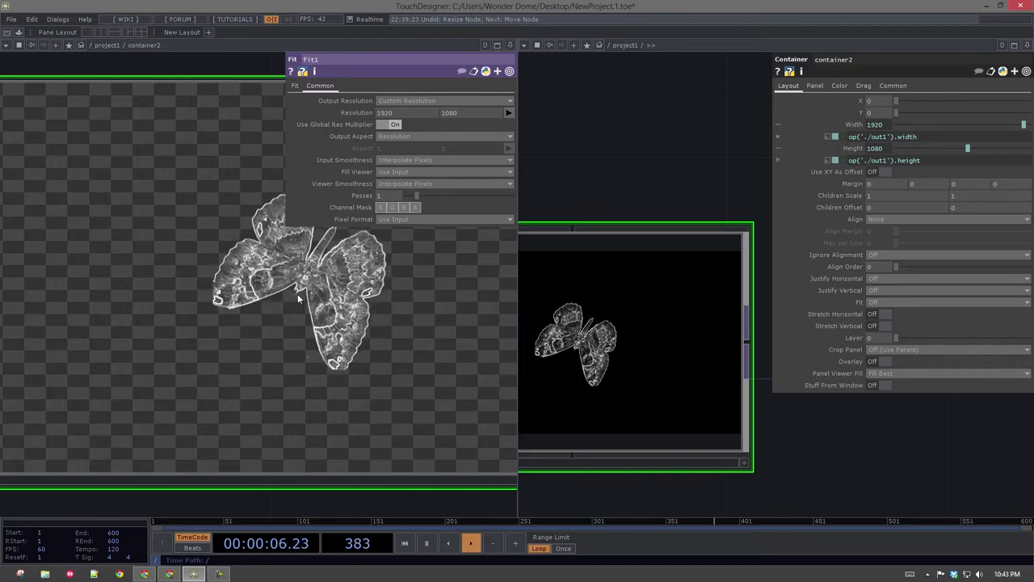
scroll(291, 307, down, 3)
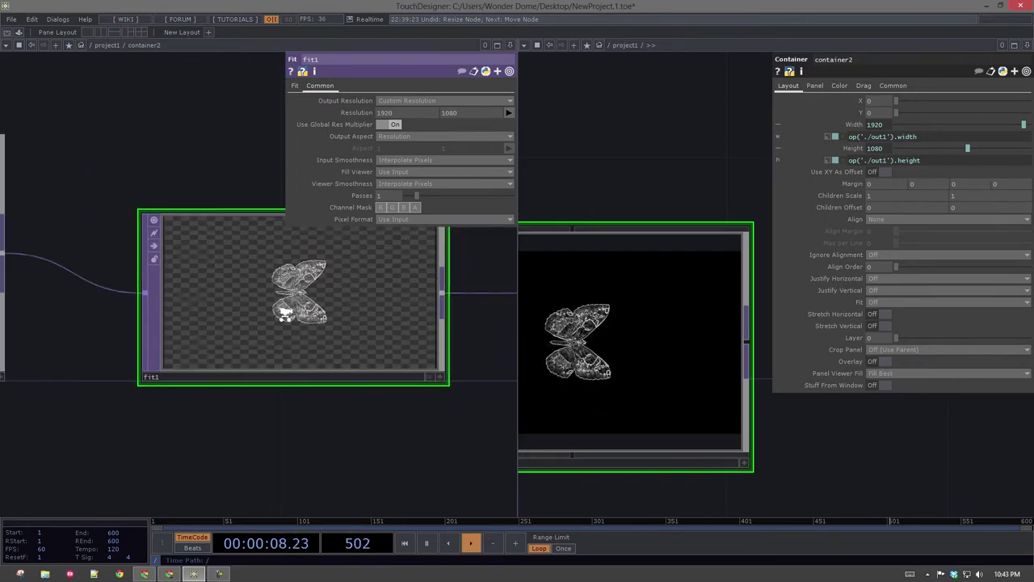
scroll(284, 314, down, 1)
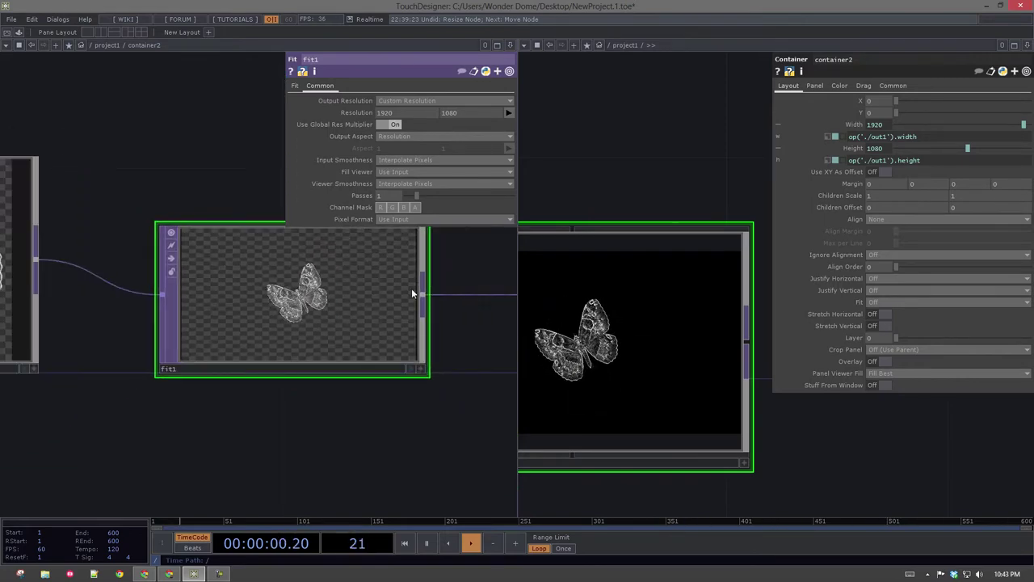
scroll(303, 349, down, 2)
drag(284, 416, 267, 375)
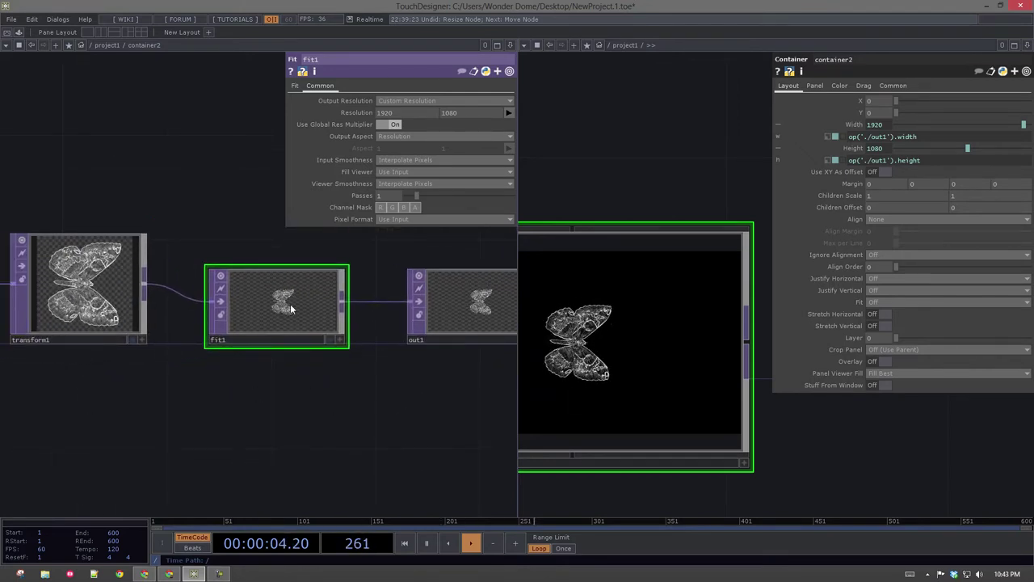
scroll(288, 303, down, 2)
scroll(302, 312, up, 3)
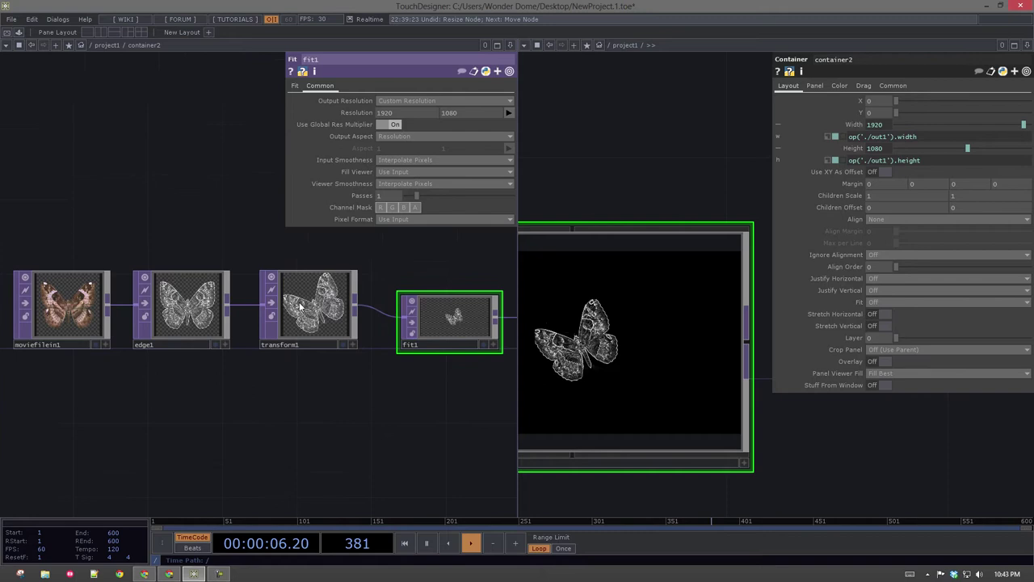
- Scale the transform1 image uniformly to 0.76 in both directions
click(307, 347)
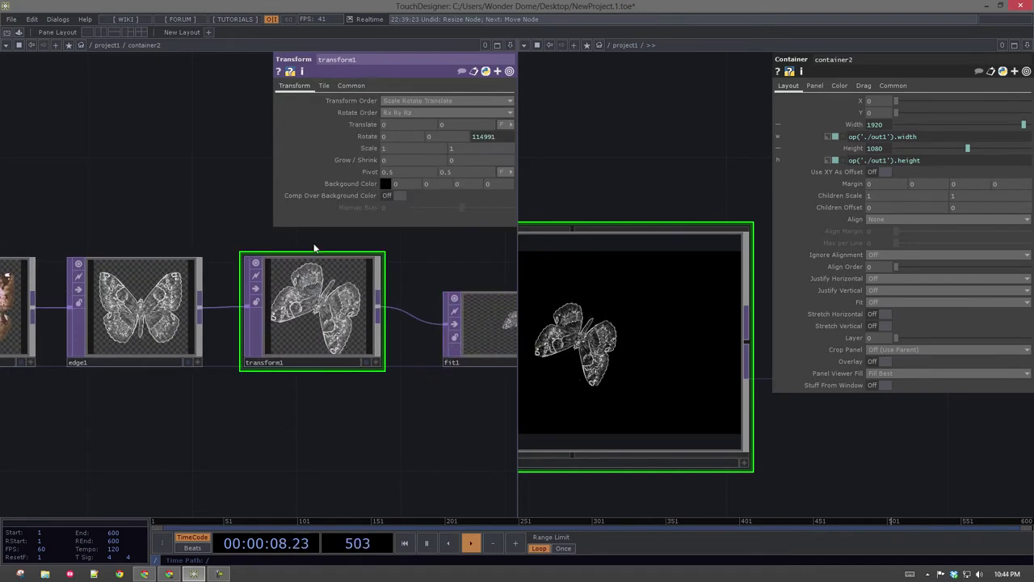
mouse_move(370, 149)
mouse_down()
mouse_move(369, 163)
mouse_move(367, 132)
mouse_up()
middle_drag(366, 129, 368, 136)
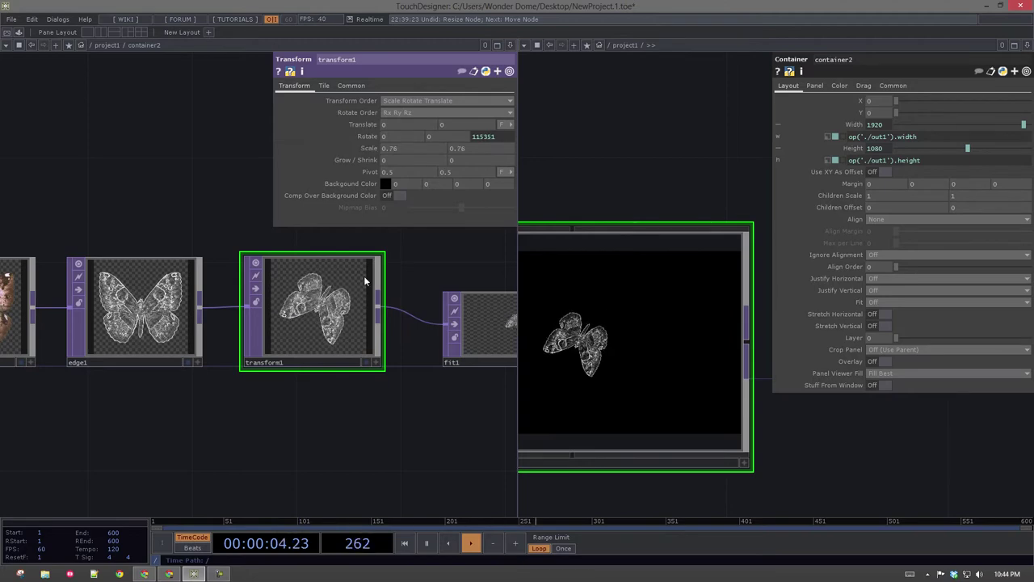
scroll(368, 279, up, 5)
scroll(377, 285, down, 5)
- Examine the chain from moviefilein1 through fit1 to out1 and compare it with container2's viewer and size parameters
drag(437, 422, 338, 420)
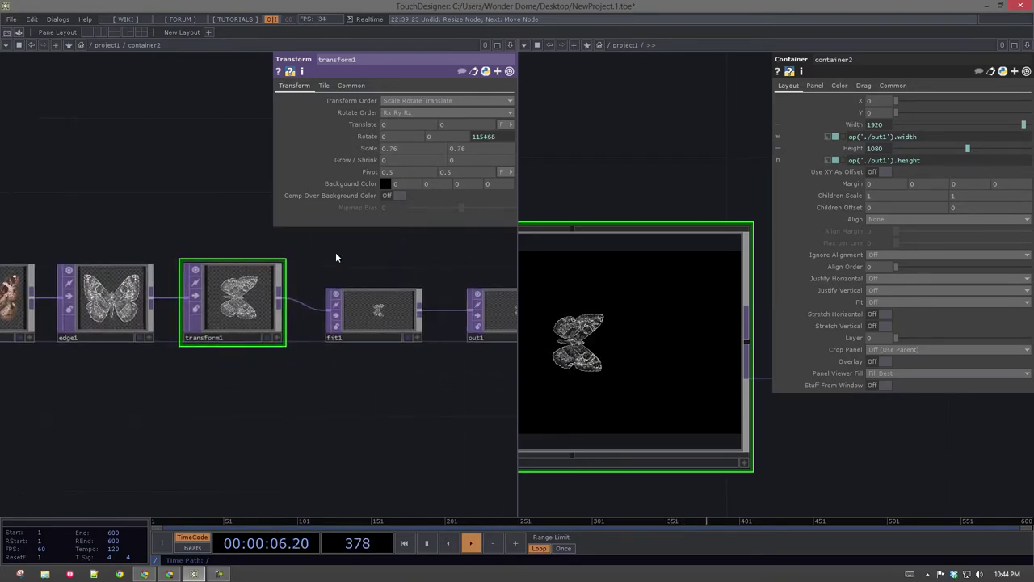
scroll(337, 252, up, 3)
drag(505, 382, 357, 372)
scroll(302, 370, up, 5)
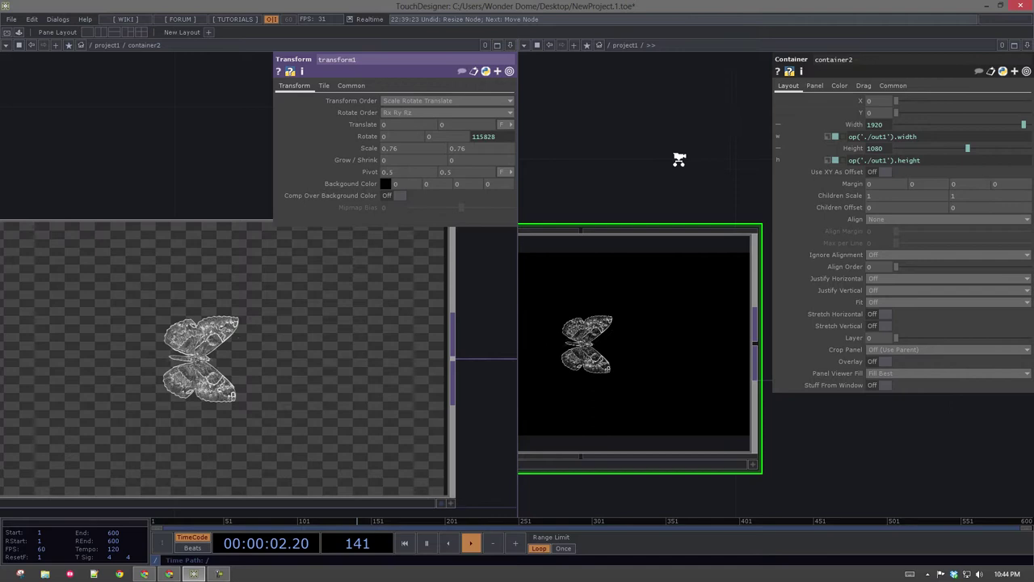
scroll(681, 157, down, 2)
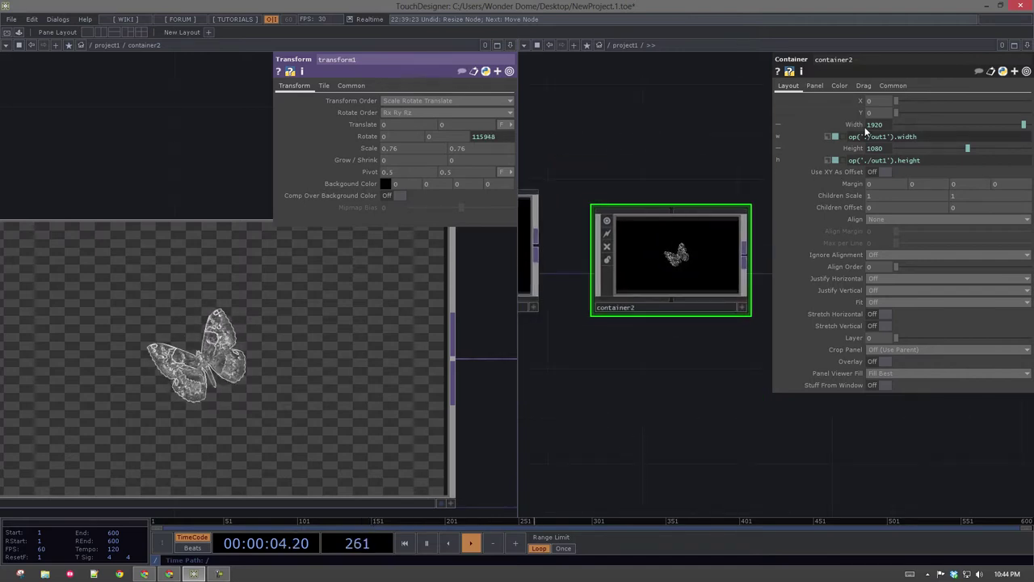
scroll(318, 422, down, 5)
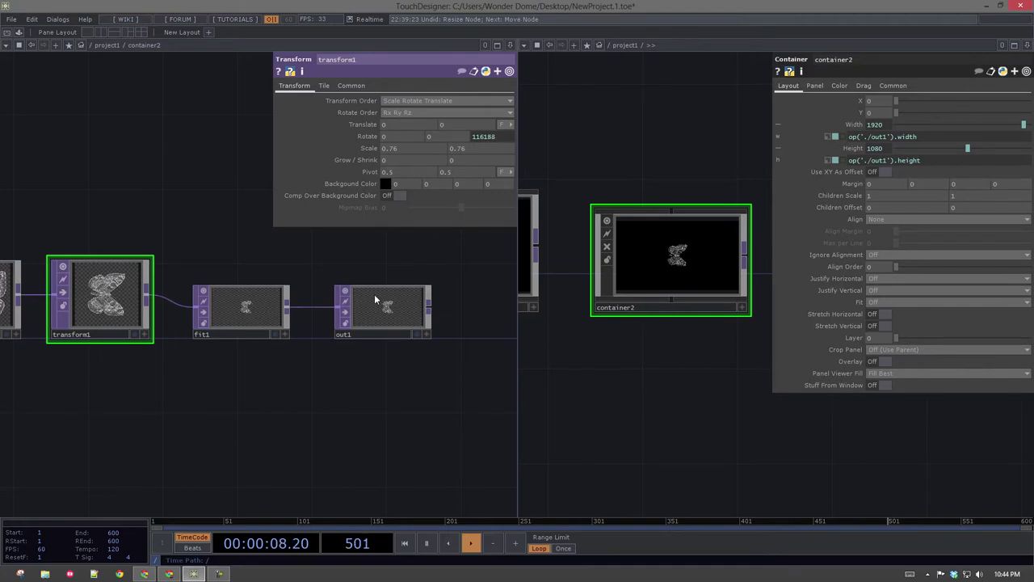
scroll(375, 300, down, 2)
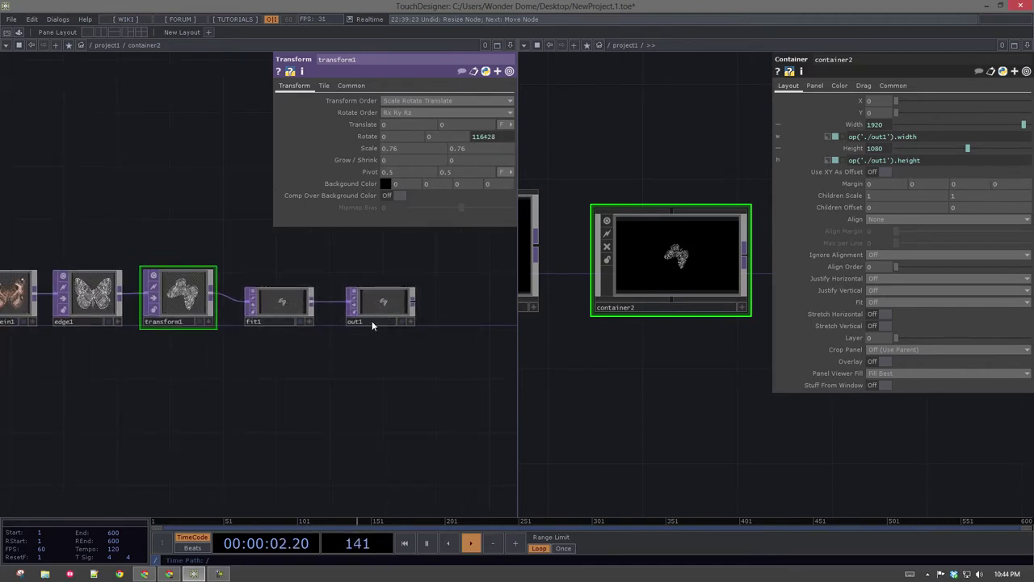
drag(211, 335, 341, 349)
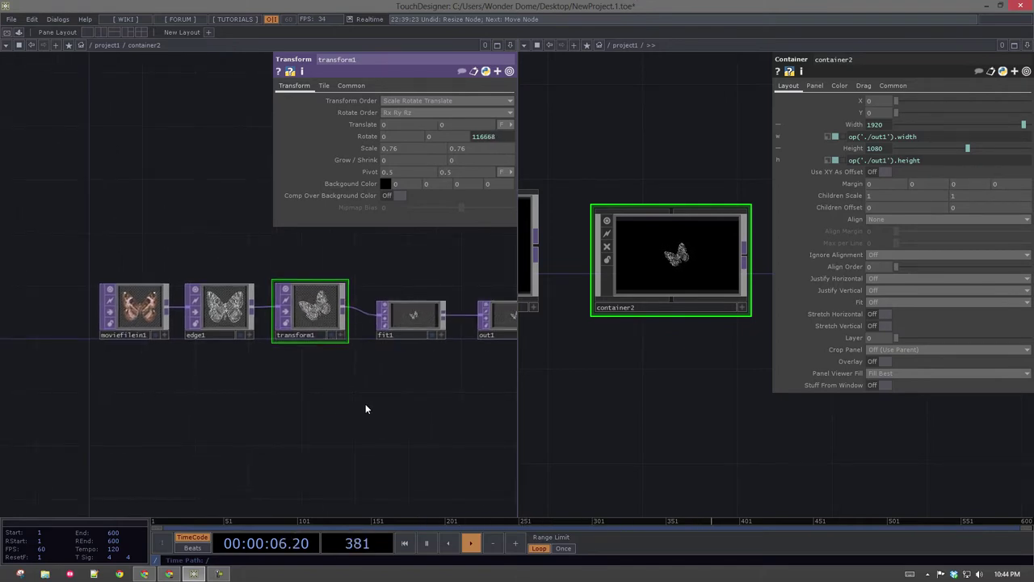
drag(375, 397, 314, 388)
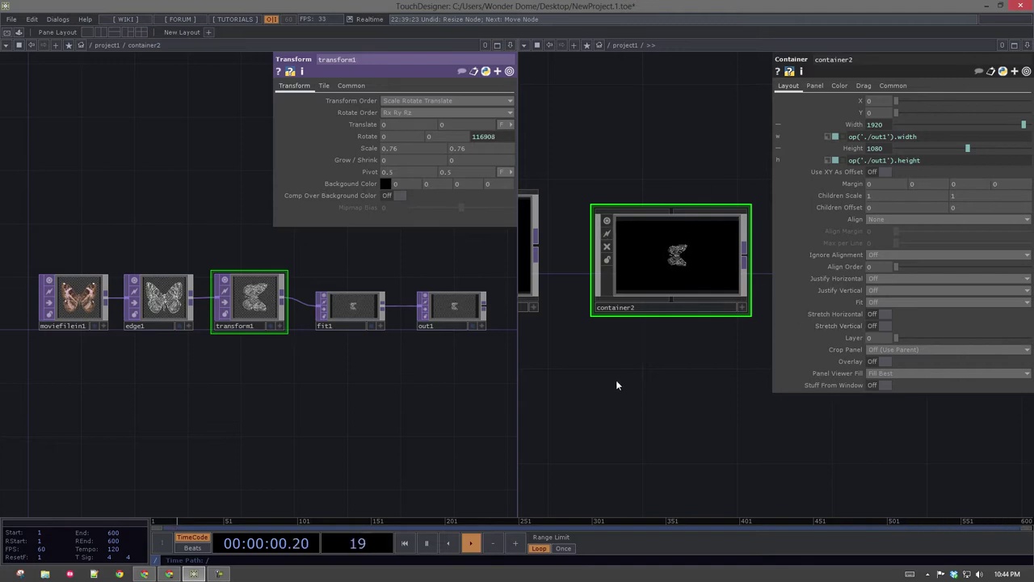
drag(617, 380, 744, 457)
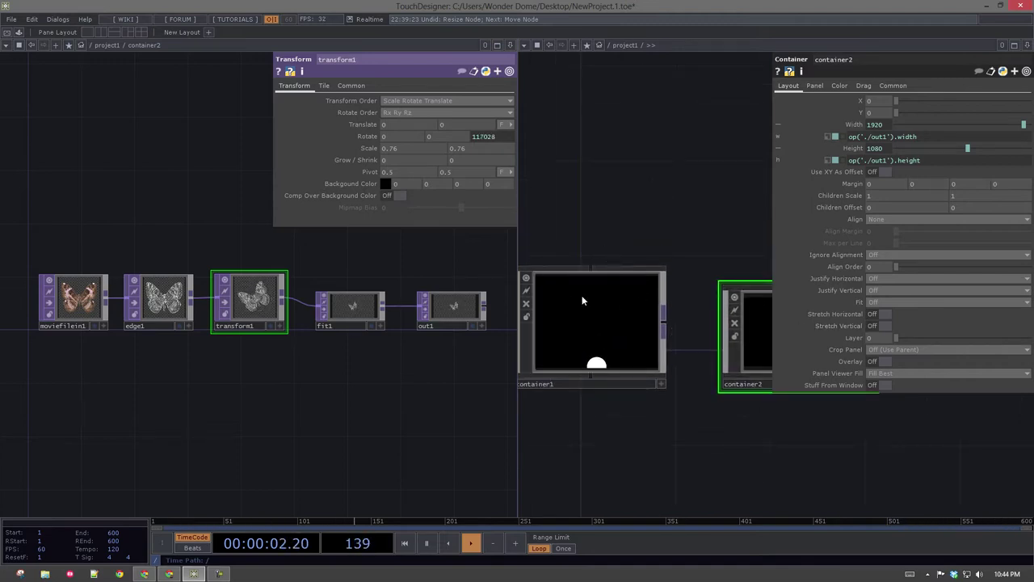
- Review container1's size settings and circle1's resolution expressions inside it, and compare its network with the container's viewer
click(555, 333)
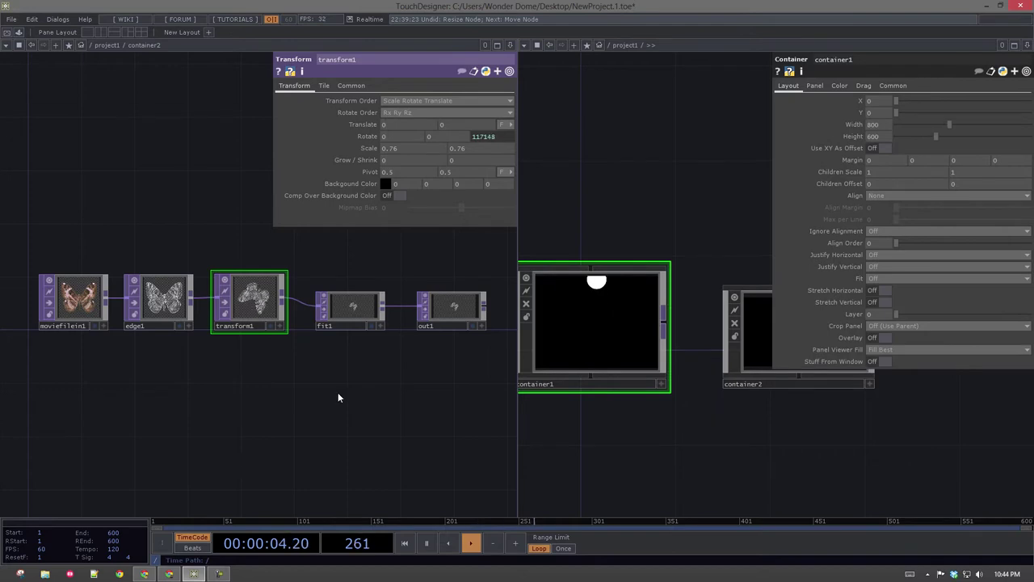
scroll(338, 392, down, 8)
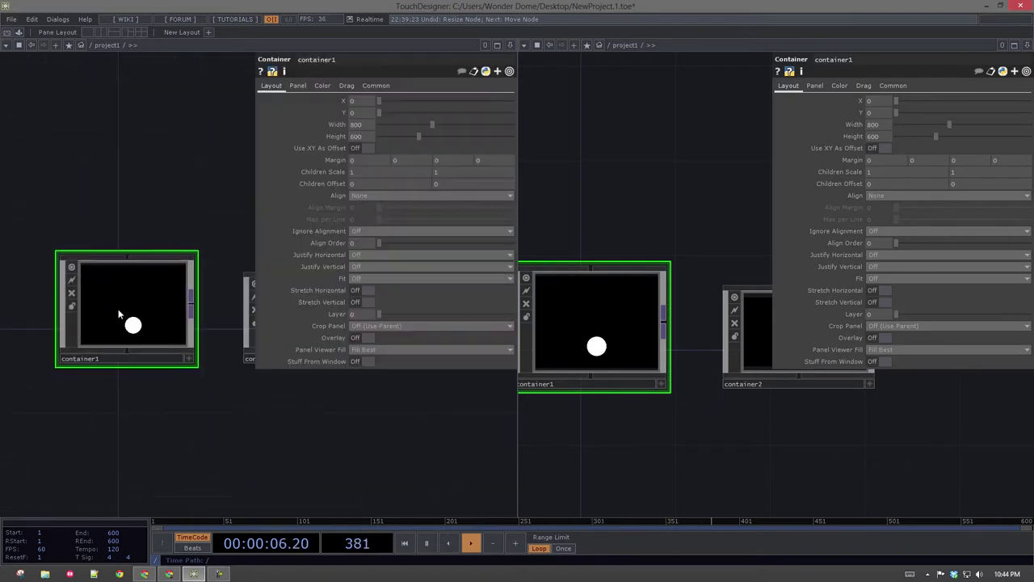
scroll(118, 309, up, 10)
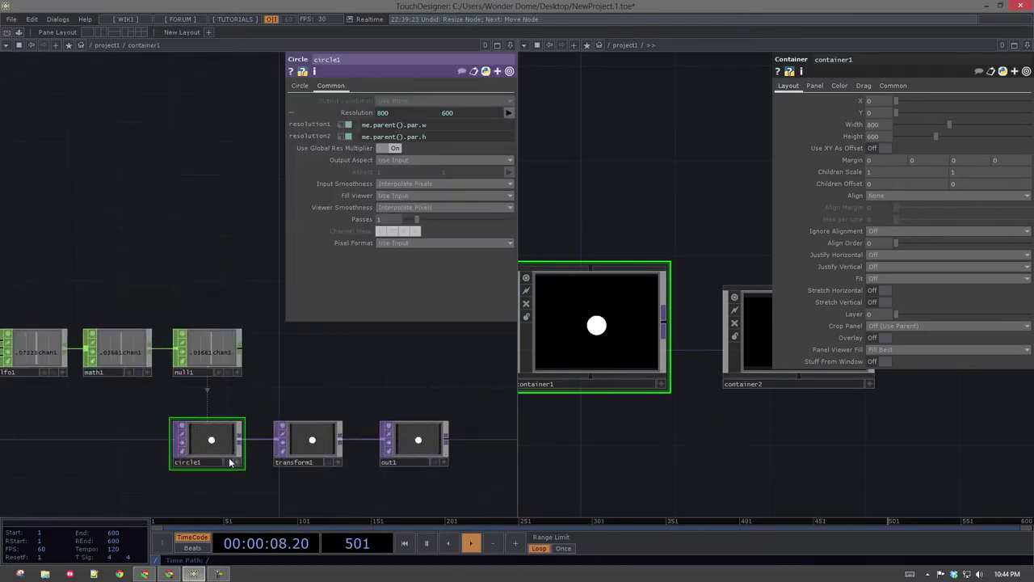
drag(315, 358, 265, 252)
drag(273, 212, 355, 154)
drag(252, 400, 274, 277)
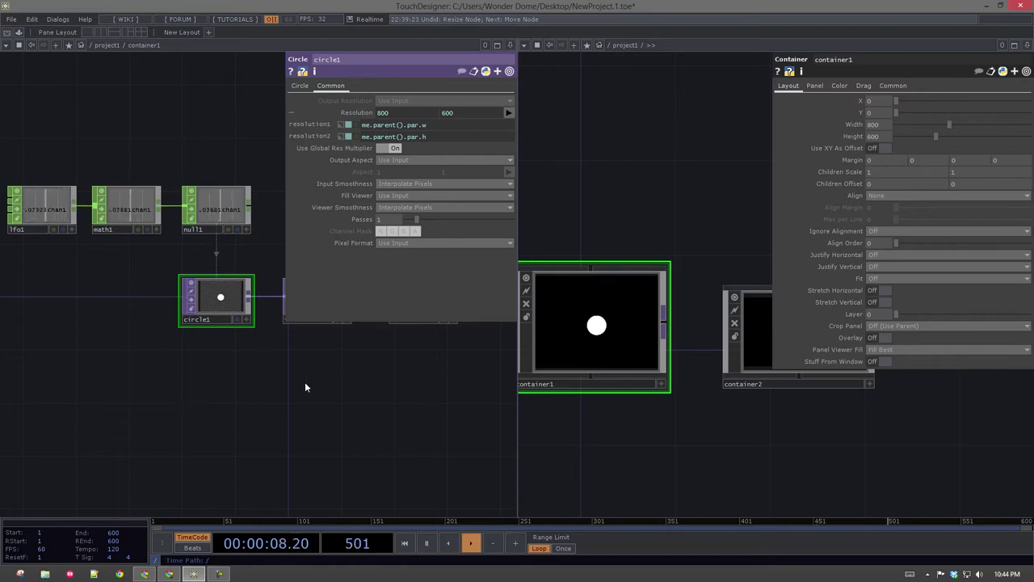
drag(632, 168, 689, 149)
scroll(667, 229, up, 3)
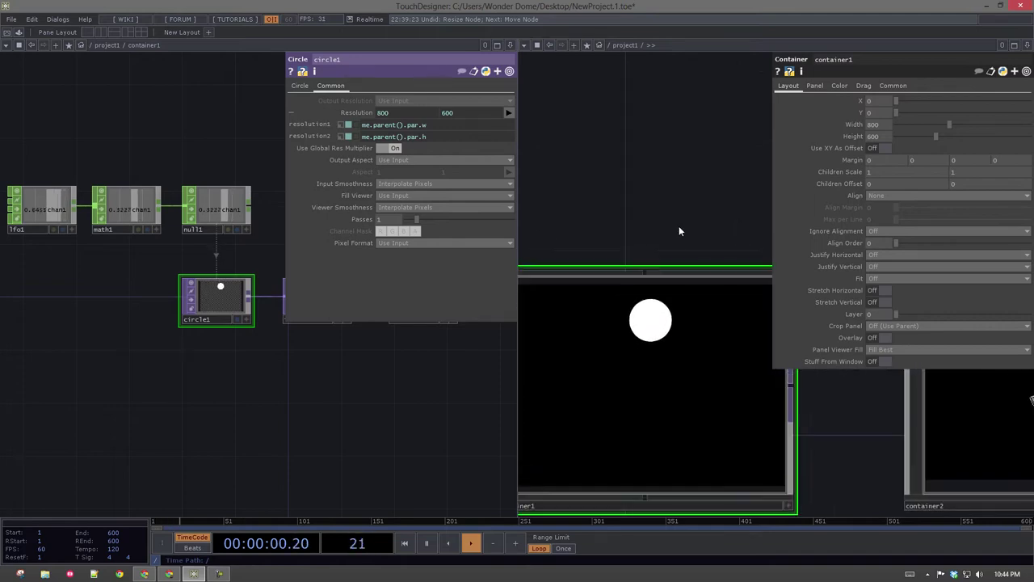
drag(678, 225, 669, 149)
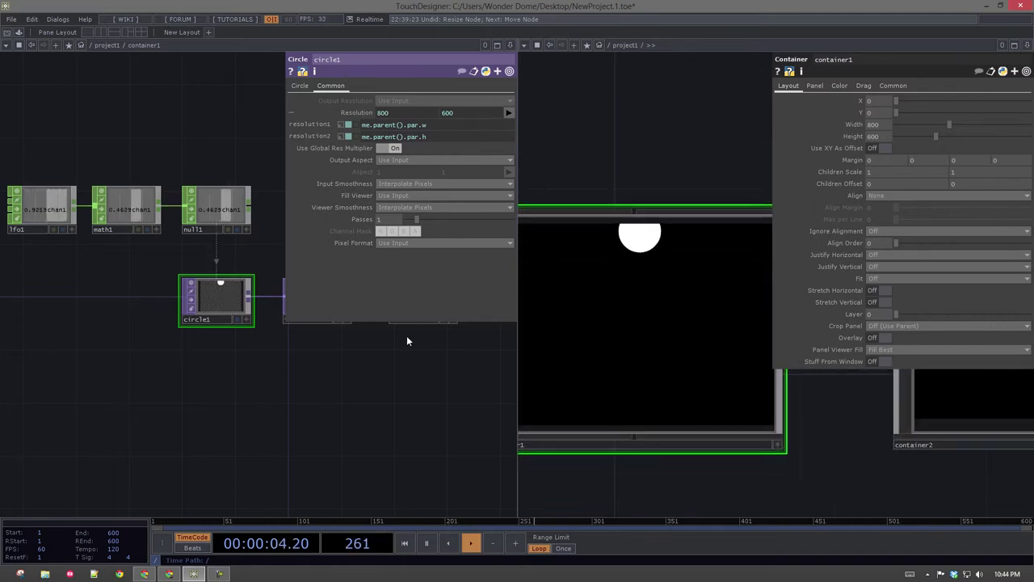
scroll(227, 399, down, 5)
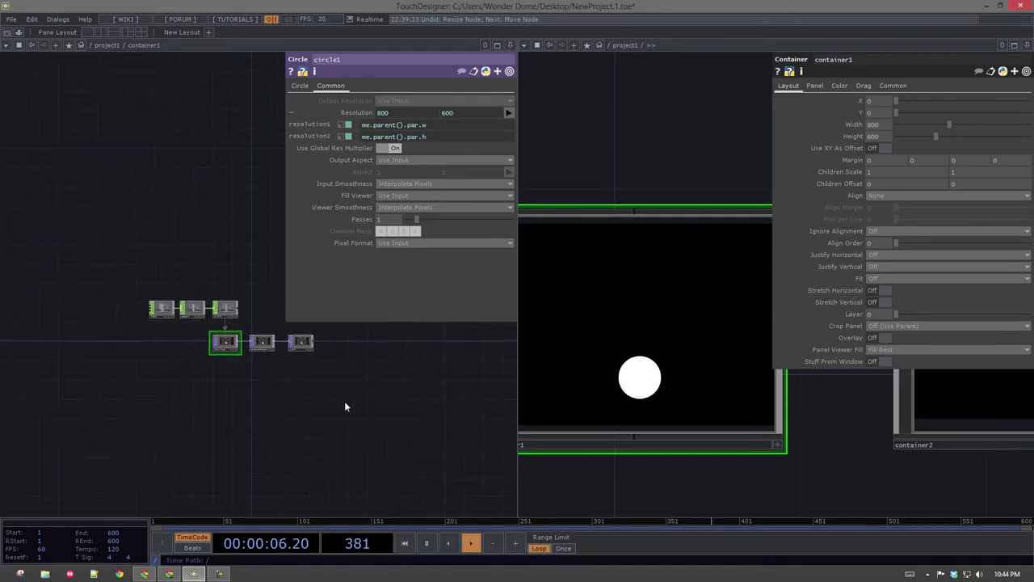
drag(652, 126, 705, 90)
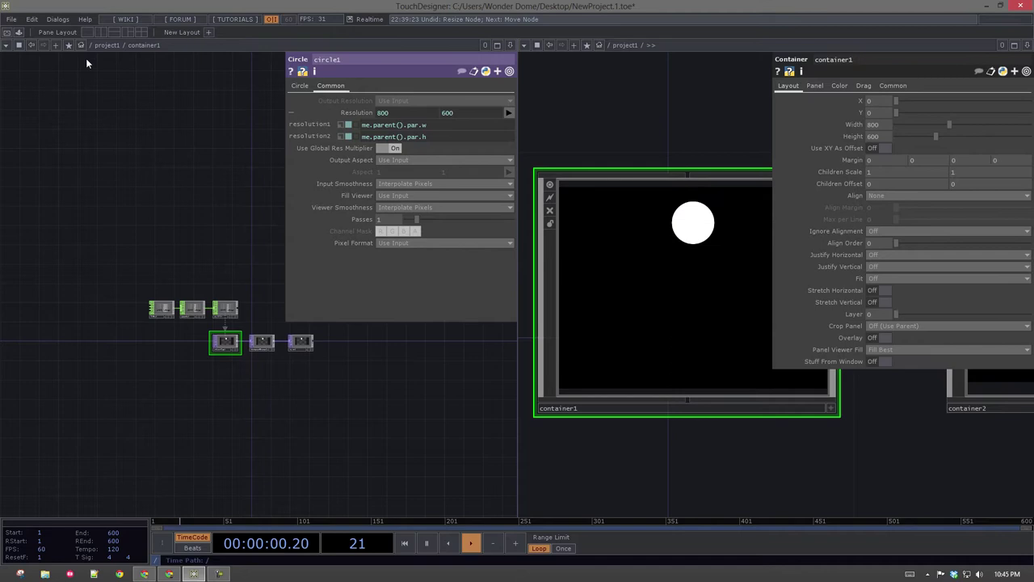
- Switch the workspace to a single network pane and look over the operator chain inside container2
click(92, 32)
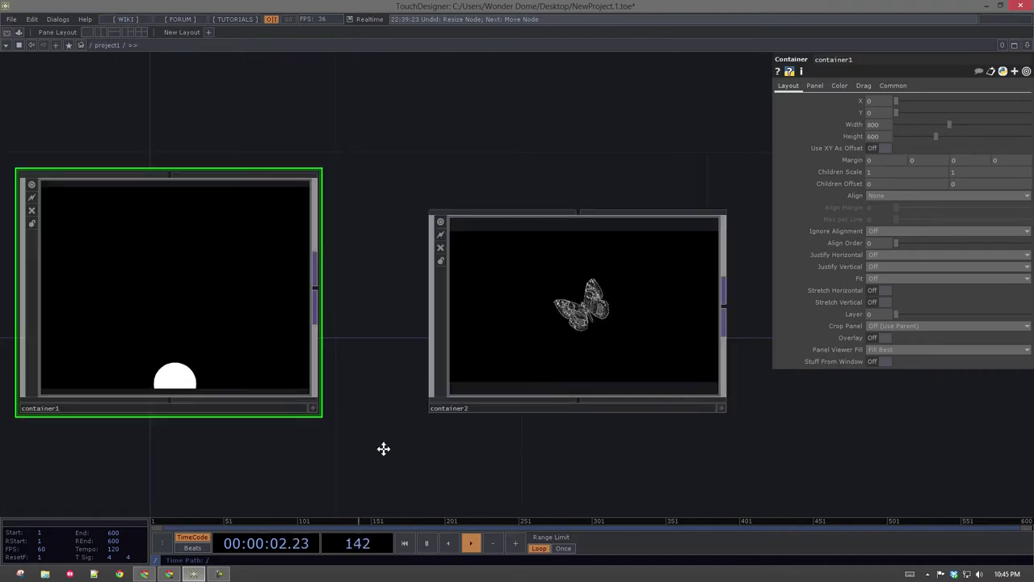
scroll(482, 282, up, 6)
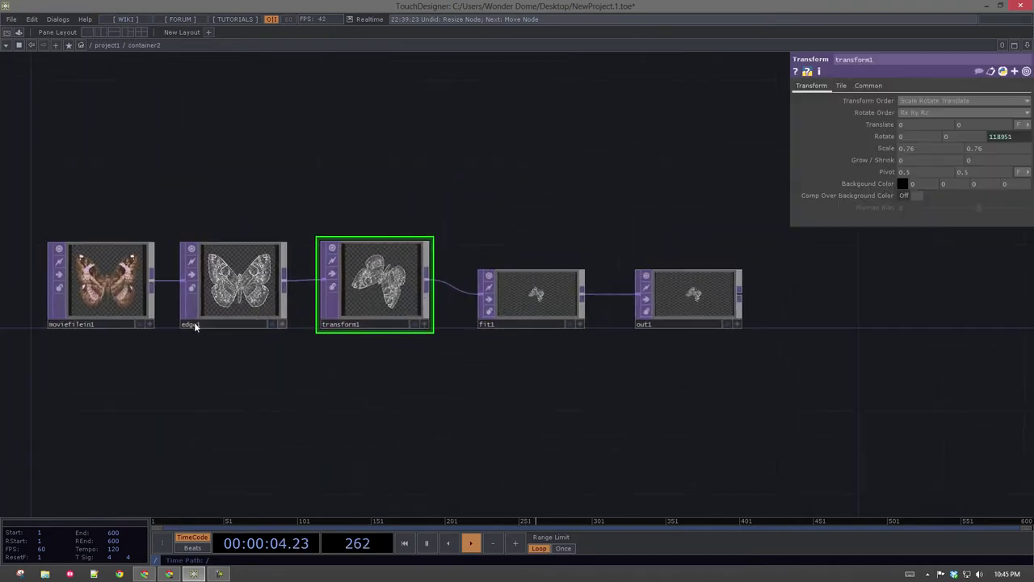
scroll(182, 322, down, 6)
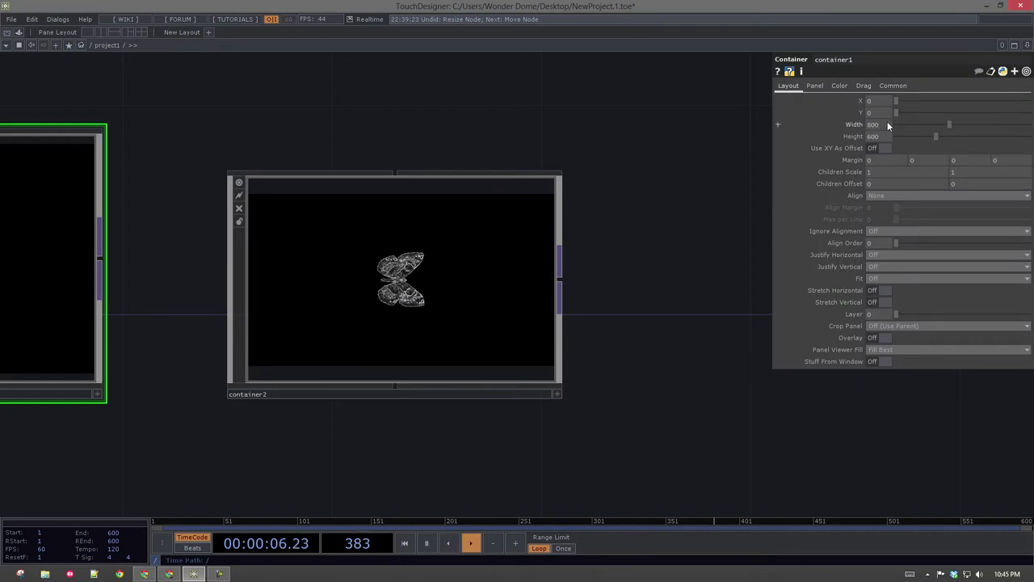
- Switch container2's width and height from expressions to constant values and set both to 50
drag(387, 138, 482, 226)
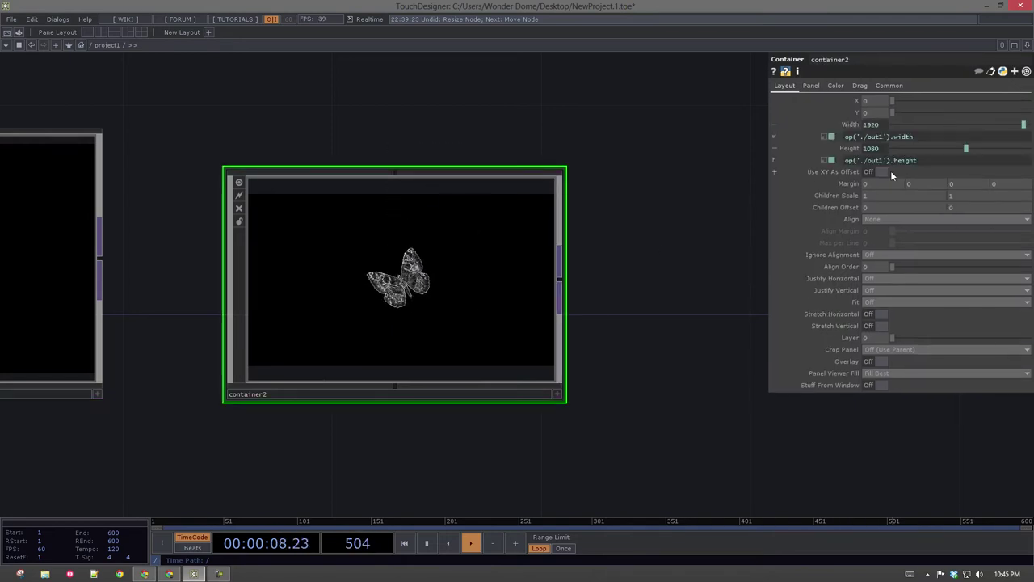
click(824, 137)
click(824, 160)
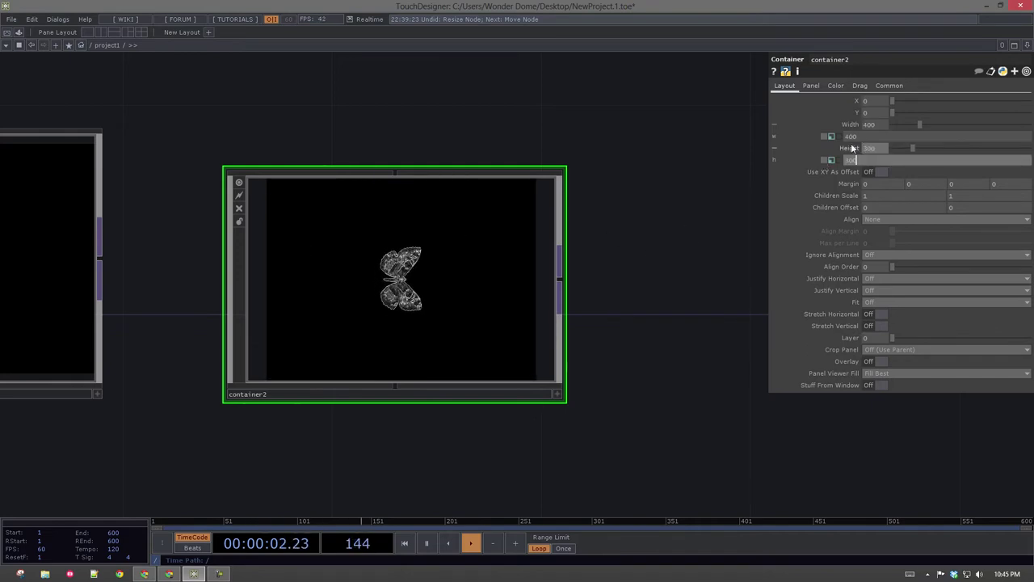
drag(881, 126, 832, 125)
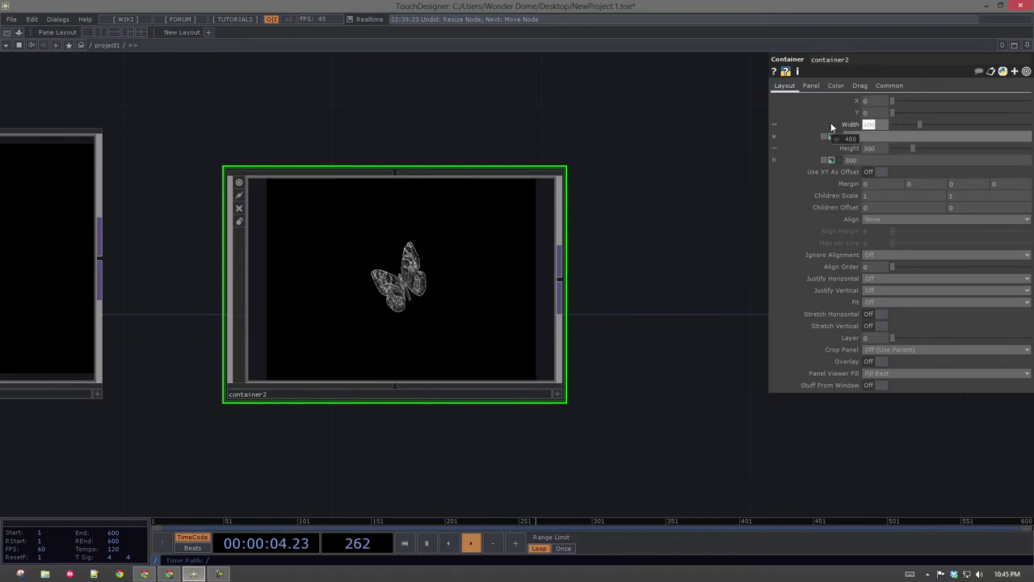
text(50)
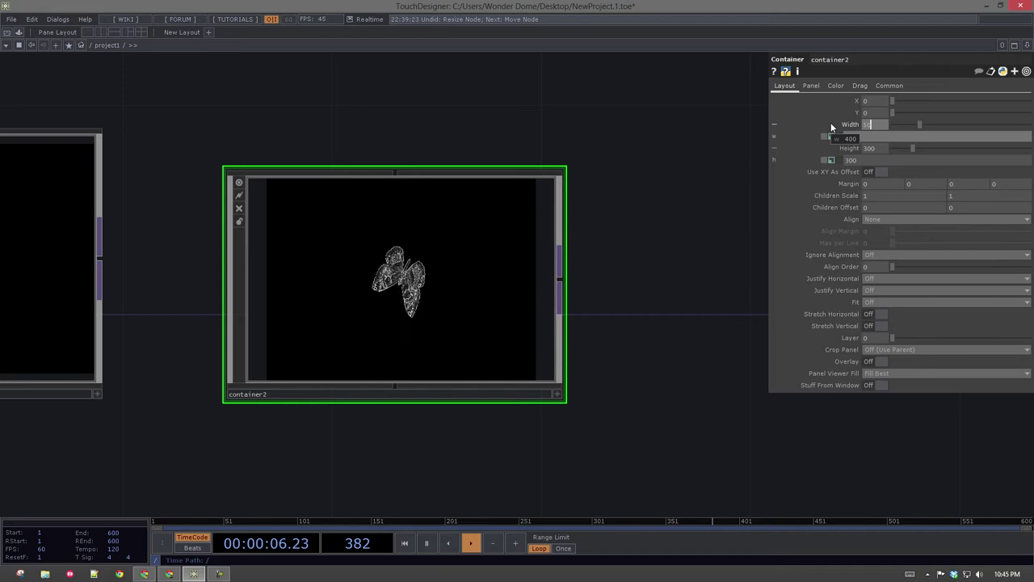
key(Tab)
text(50)
key(Return)
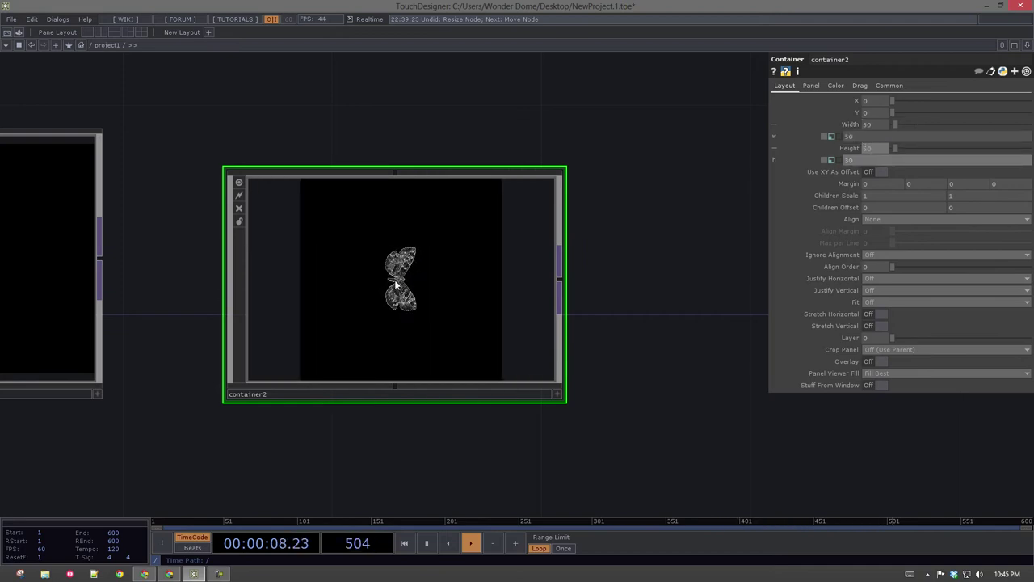
- View container2's panel in its own floating window at the reduced size, and close the window
scroll(366, 277, up, 2)
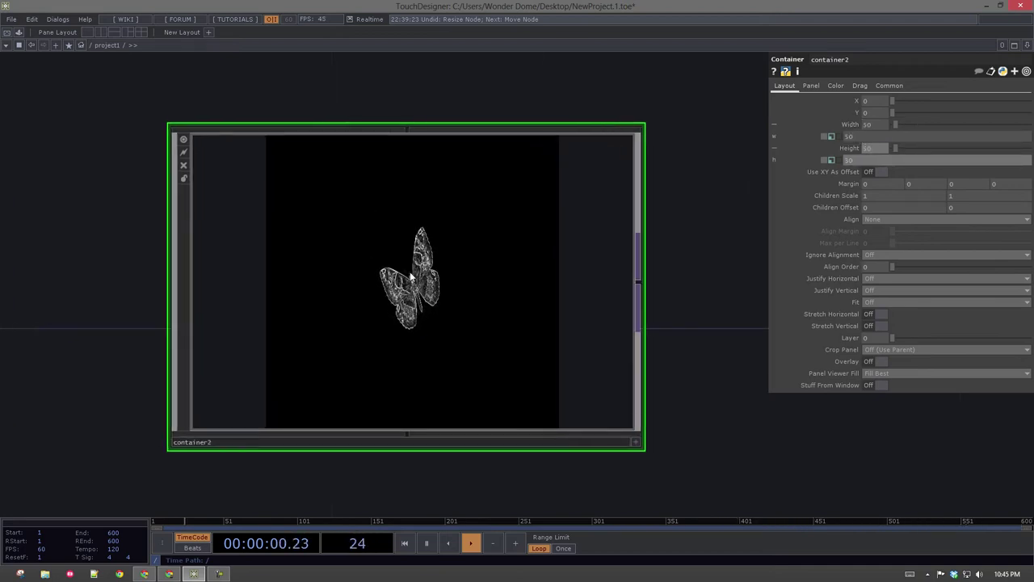
scroll(410, 273, down, 5)
right_click(394, 256)
click(414, 239)
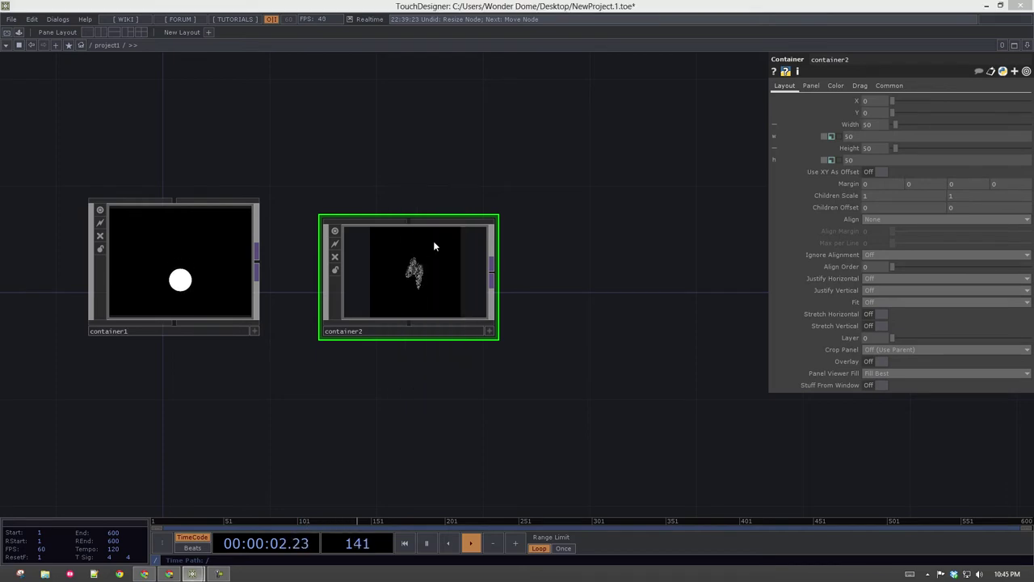
drag(106, 48, 322, 121)
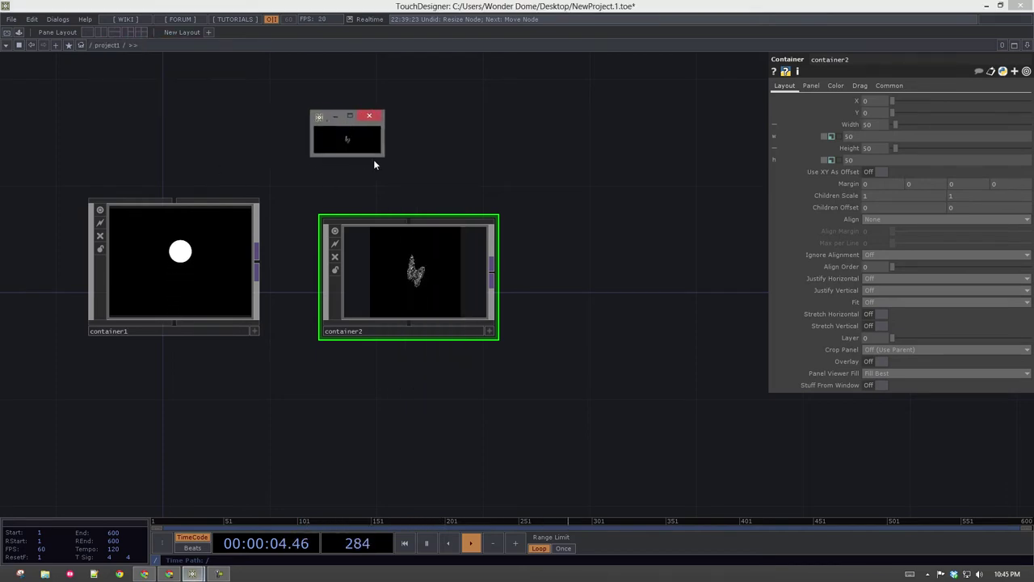
click(371, 118)
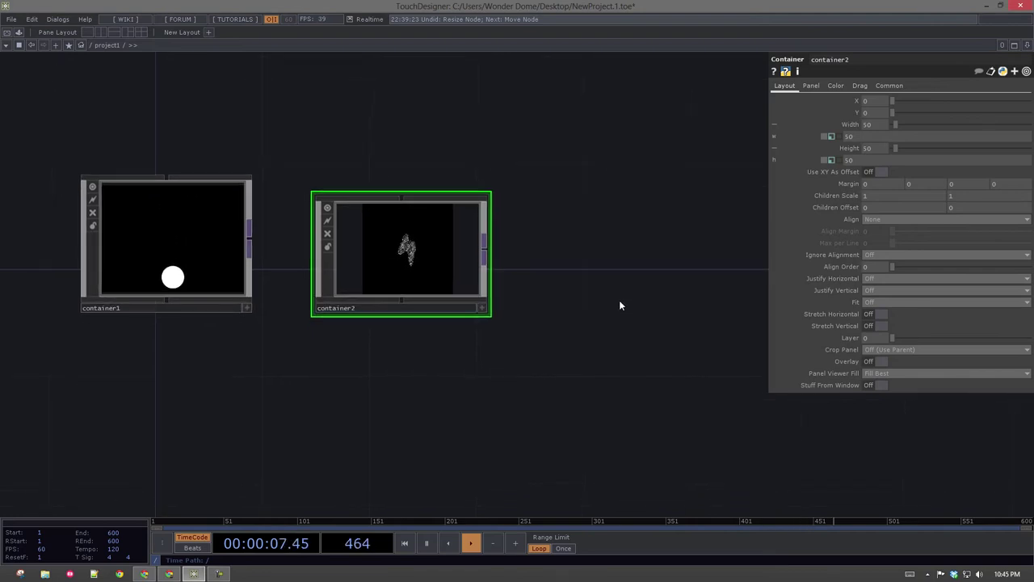
- Add a Null TOP beside container2, wire container2's output into it and fit its node to the image proportions
key(Tab)
text(nu)
key(Tab)
key(Tab)
key(Tab)
key(Tab)
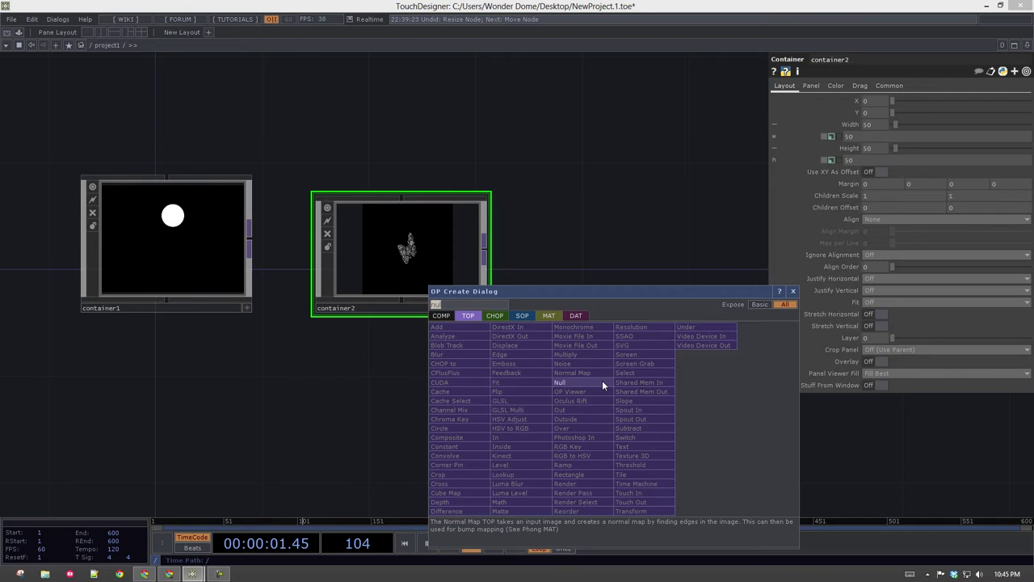
click(602, 381)
click(596, 260)
drag(502, 248, 532, 252)
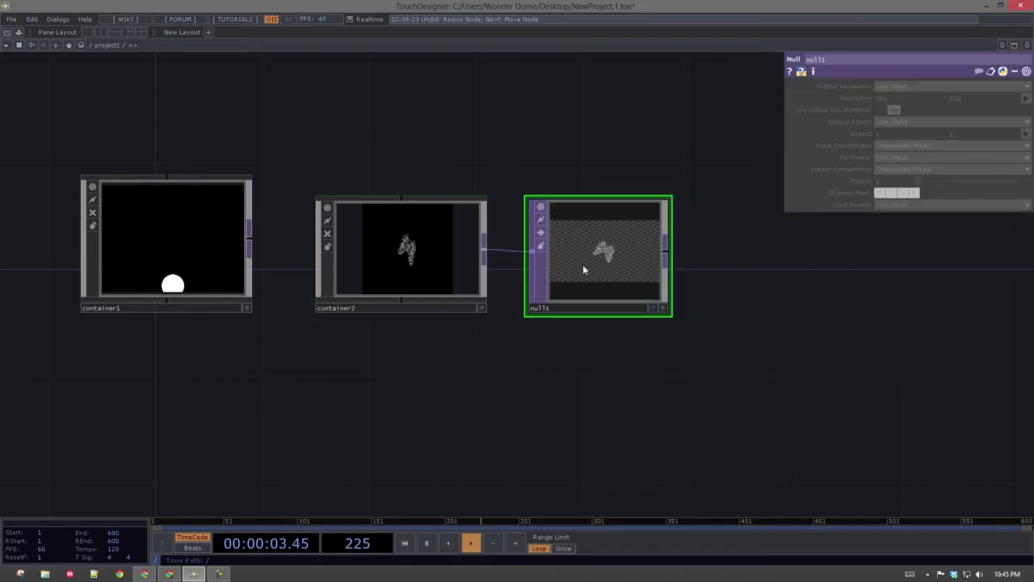
double_click(667, 312)
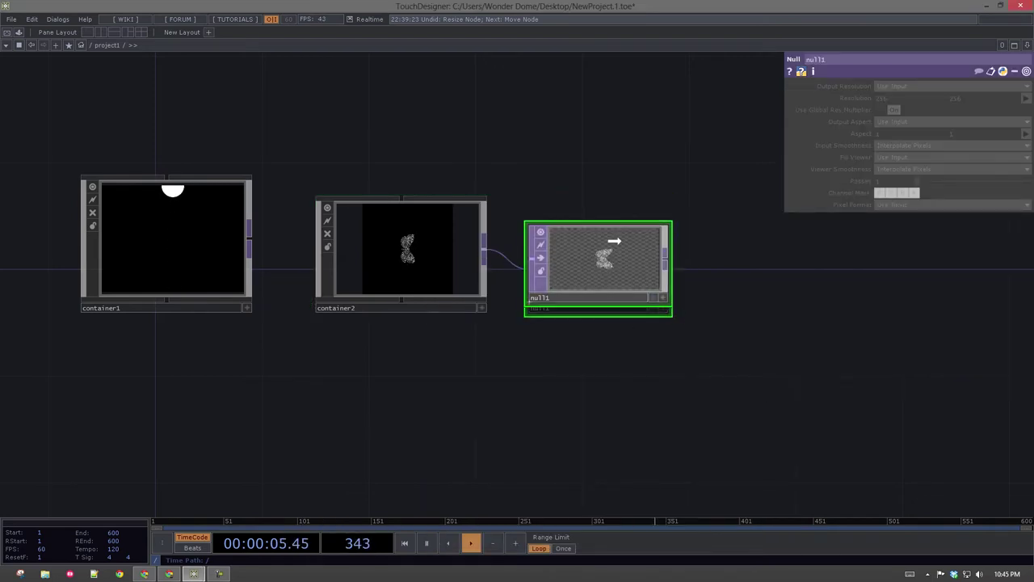
- View null1's image in its own floating window and close the window
scroll(615, 256, up, 4)
right_click(613, 223)
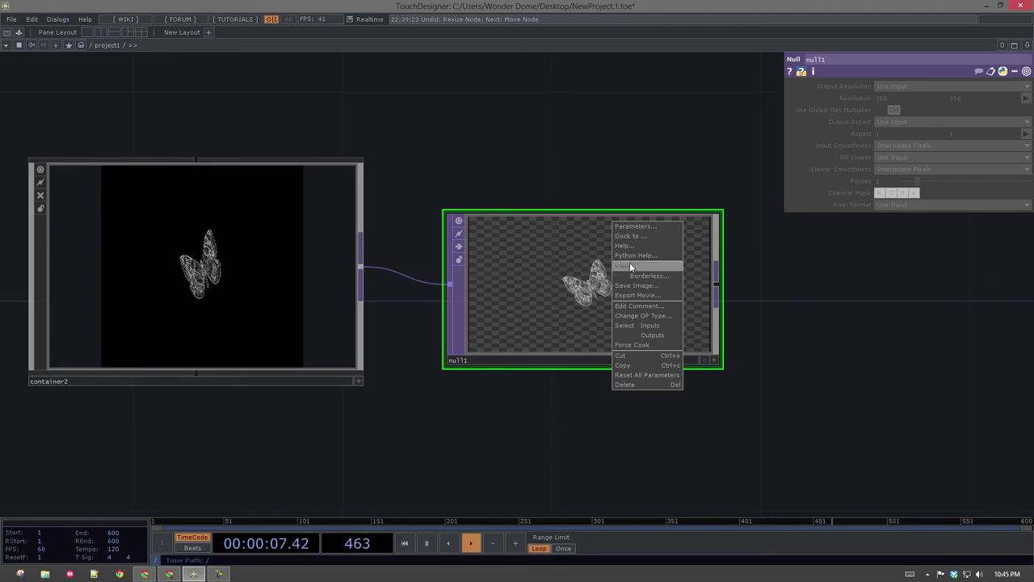
click(628, 265)
drag(543, 49, 417, 32)
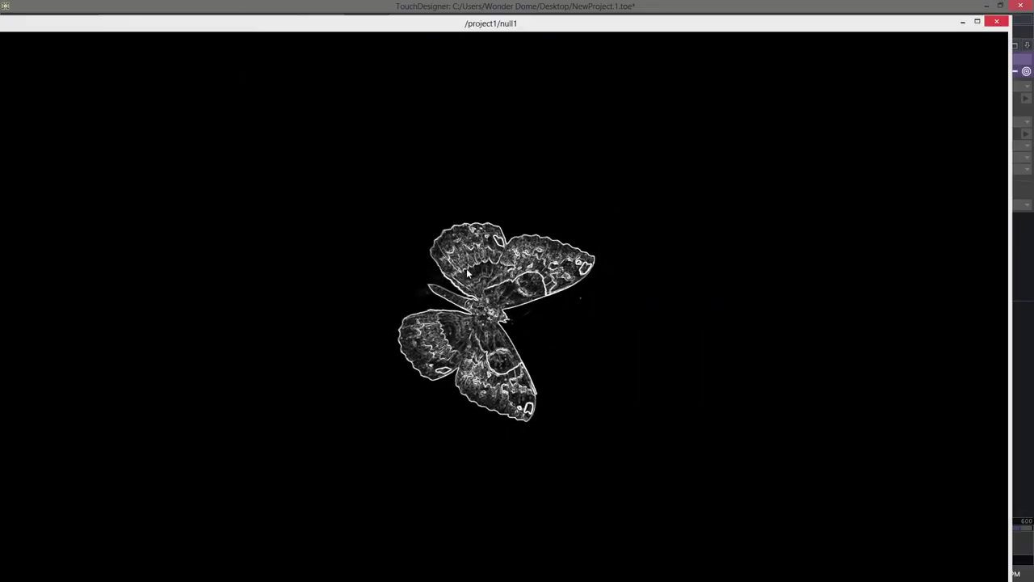
click(996, 24)
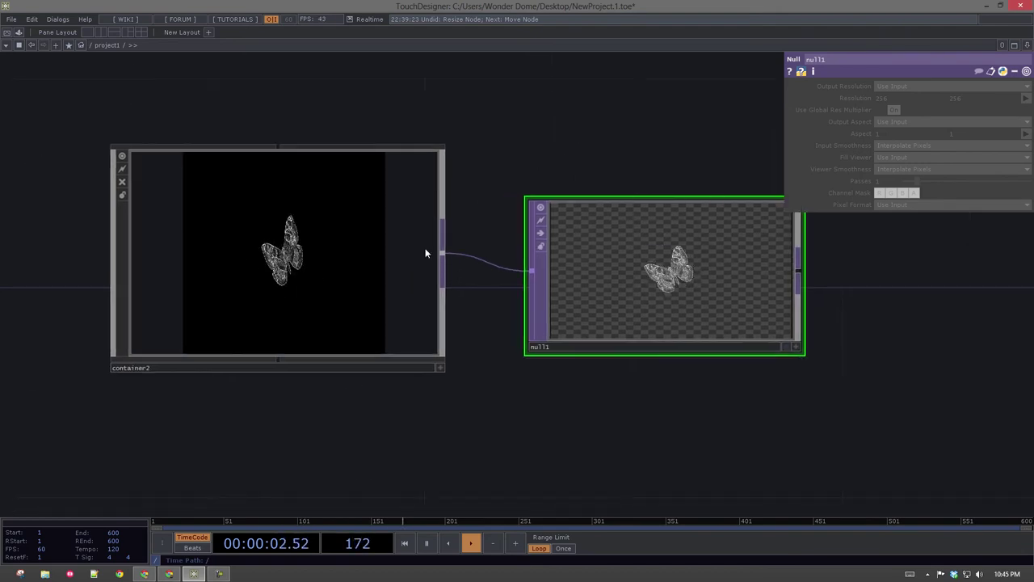
- Examine out1 inside container2 and compare it with the container's size parameters and the null1 output
scroll(359, 279, up, 5)
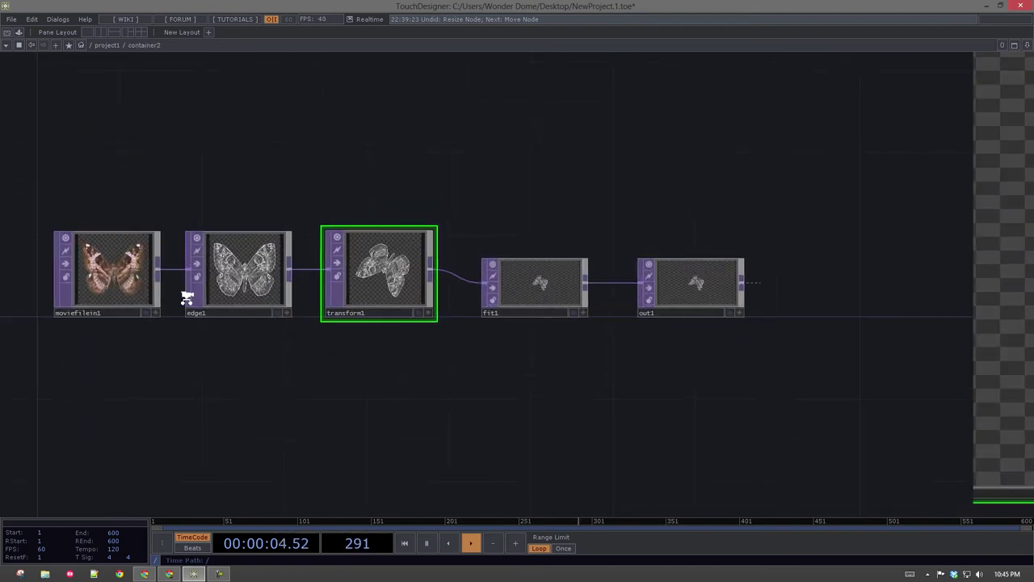
key(p)
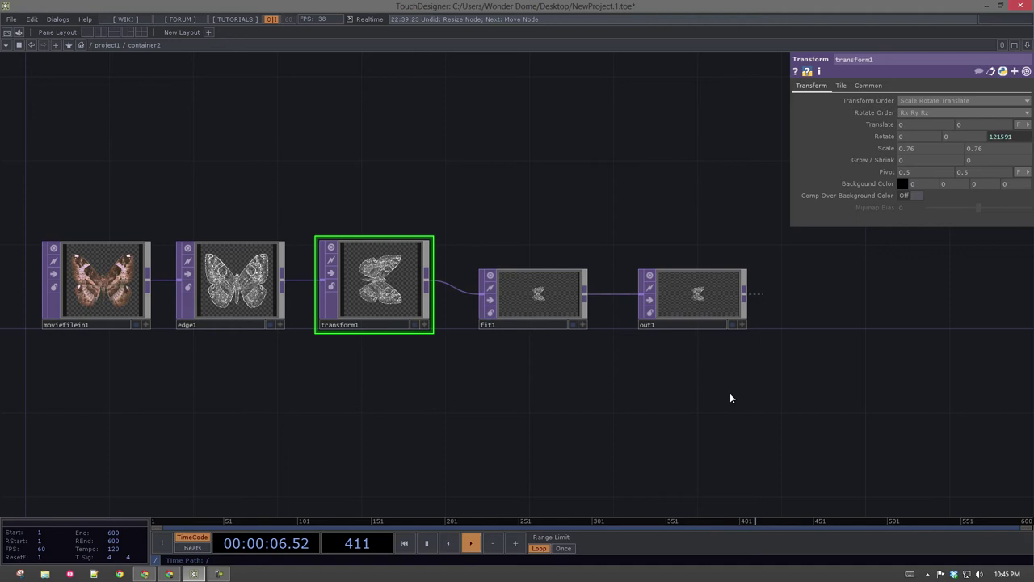
drag(730, 396, 478, 387)
right_drag(381, 185, 449, 418)
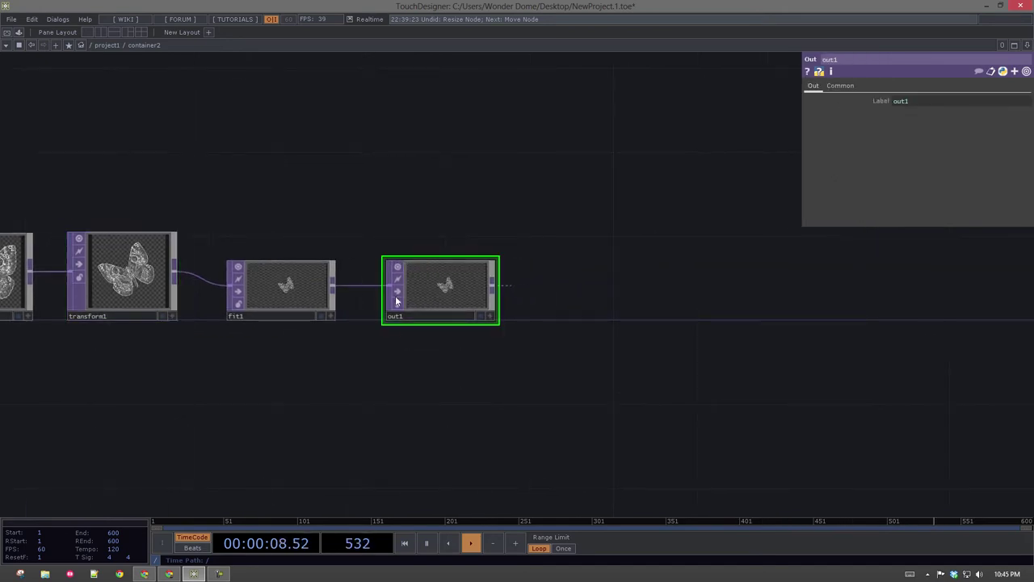
scroll(420, 341, down, 5)
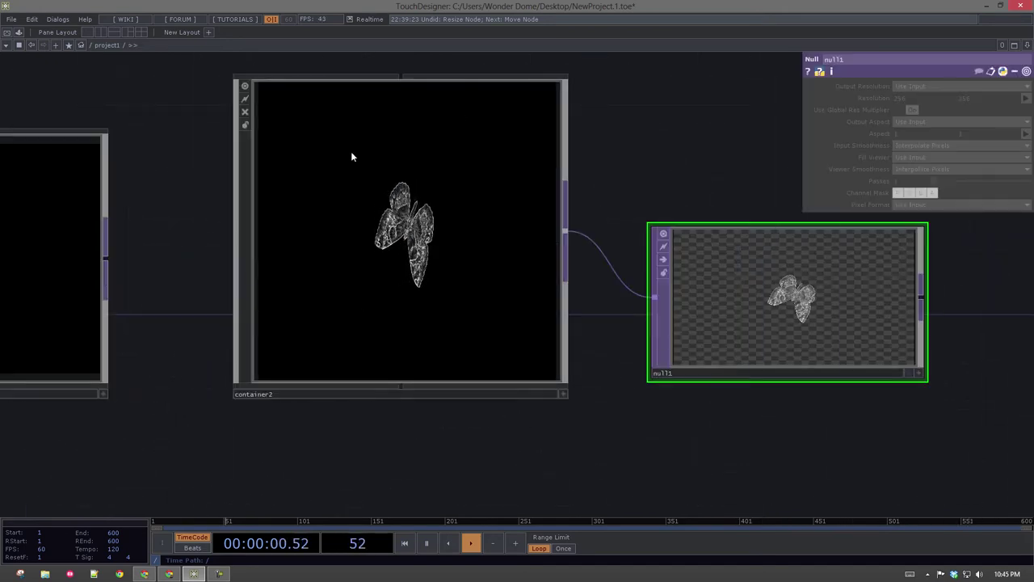
click(439, 152)
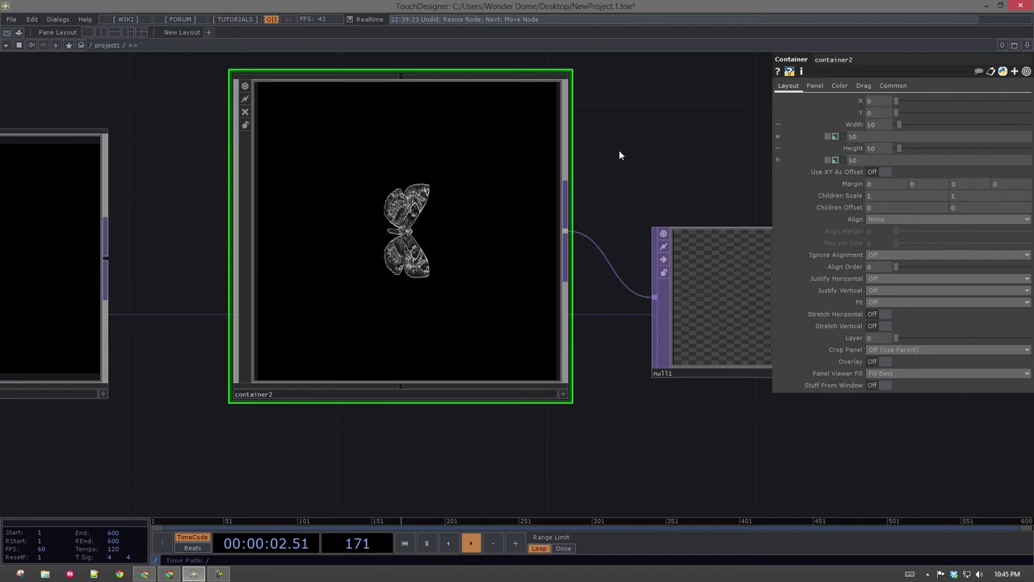
drag(663, 93, 622, 180)
middle_drag(622, 180, 576, 162)
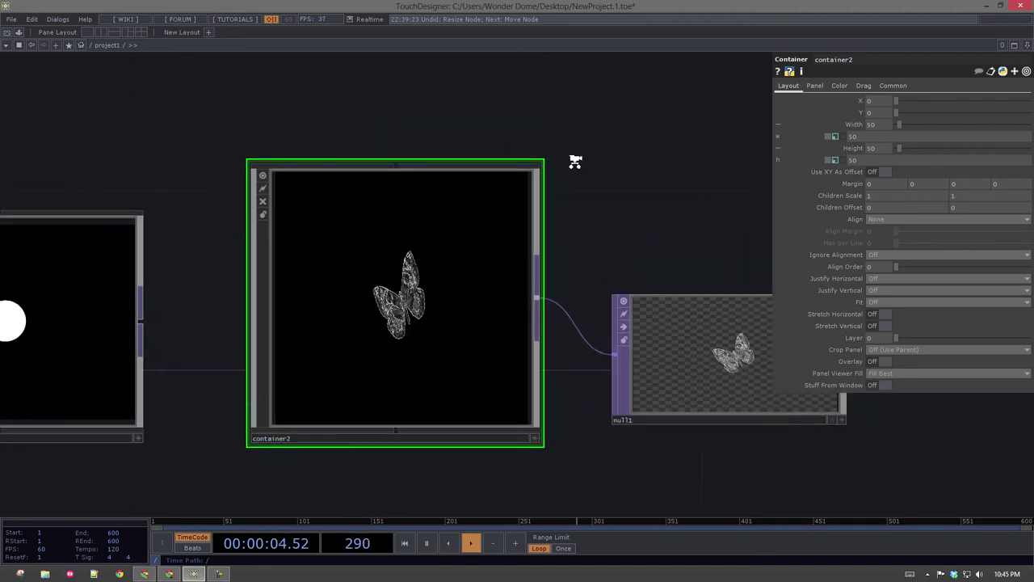
scroll(575, 162, down, 2)
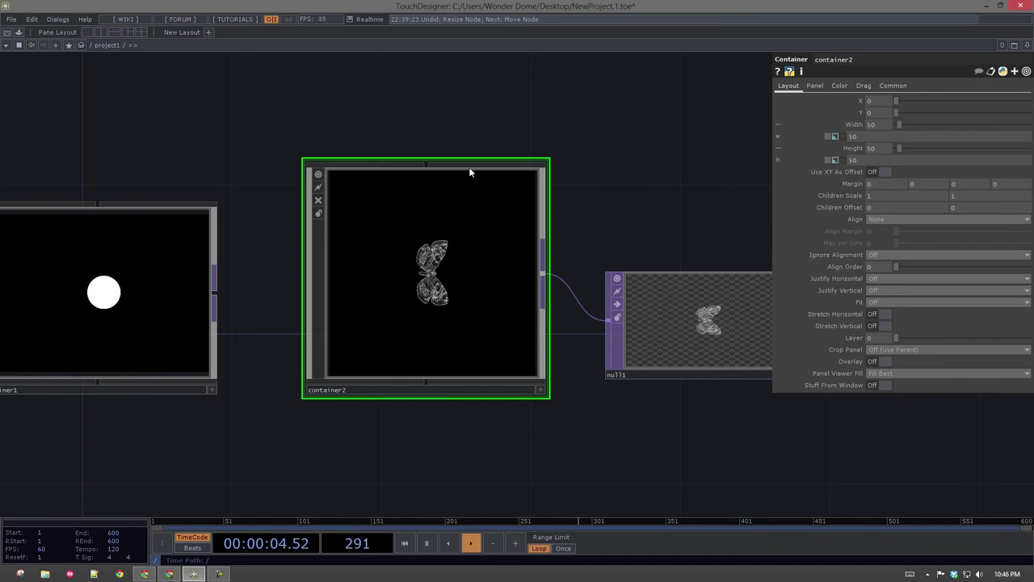
drag(312, 113, 387, 101)
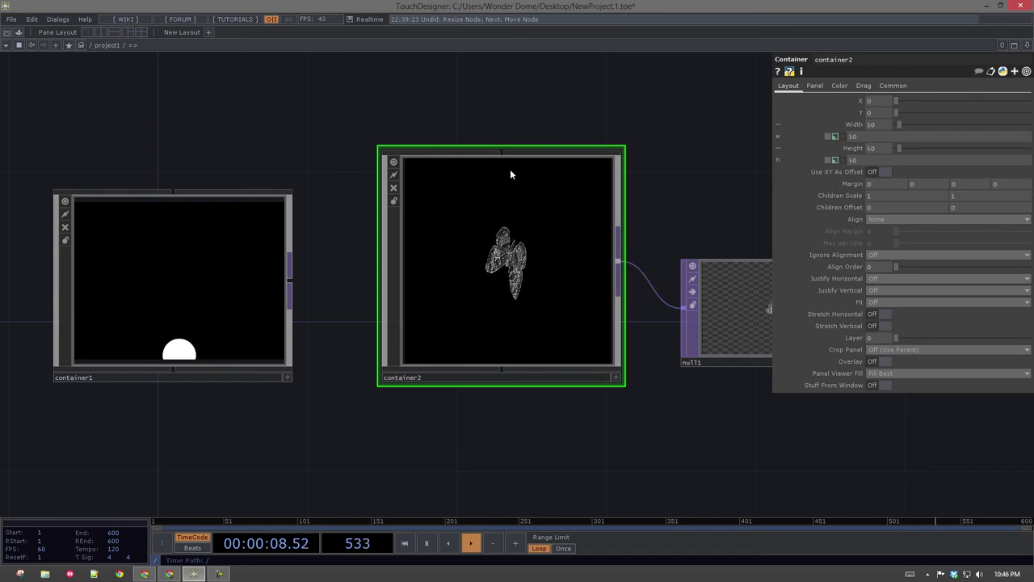
drag(601, 131, 527, 141)
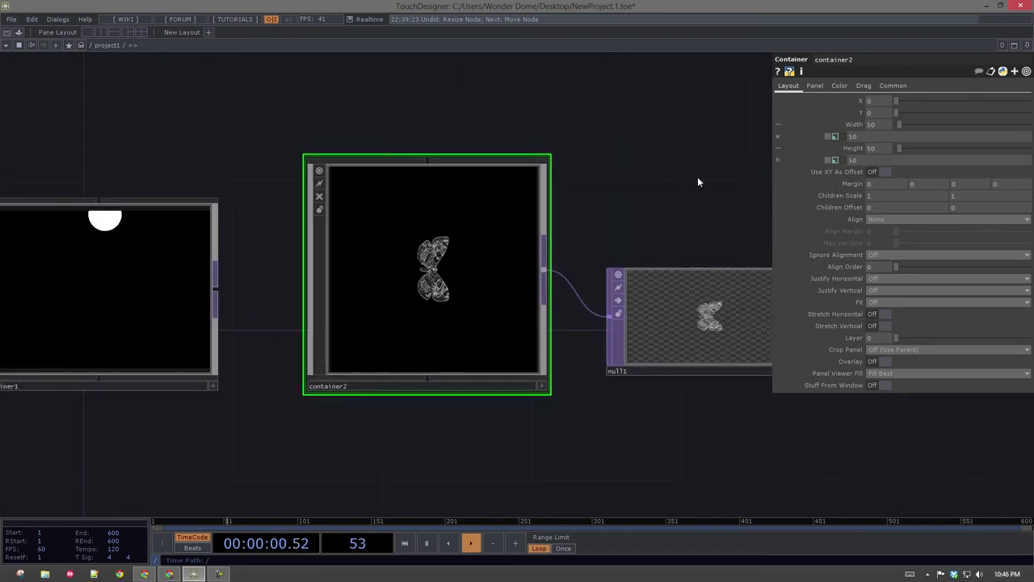
- Delete the null1 operator connected to container2
drag(699, 182, 589, 179)
right_drag(536, 121, 619, 485)
key(Delete)
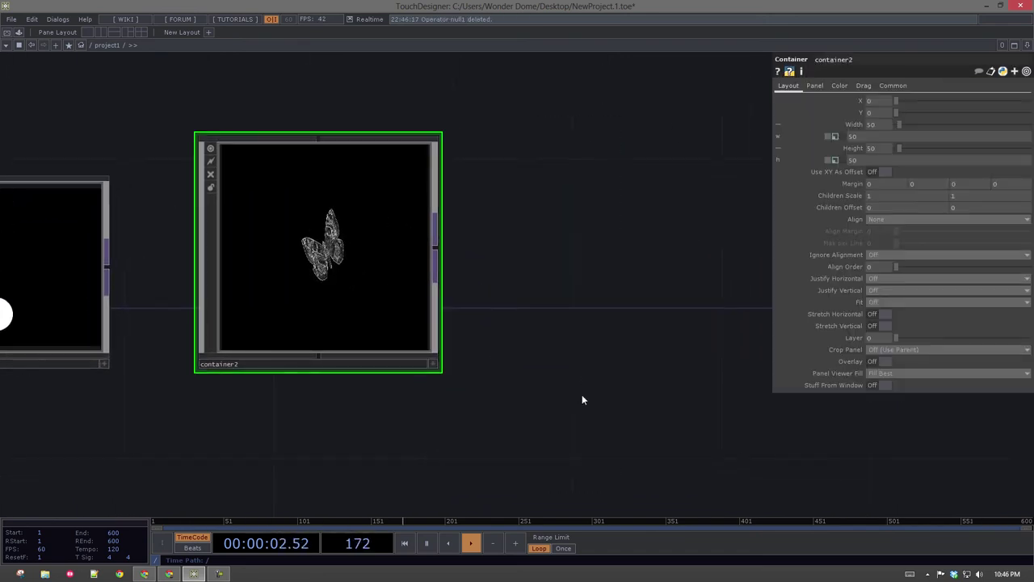
- Return container2's width and height to expression mode, using op('./out1').width and op('./out1').height
drag(485, 413, 549, 411)
click(836, 137)
click(834, 160)
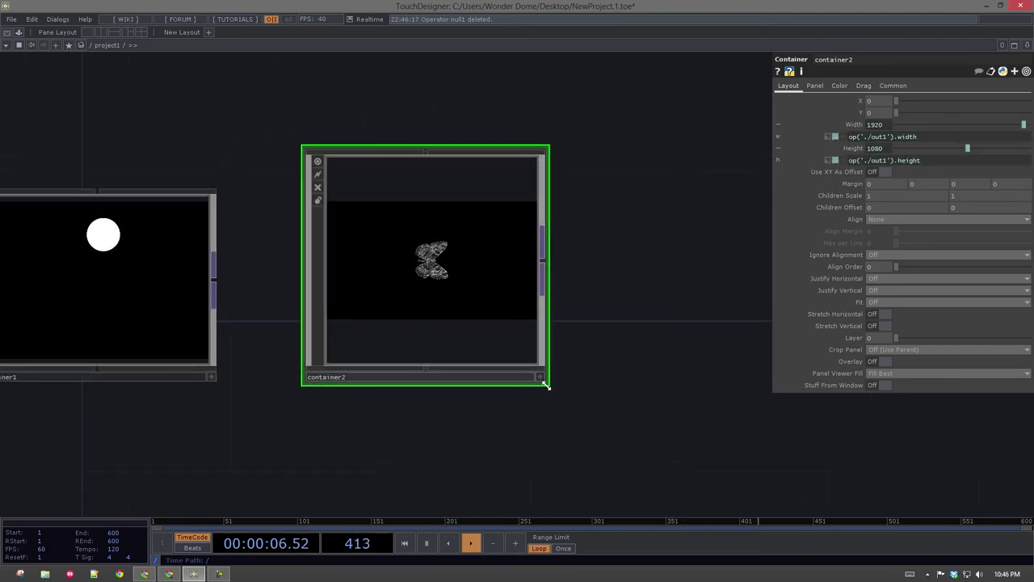
- Shrink container2's node to match its panel's proportions and place it a little farther from container1
click(547, 386)
drag(465, 346, 510, 316)
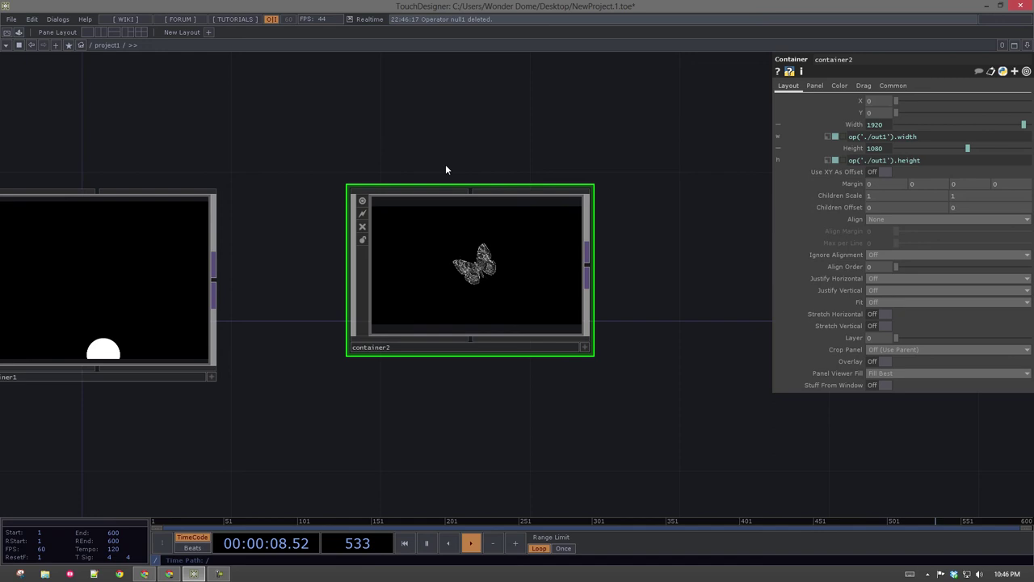
drag(281, 138, 408, 140)
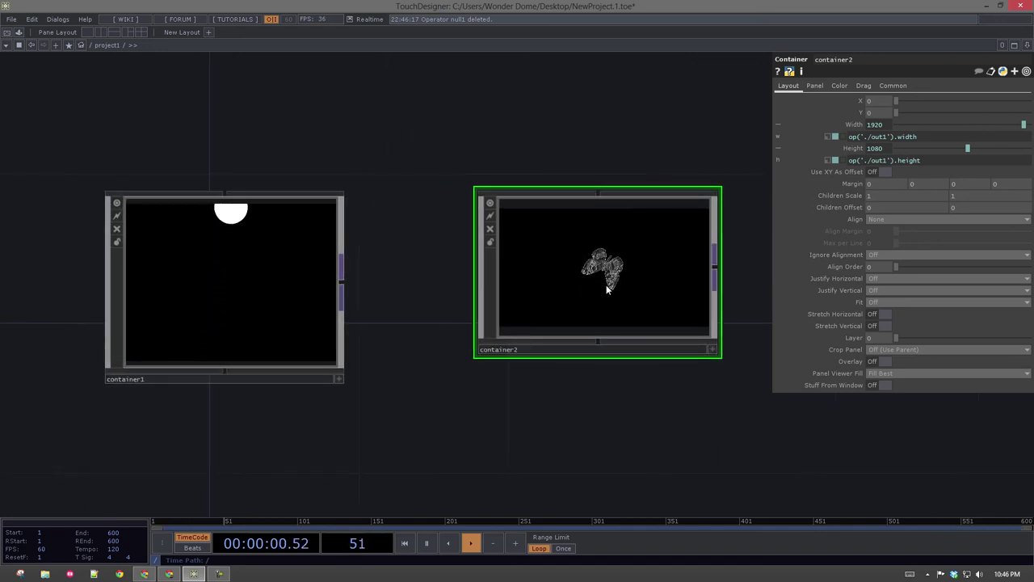
- Review container2's out1 width expression, container1's fixed size and circle1's resolution expressions inside container1
click(862, 138)
drag(862, 137, 888, 137)
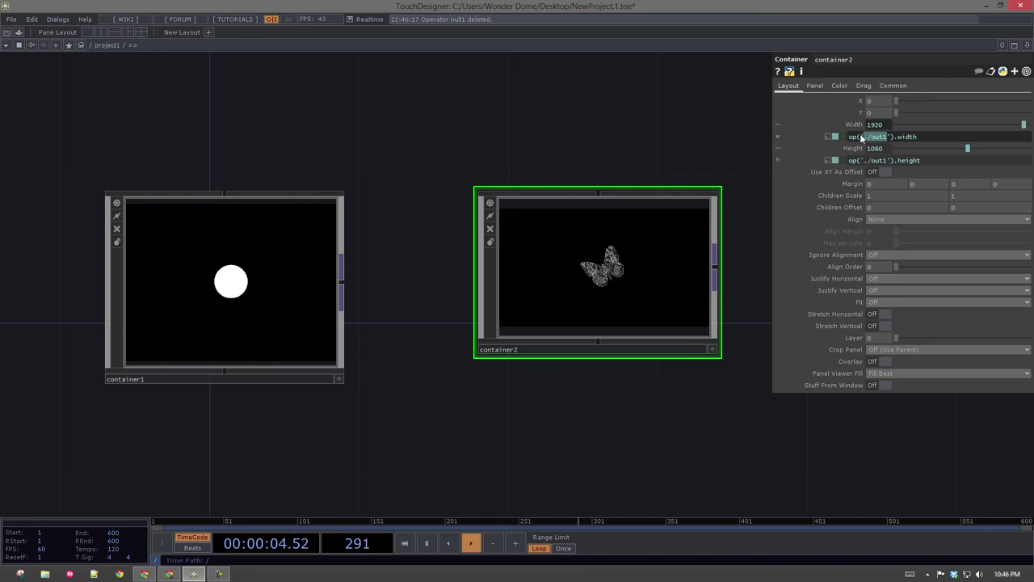
click(592, 228)
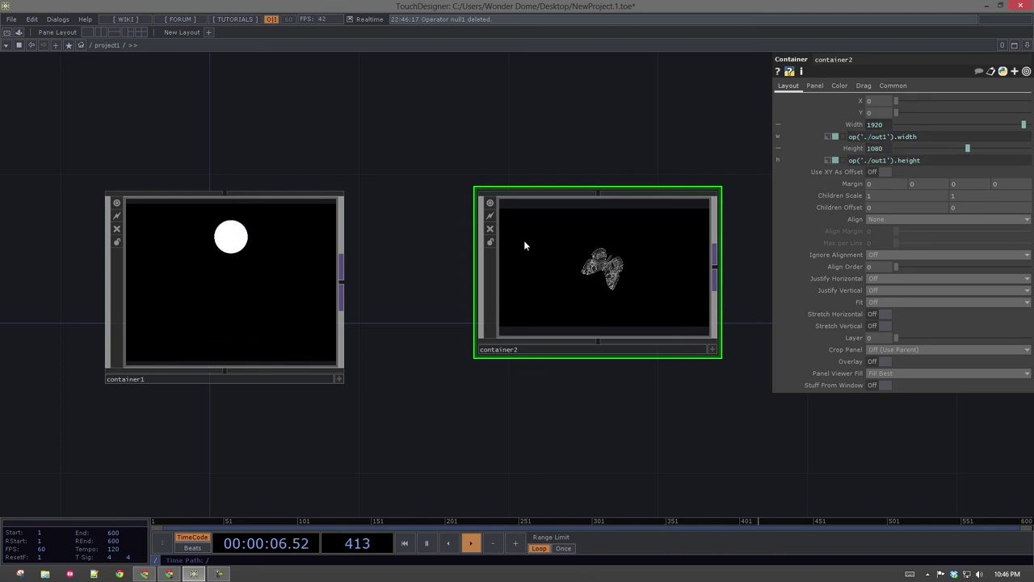
click(250, 195)
drag(204, 151, 291, 161)
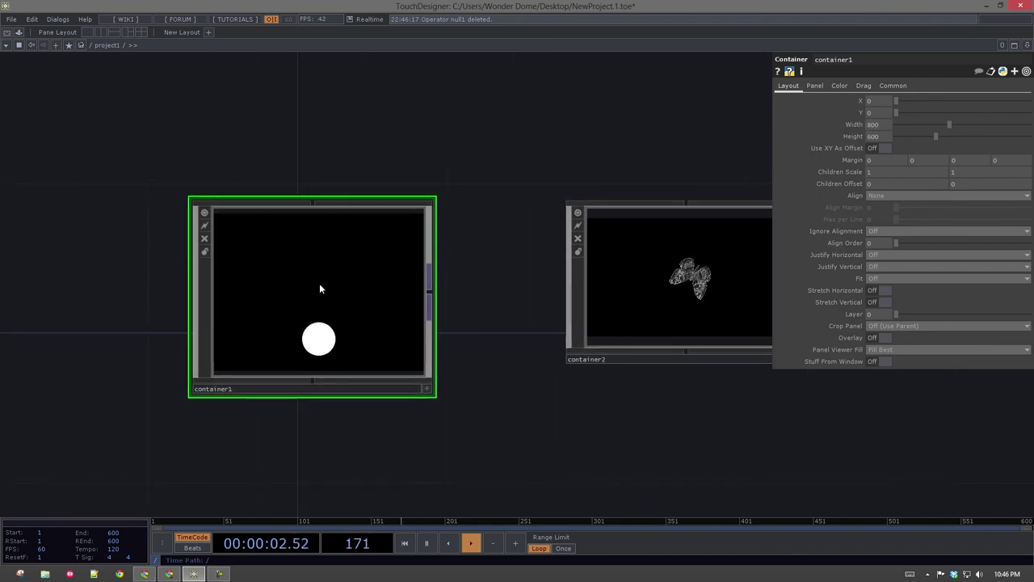
key(i)
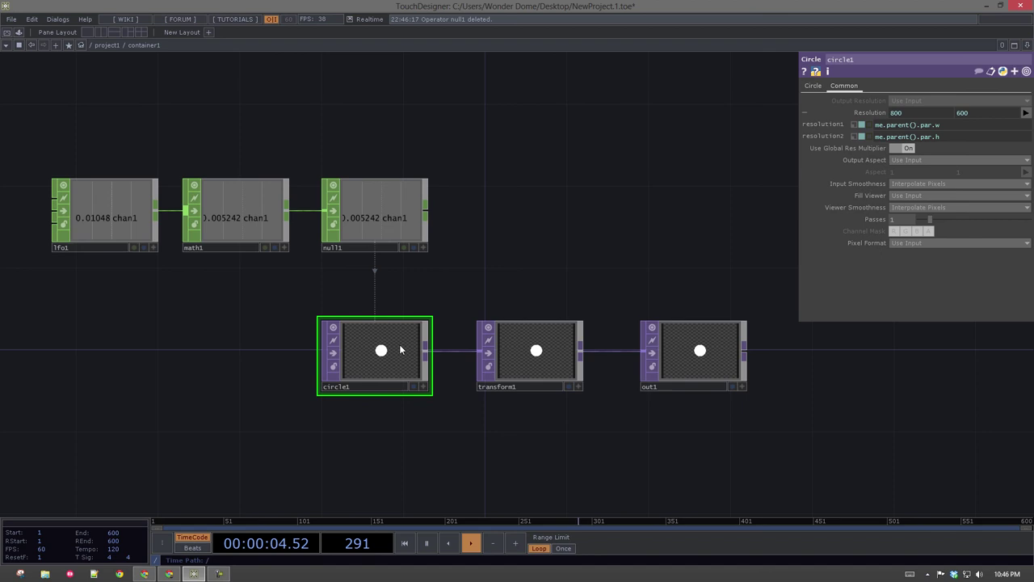
key(u)
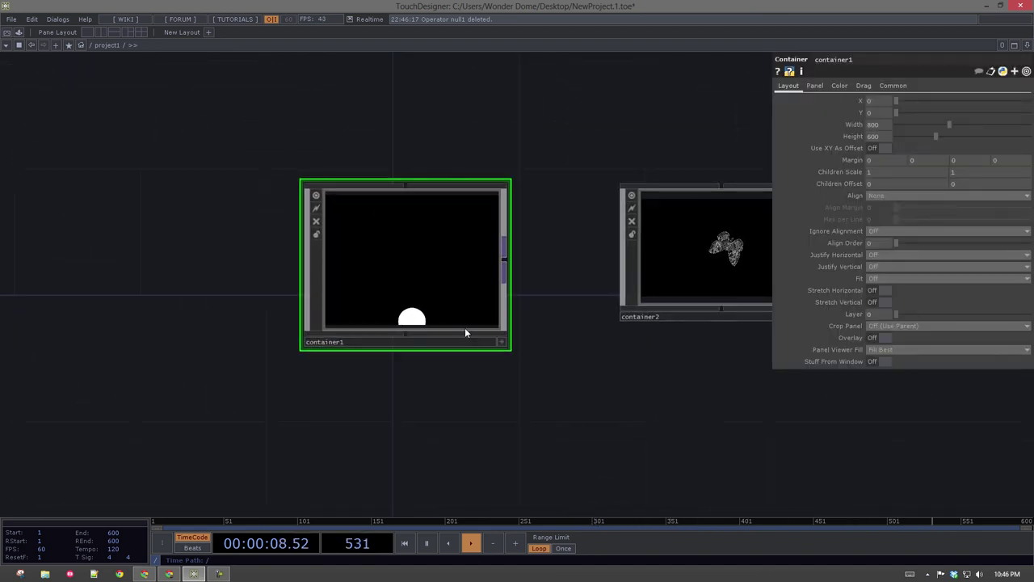
drag(434, 152, 294, 160)
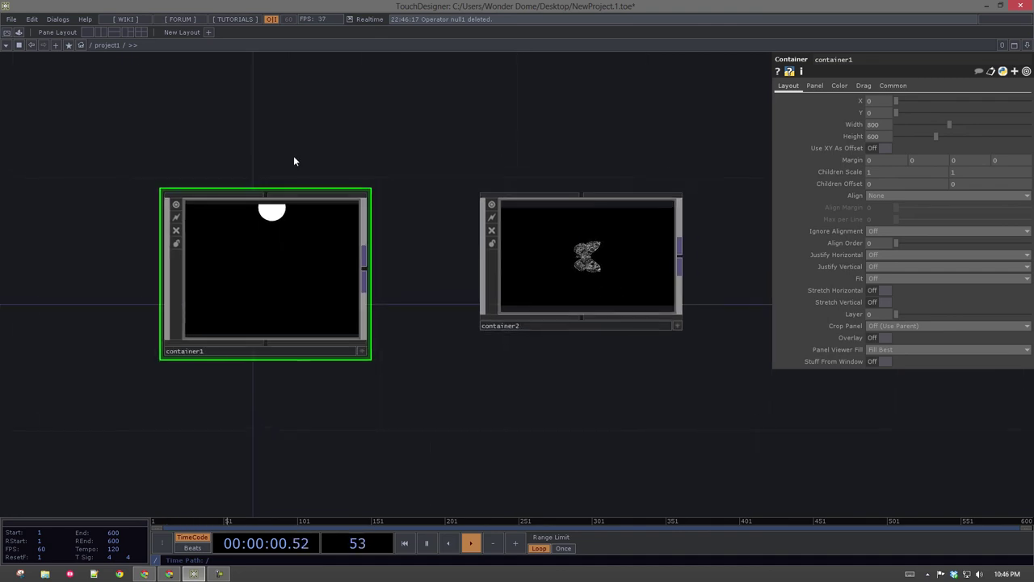
- Select both containers and move them together up and to the right in the network
right_drag(251, 140, 516, 325)
drag(320, 272, 409, 223)
click(480, 370)
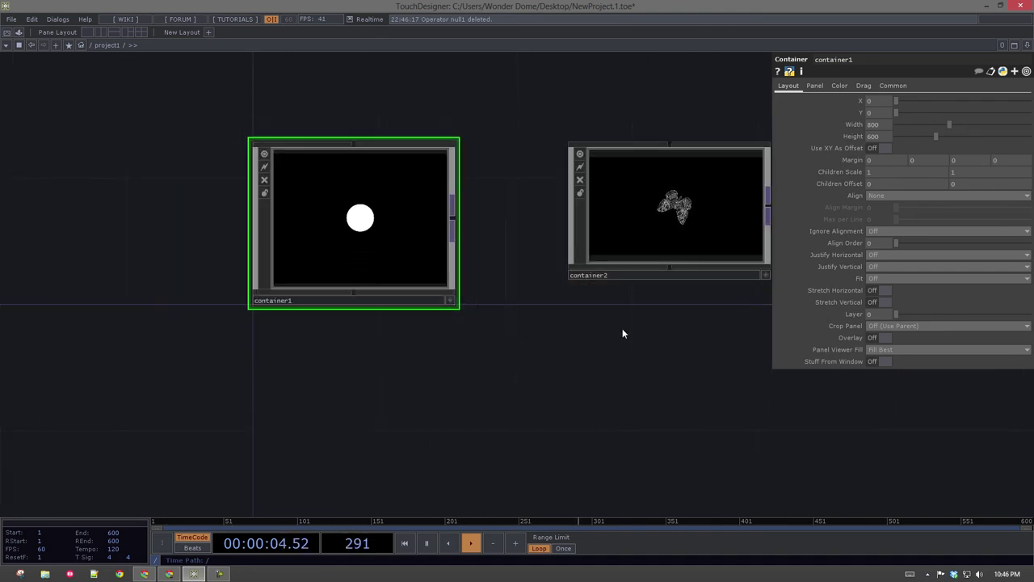